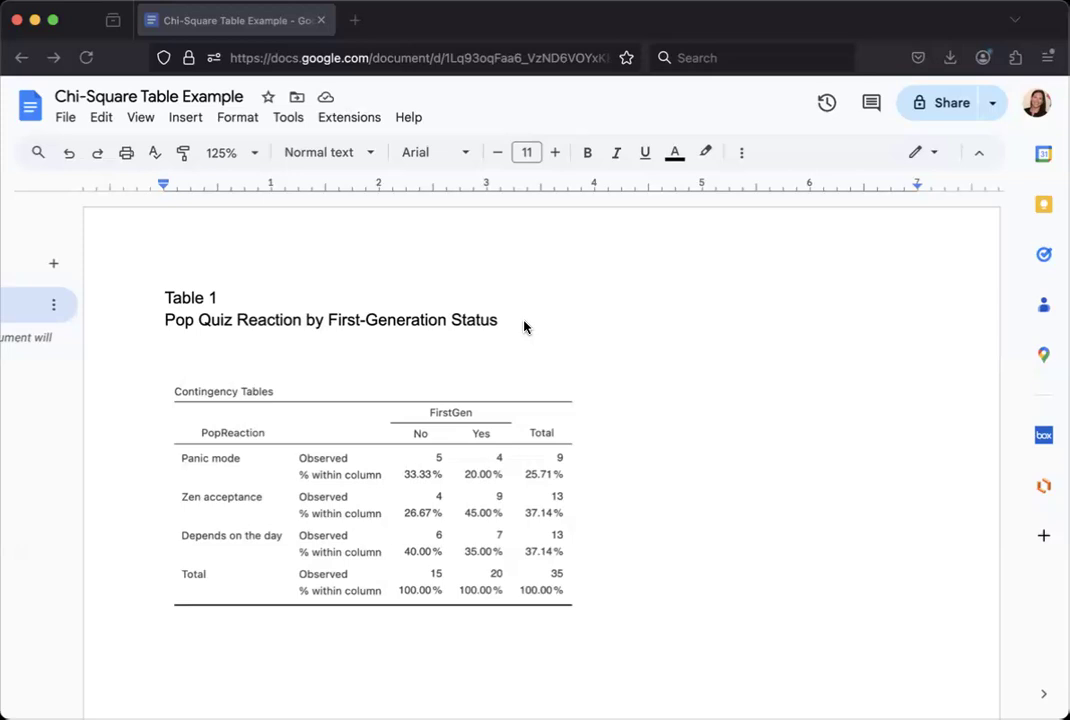
Select the Table 1 label and title, then set the caret on the blank line below
{"action": "left_click", "coordinate": [224, 302]}
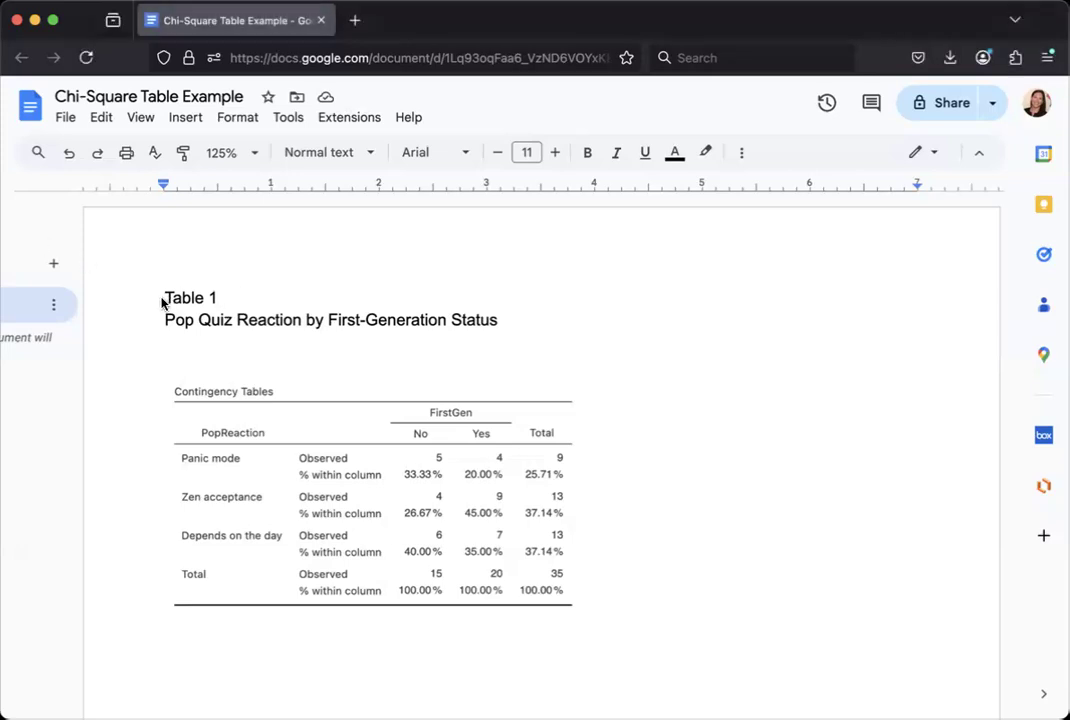
{"action": "left_click_drag", "start_coordinate": [162, 303], "coordinate": [213, 305]}
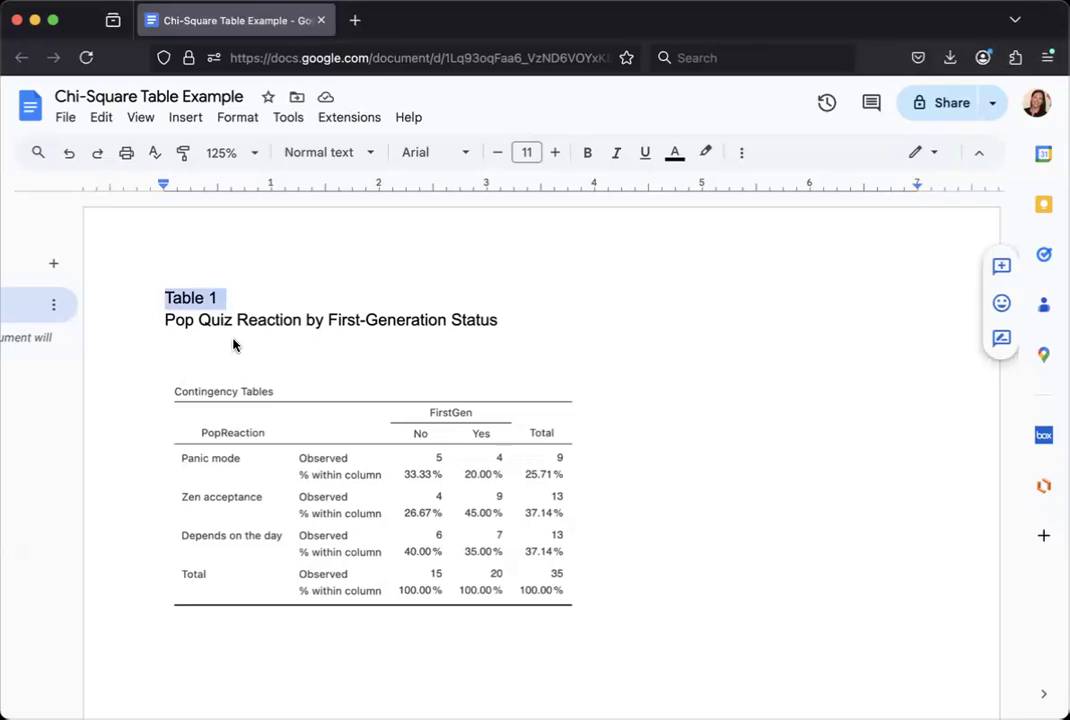
{"action": "left_click", "coordinate": [164, 320]}
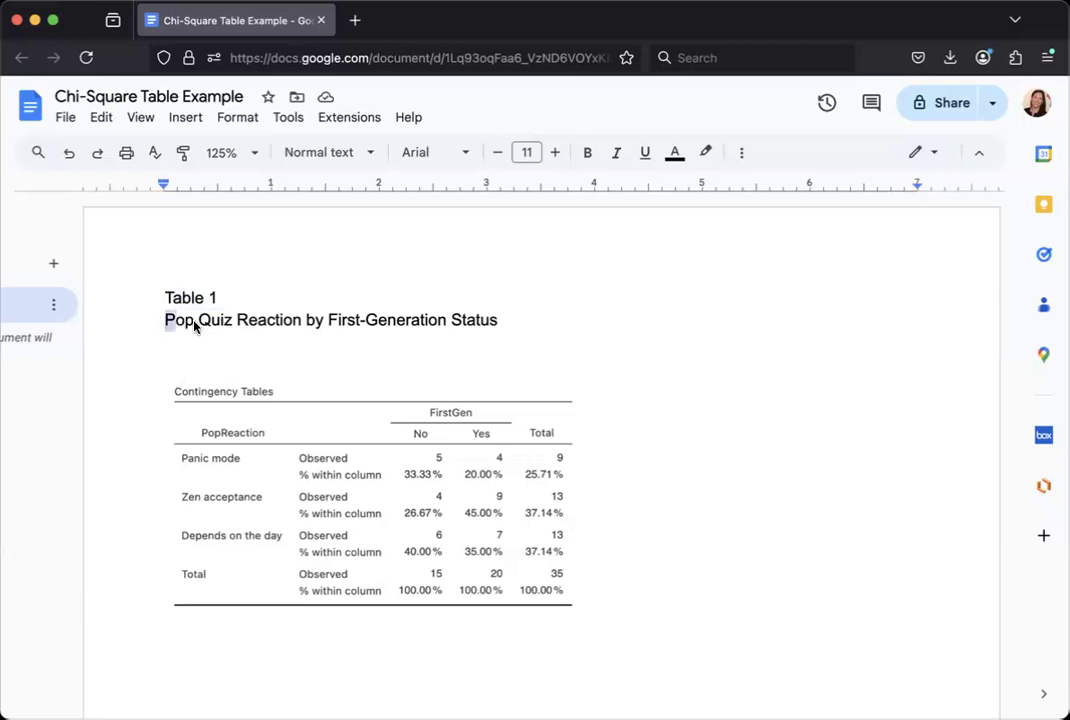
{"action": "left_click_drag", "start_coordinate": [162, 320], "coordinate": [557, 331]}
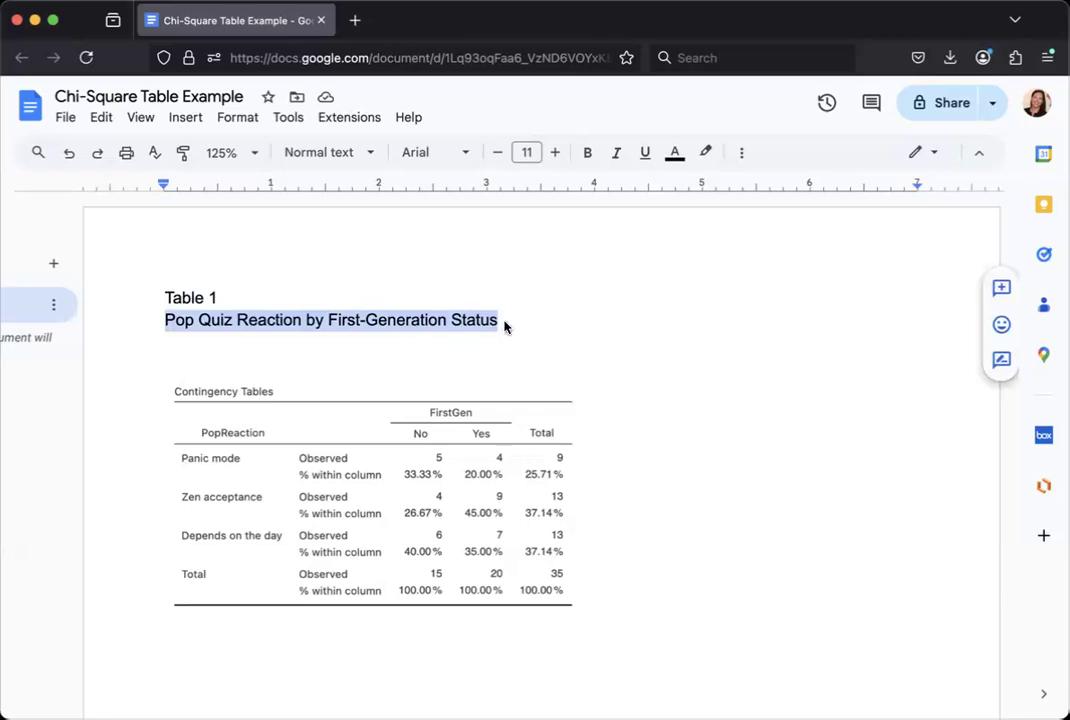
{"action": "left_click", "coordinate": [212, 352]}
{"action": "left_click", "coordinate": [380, 456]}
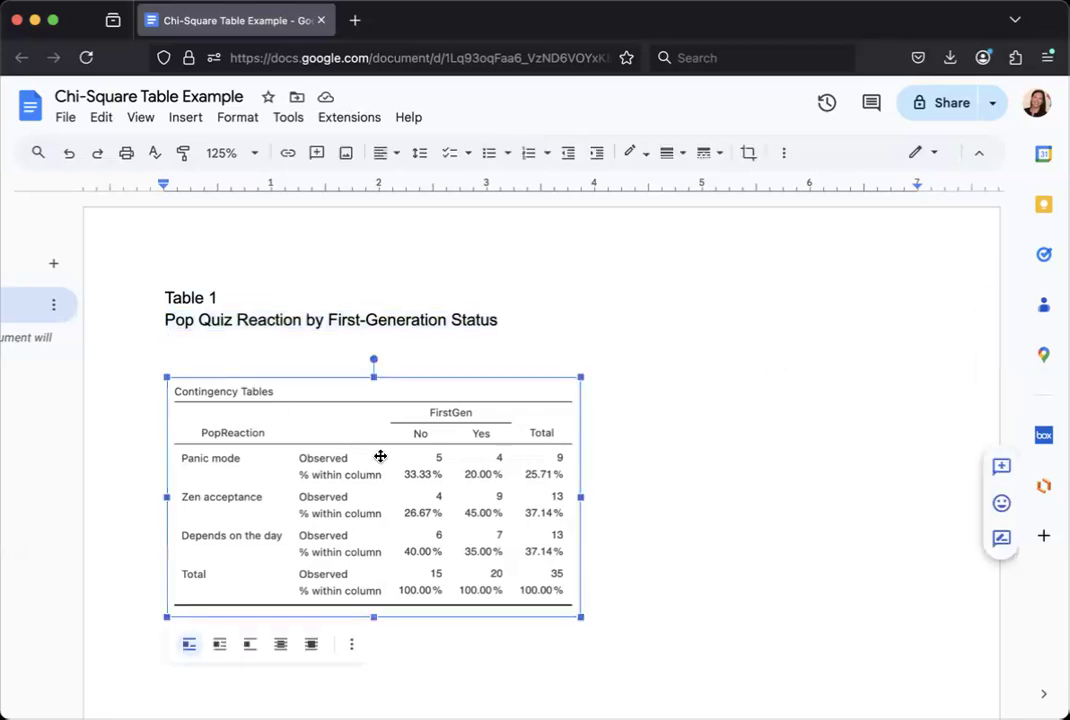
{"action": "left_click", "coordinate": [219, 342]}
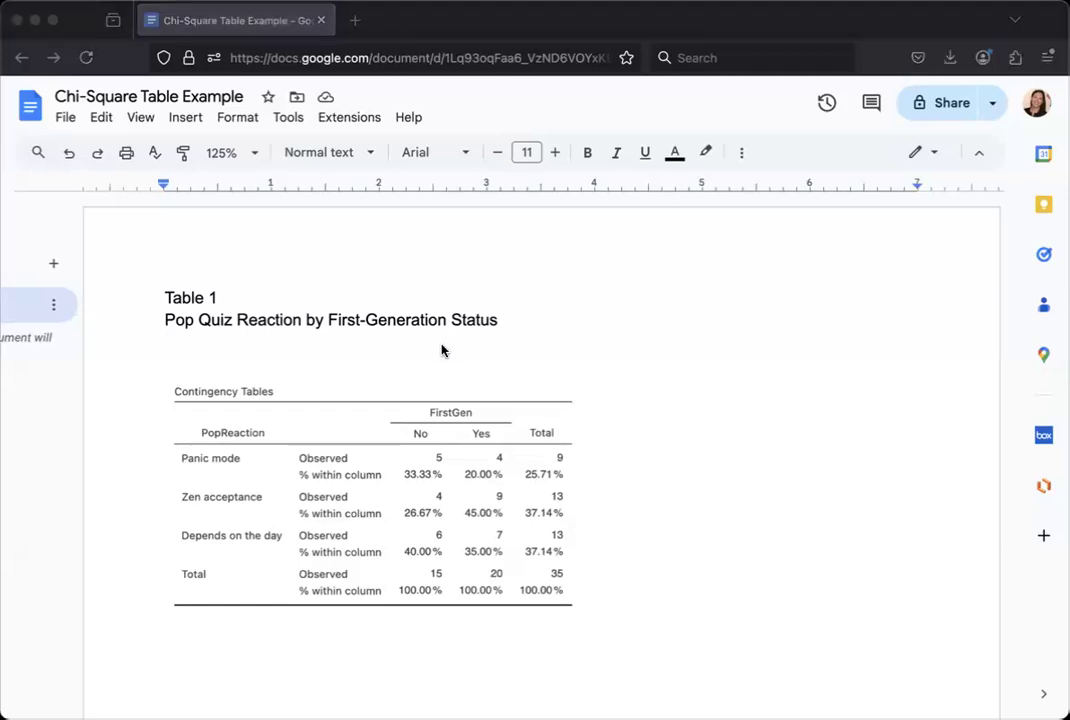
{"action": "left_click", "coordinate": [184, 349]}
Insert a 5 x 1 table below the Pop Quiz Reaction title
{"action": "left_click", "coordinate": [185, 117]}
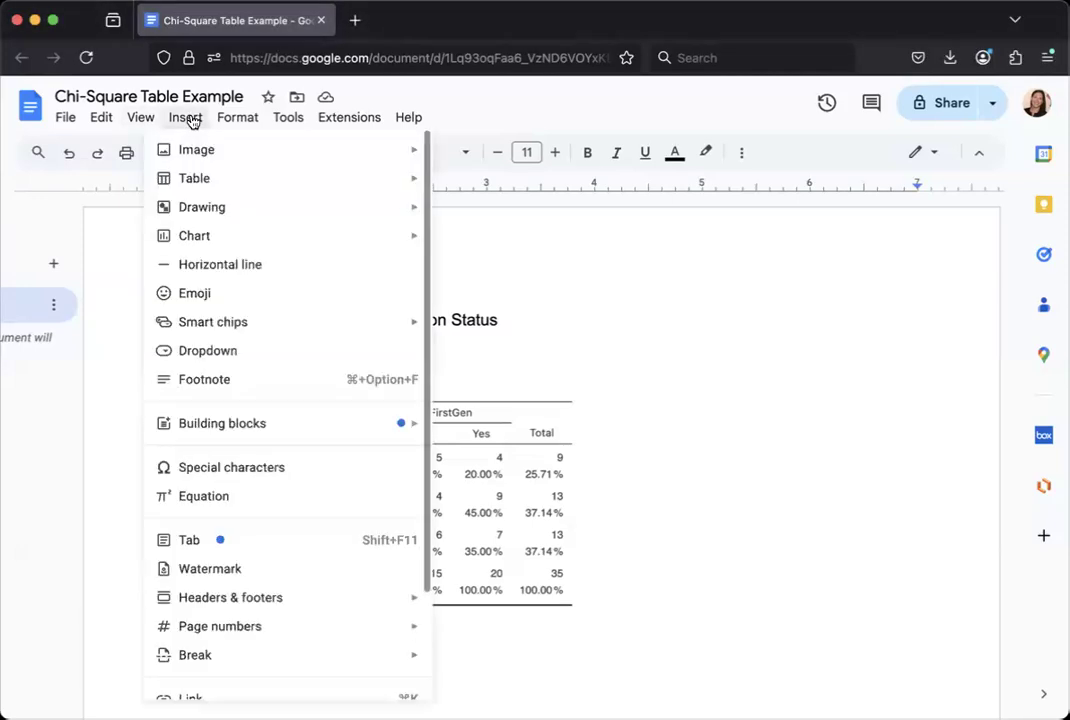
{"action": "mouse_move", "coordinate": [220, 207]}
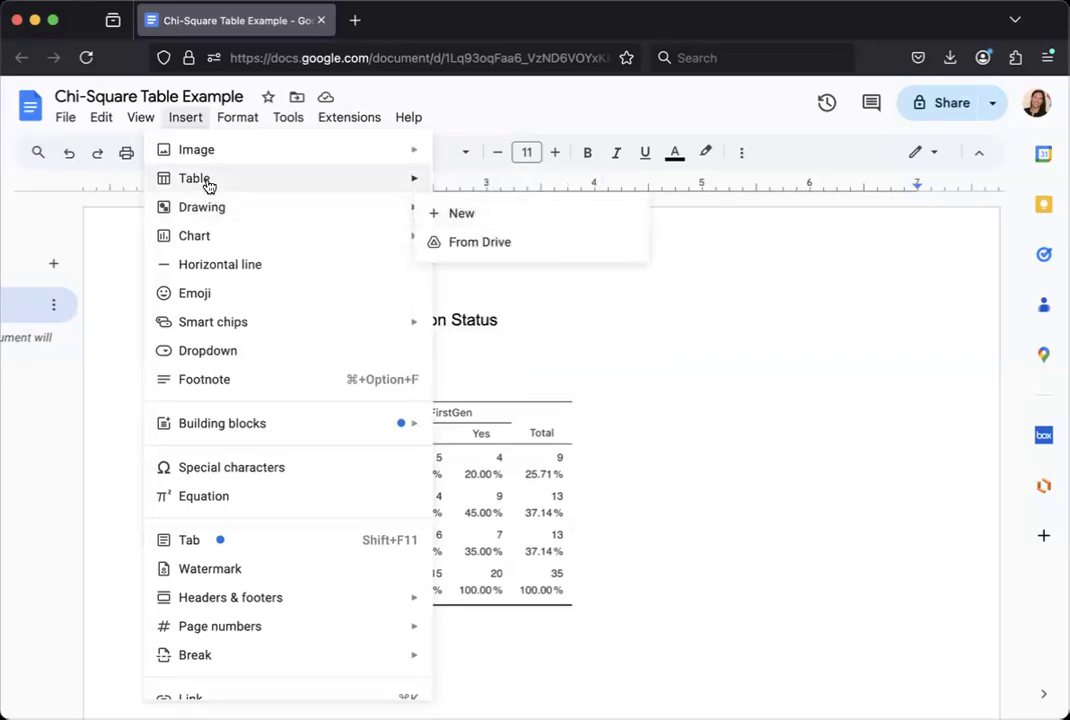
{"action": "mouse_move", "coordinate": [287, 182]}
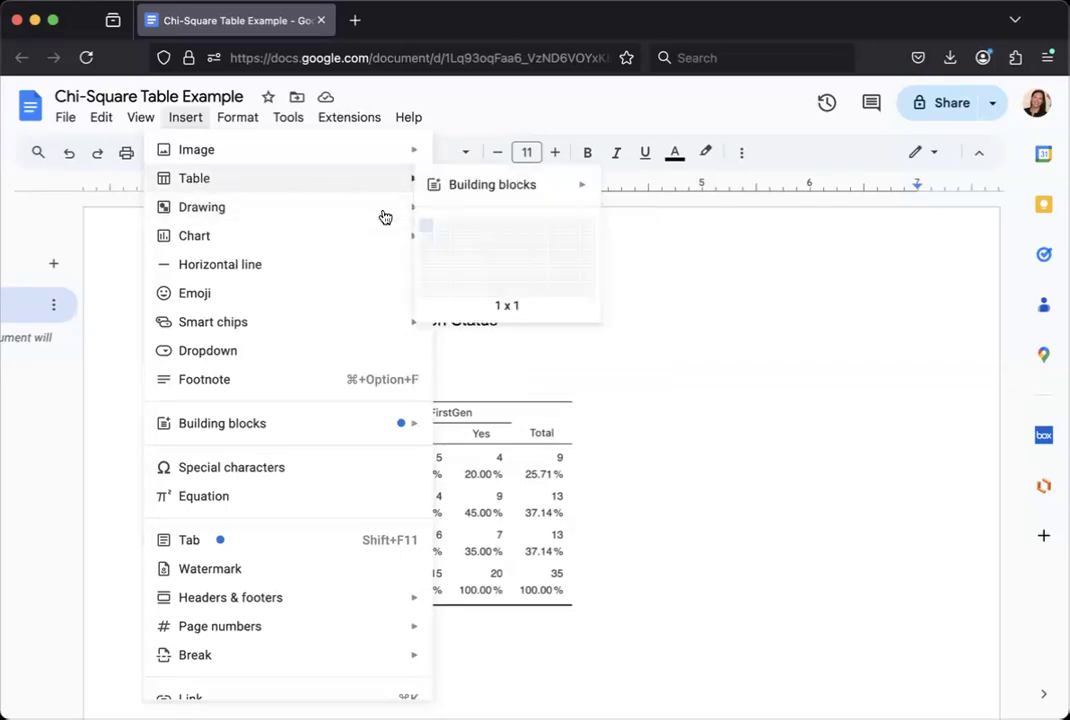
{"action": "left_click", "coordinate": [489, 230]}
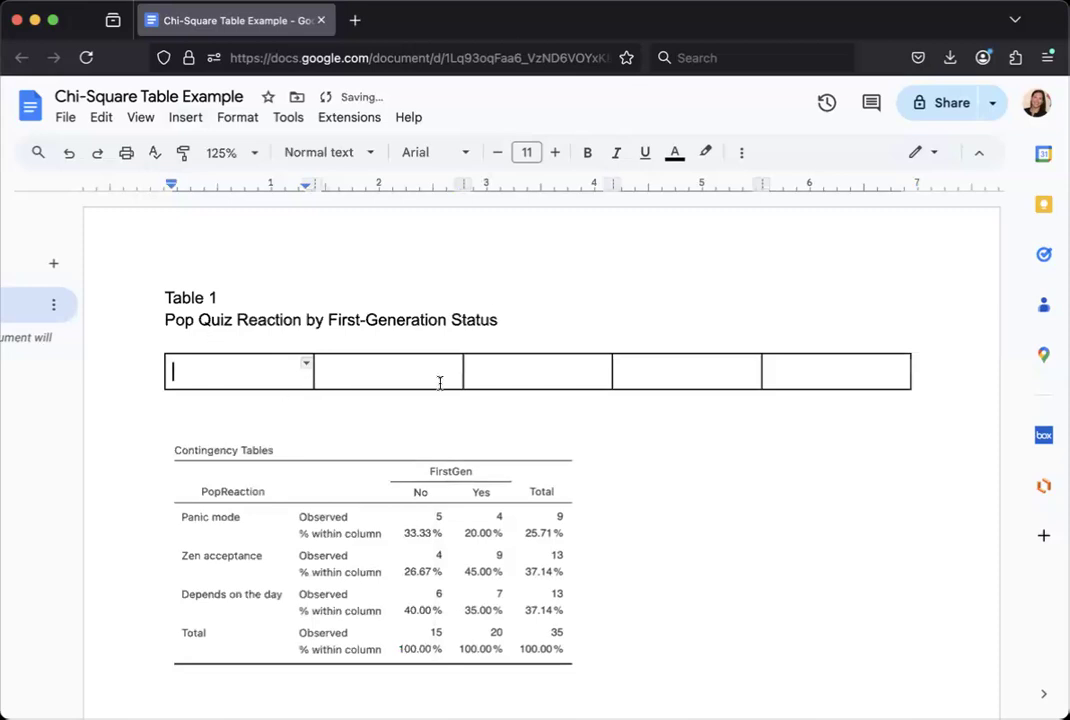
Add a row to the table and merge the top row's last four cells
{"action": "left_click", "coordinate": [267, 378]}
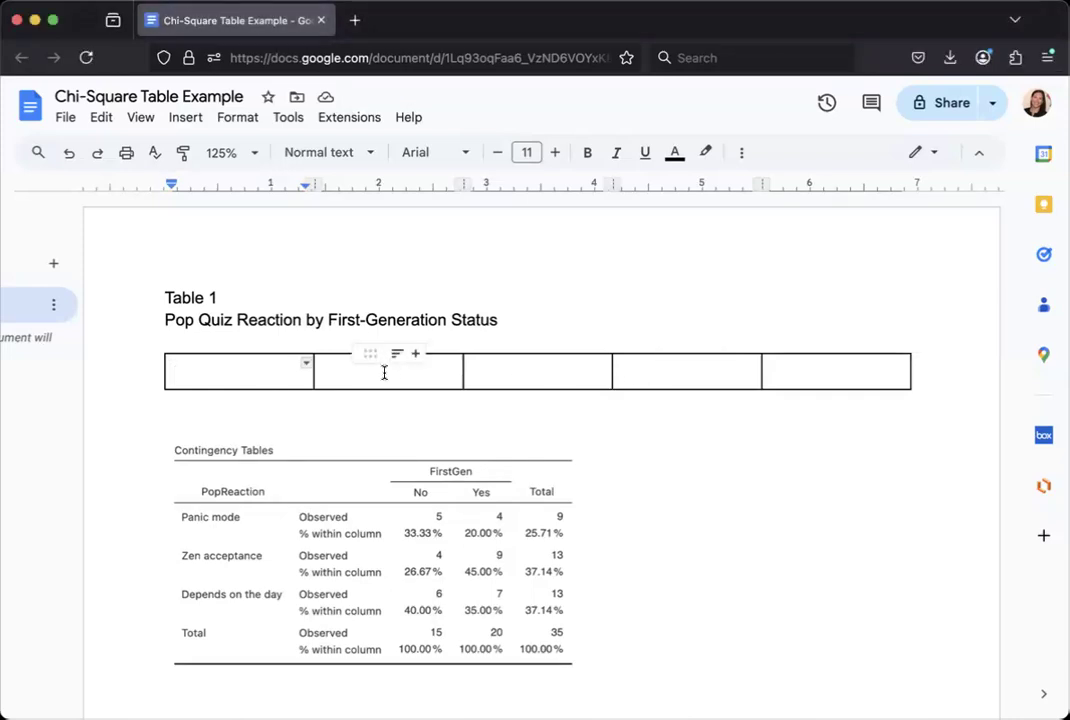
{"action": "left_click", "coordinate": [845, 374]}
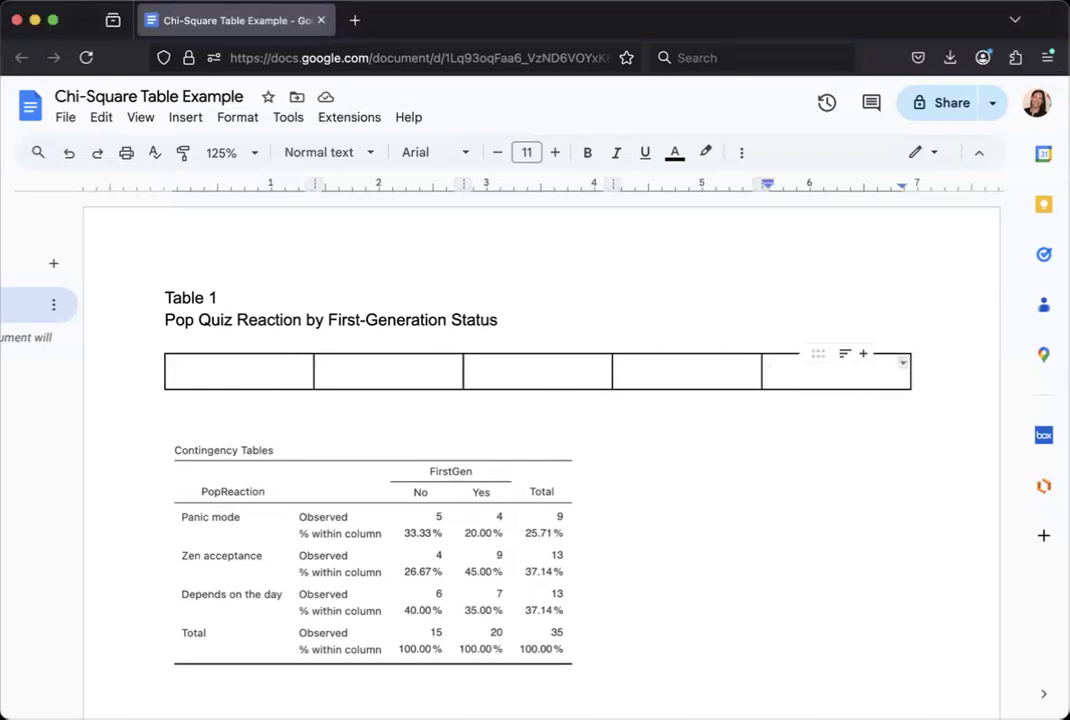
{"action": "key", "text": "Tab"}
{"action": "key", "text": "Tab"}
{"action": "key", "text": "Tab"}
{"action": "key", "text": "Tab"}
{"action": "key", "text": "Tab"}
{"action": "key", "text": "Tab"}
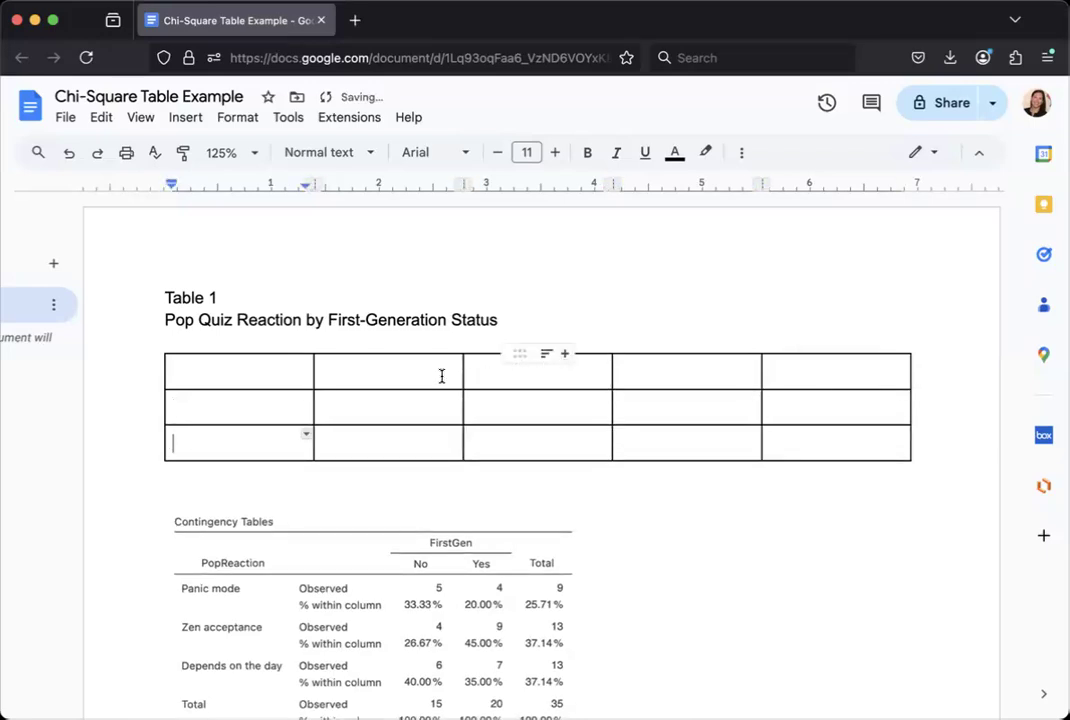
{"action": "left_click_drag", "start_coordinate": [441, 375], "coordinate": [797, 375]}
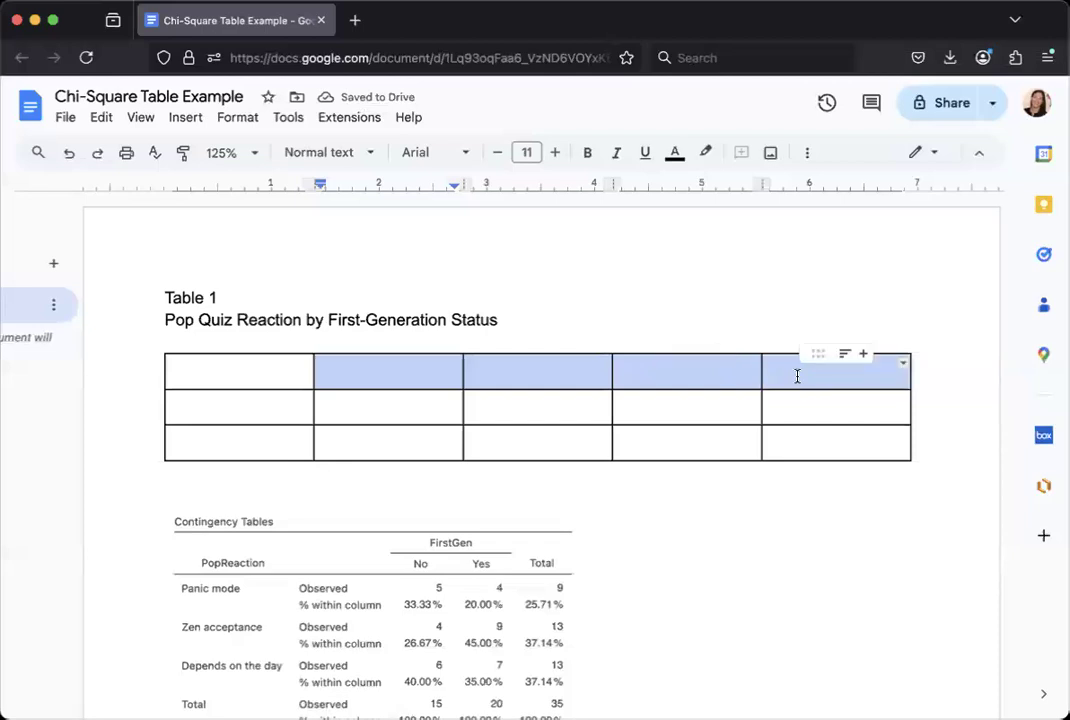
{"action": "right_click", "coordinate": [637, 376]}
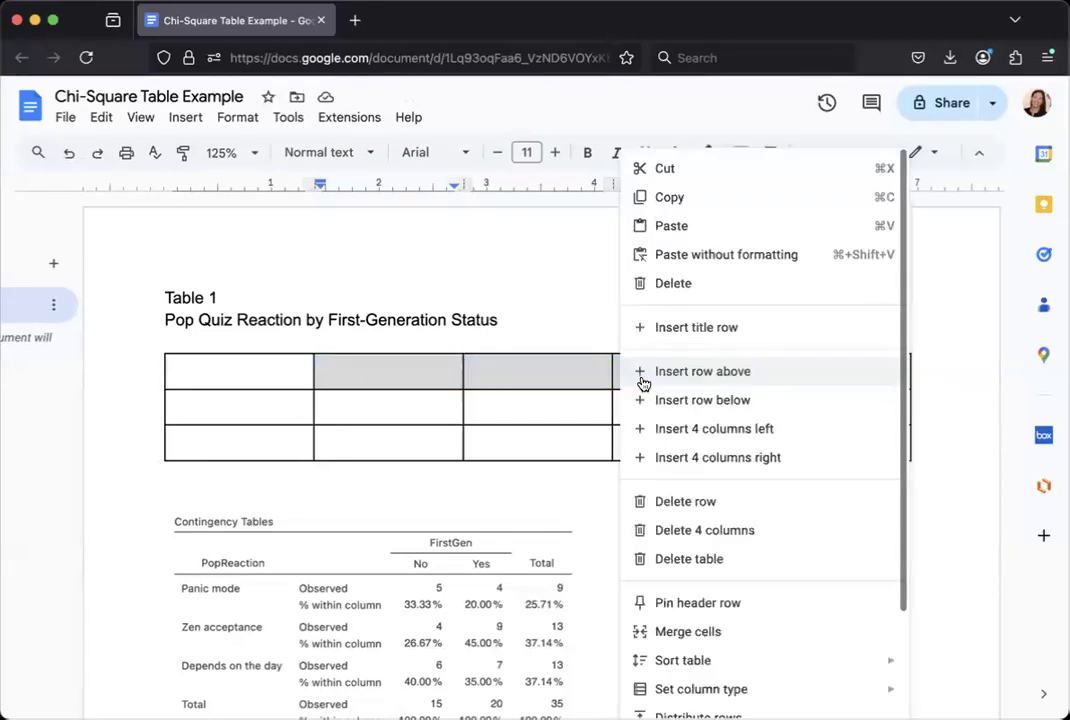
{"action": "scroll", "coordinate": [719, 560], "scroll_direction": "down", "scroll_amount": 1}
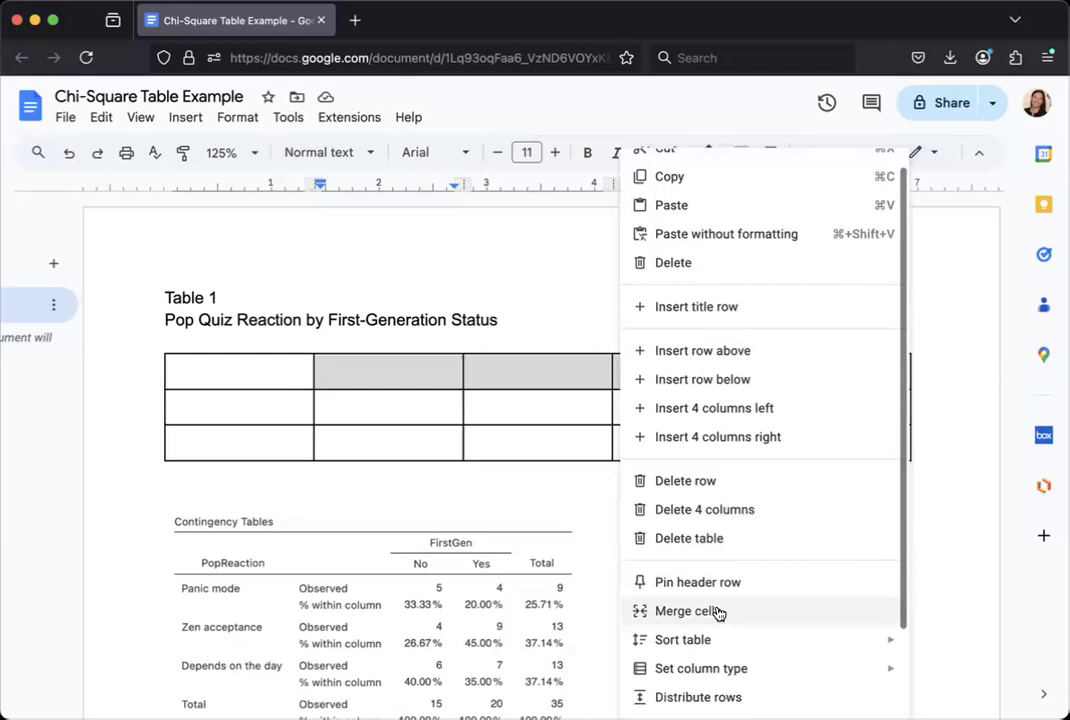
{"action": "left_click", "coordinate": [717, 612]}
Type the header 'First-Generation Status' in the merged cell
{"action": "key", "text": "Left"}
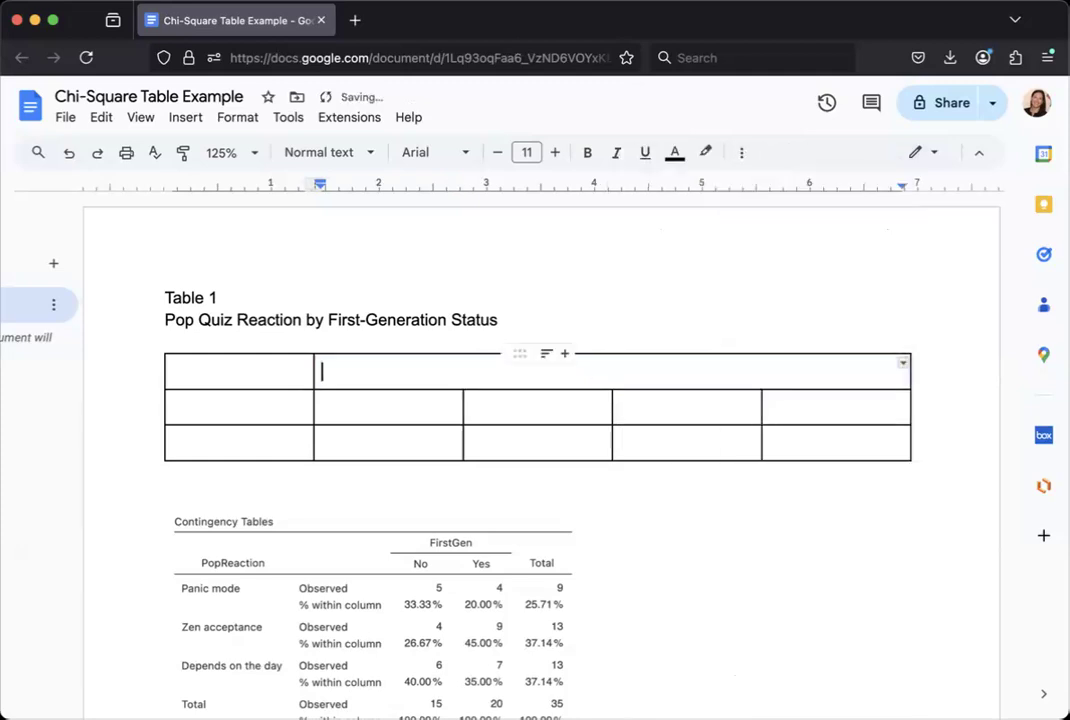
{"action": "type", "text": "Fiest"}
{"action": "key", "text": "BackSpace"}
{"action": "key", "text": "BackSpace"}
{"action": "key", "text": "BackSpace"}
{"action": "type", "text": "rst"}
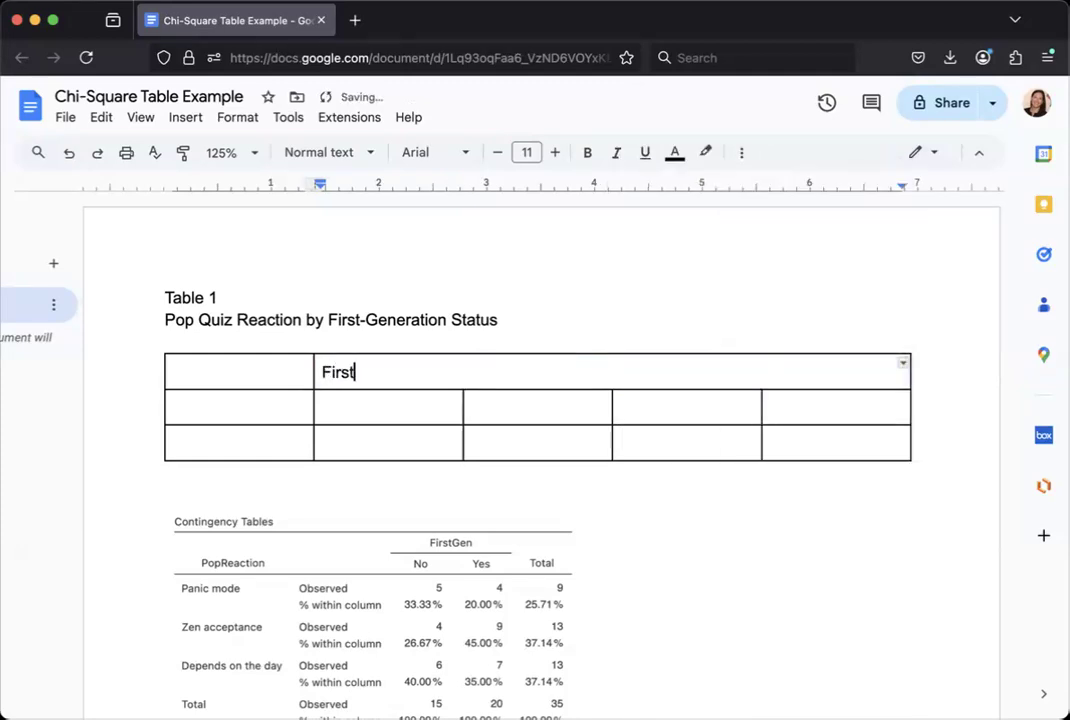
{"action": "type", "text": " Generation S"}
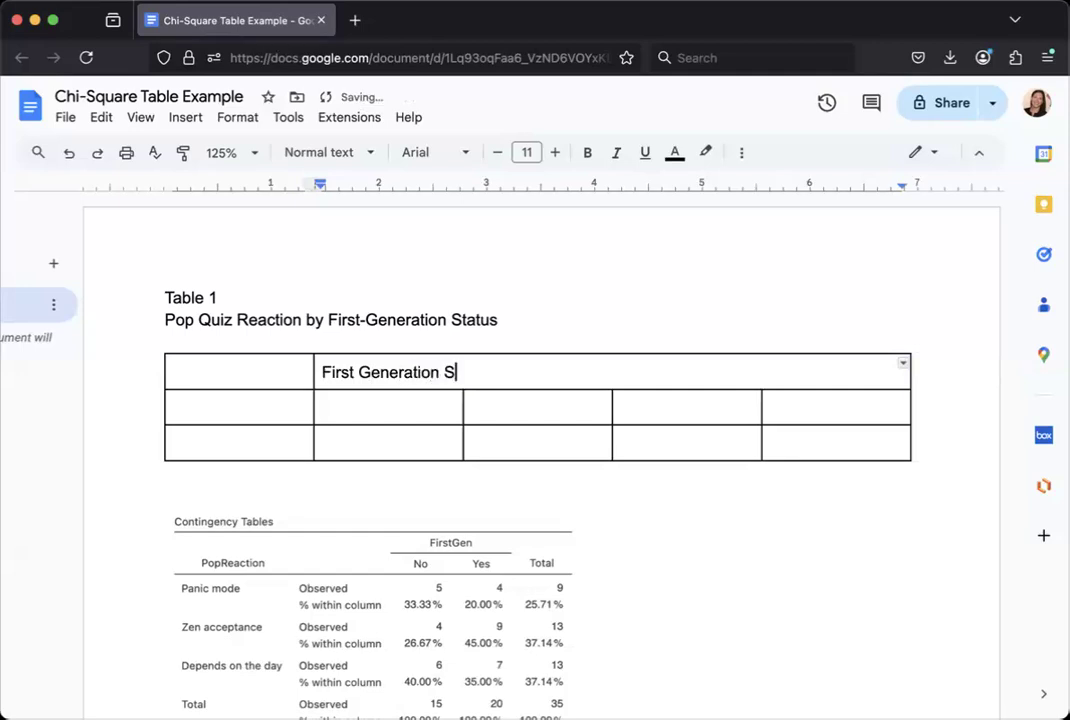
{"action": "type", "text": "tat"}
{"action": "type", "text": "ys"}
{"action": "key", "text": "BackSpace"}
{"action": "key", "text": "BackSpace"}
{"action": "type", "text": "us"}
{"action": "left_click", "coordinate": [358, 370]}
{"action": "key", "text": "BackSpace"}
{"action": "type", "text": "-"}
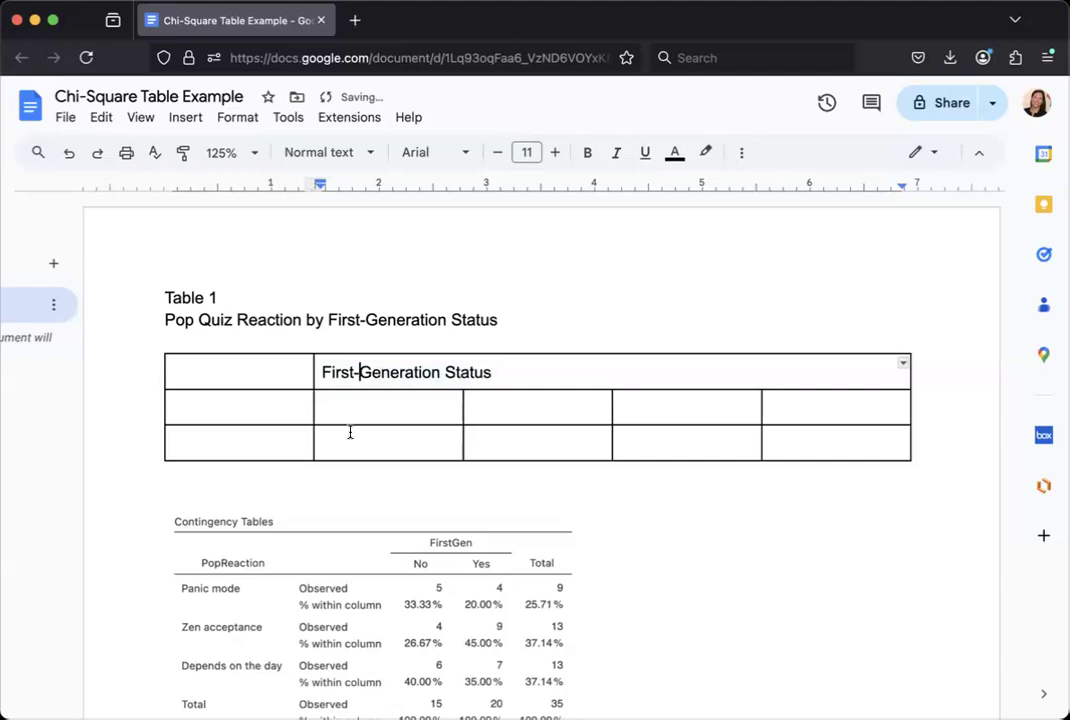
{"action": "left_click", "coordinate": [346, 406]}
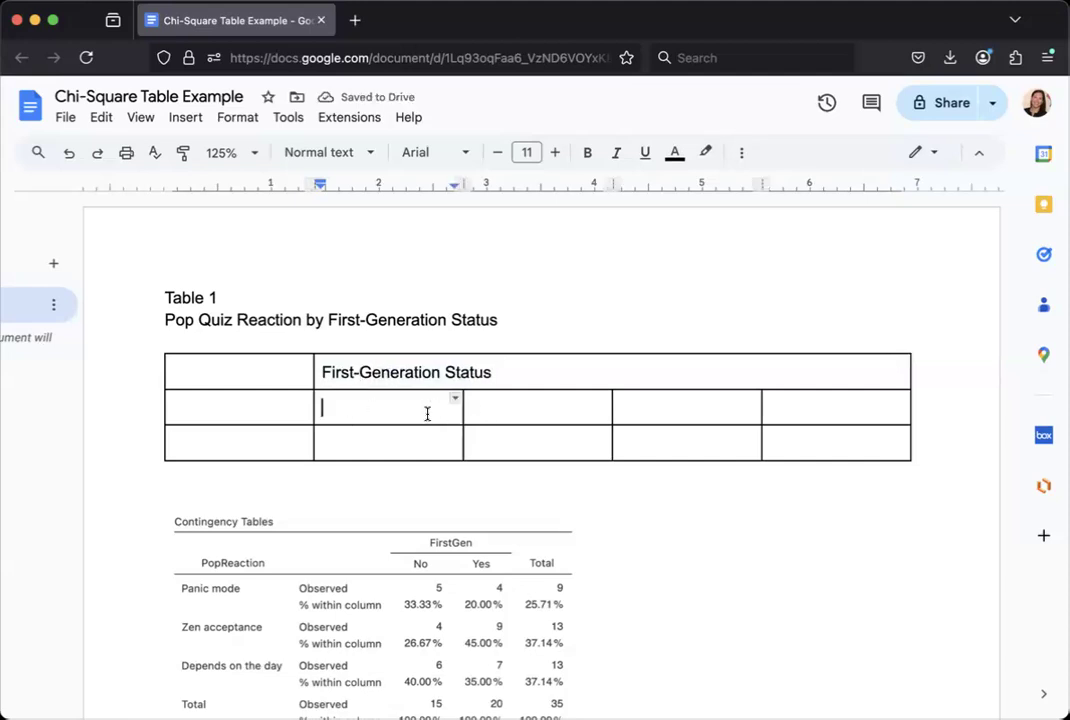
{"action": "left_click", "coordinate": [805, 440]}
Add a row, merge the first two cells under the header and label it 'No'
{"action": "key", "text": "Tab"}
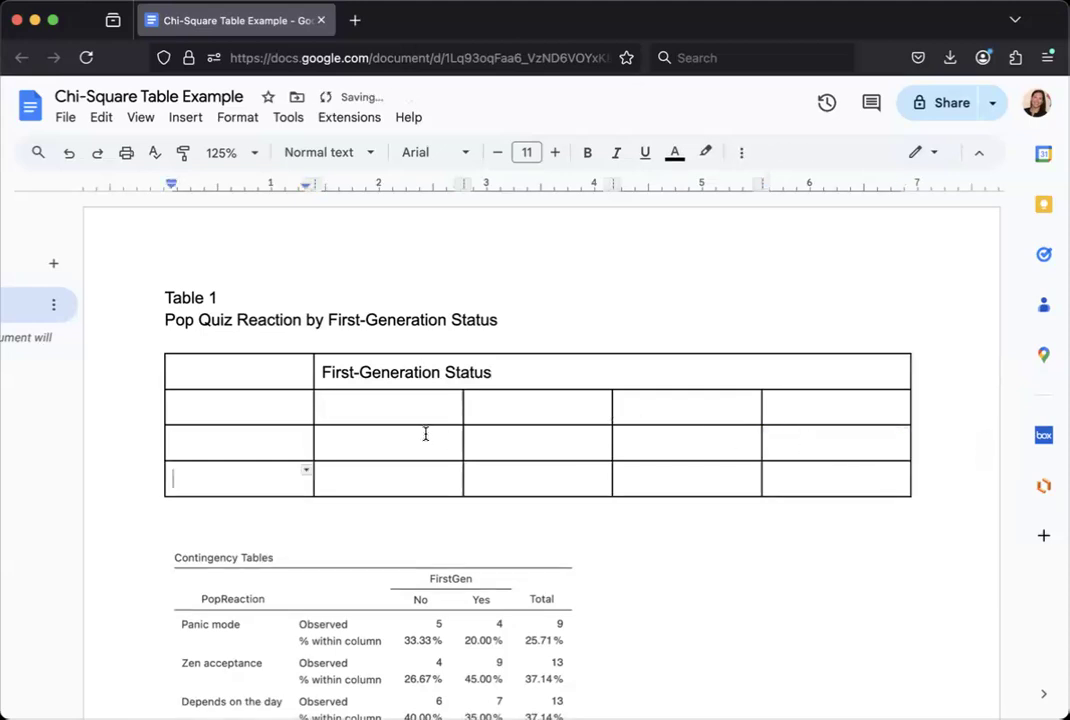
{"action": "left_click", "coordinate": [361, 411]}
{"action": "left_click_drag", "start_coordinate": [363, 409], "coordinate": [542, 407]}
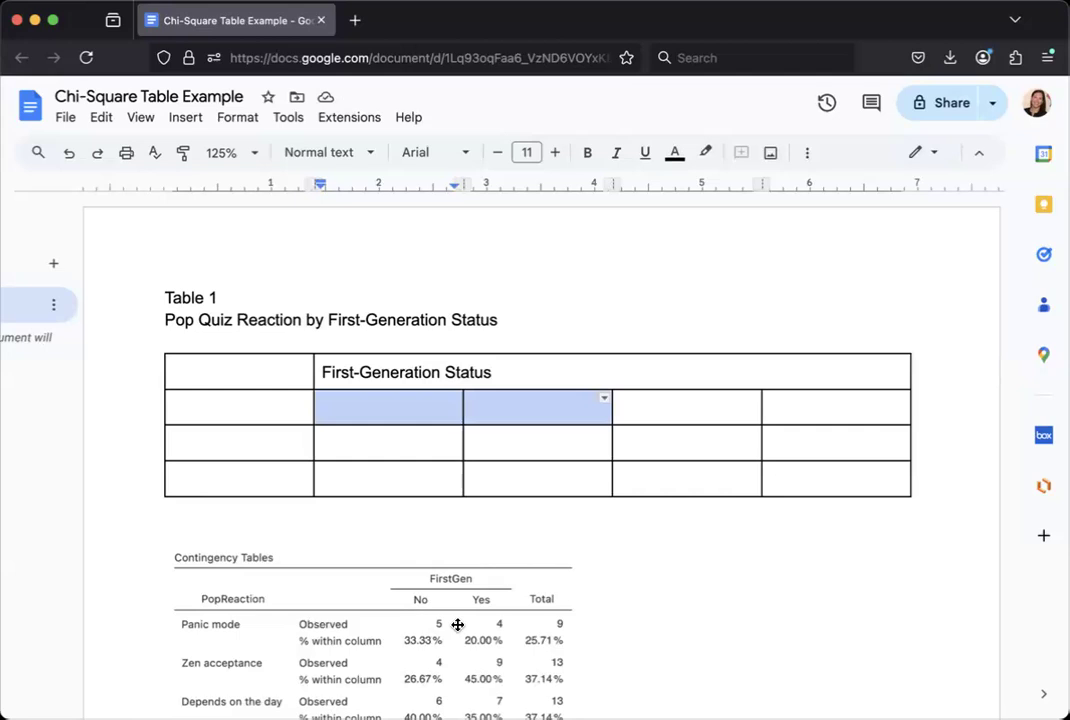
{"action": "right_click", "coordinate": [424, 408]}
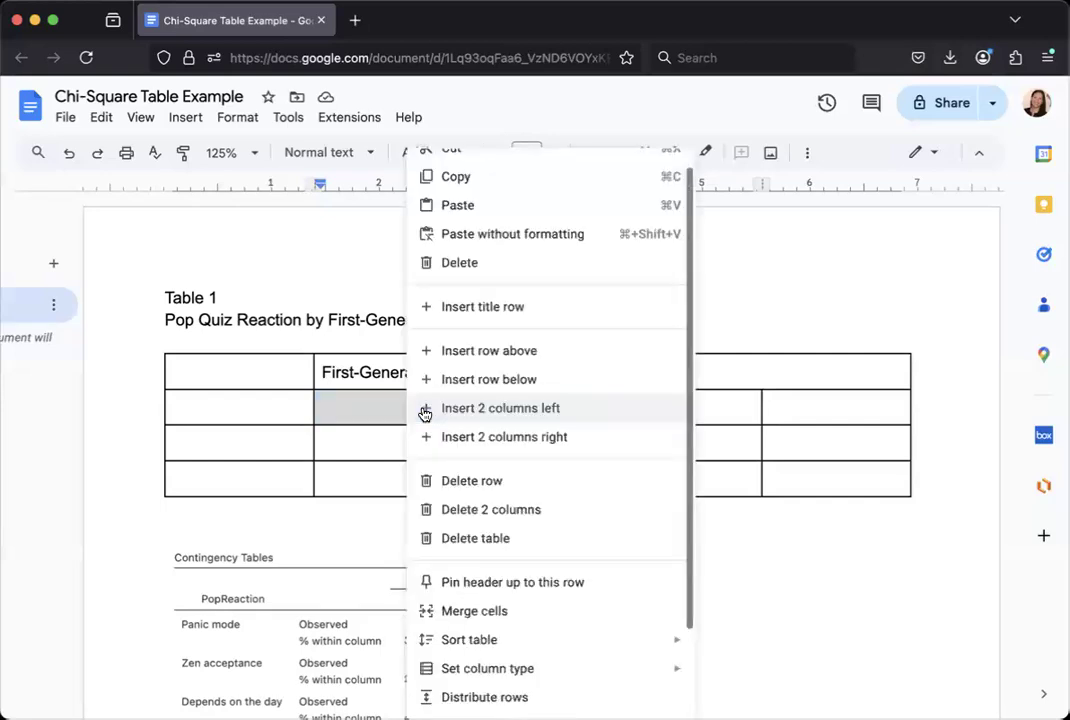
{"action": "left_click", "coordinate": [494, 609]}
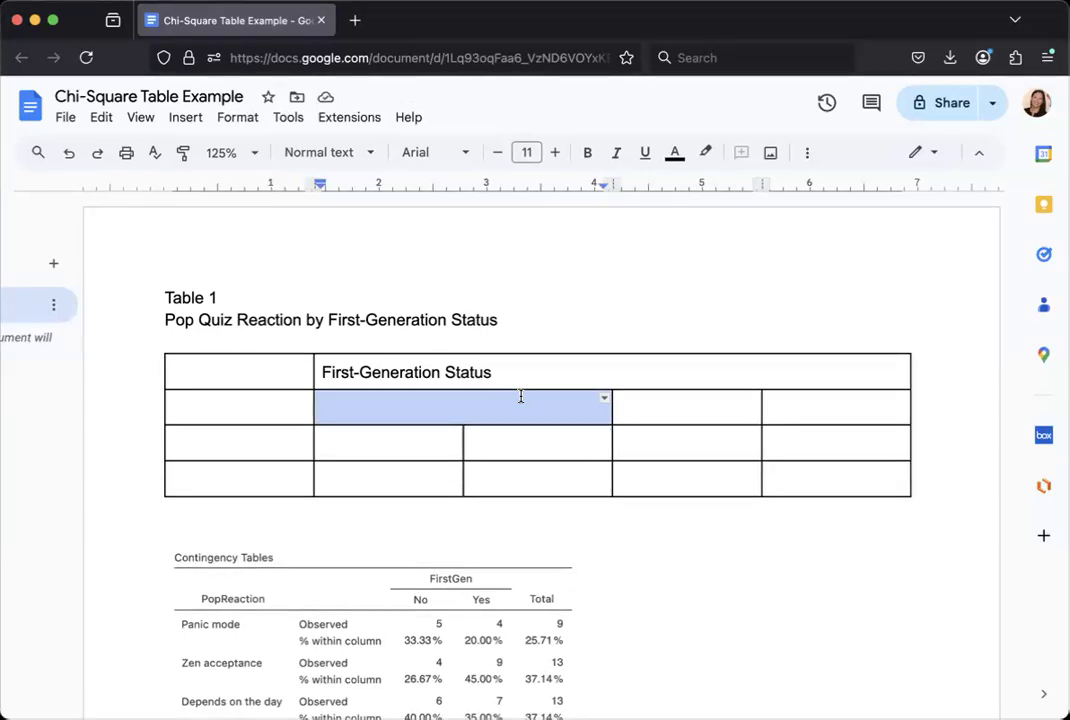
{"action": "type", "text": "Bi"}
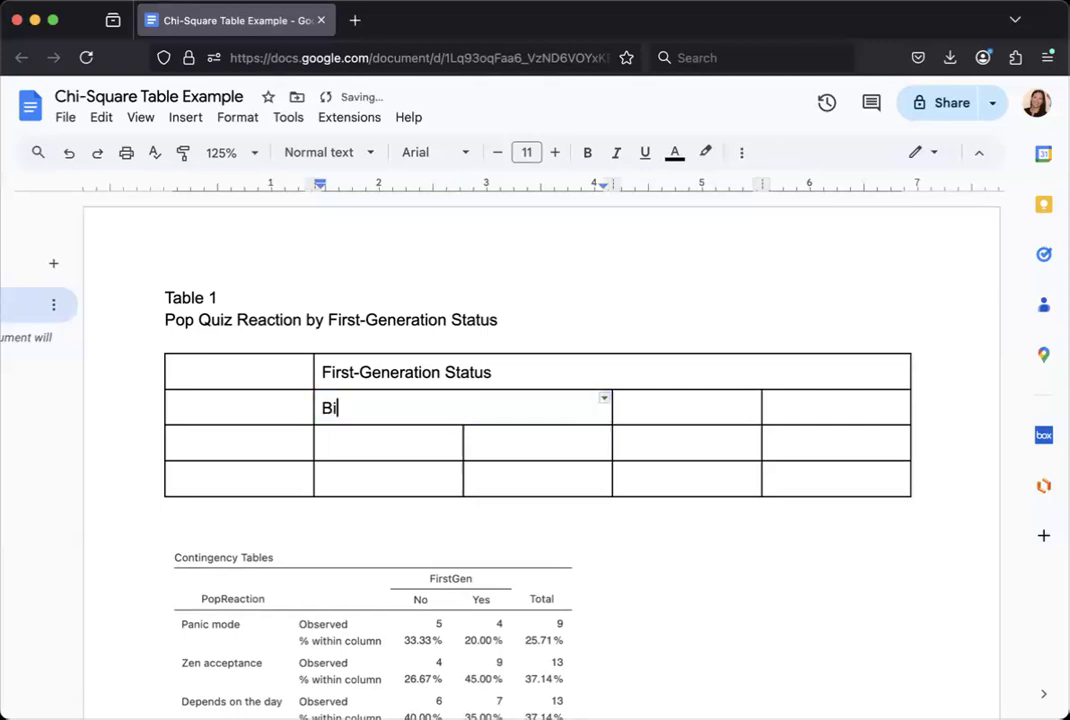
{"action": "key", "text": "BackSpace"}
{"action": "key", "text": "BackSpace"}
{"action": "type", "text": "No"}
Merge the next two cells and label them 'Yes'
{"action": "left_click", "coordinate": [677, 415]}
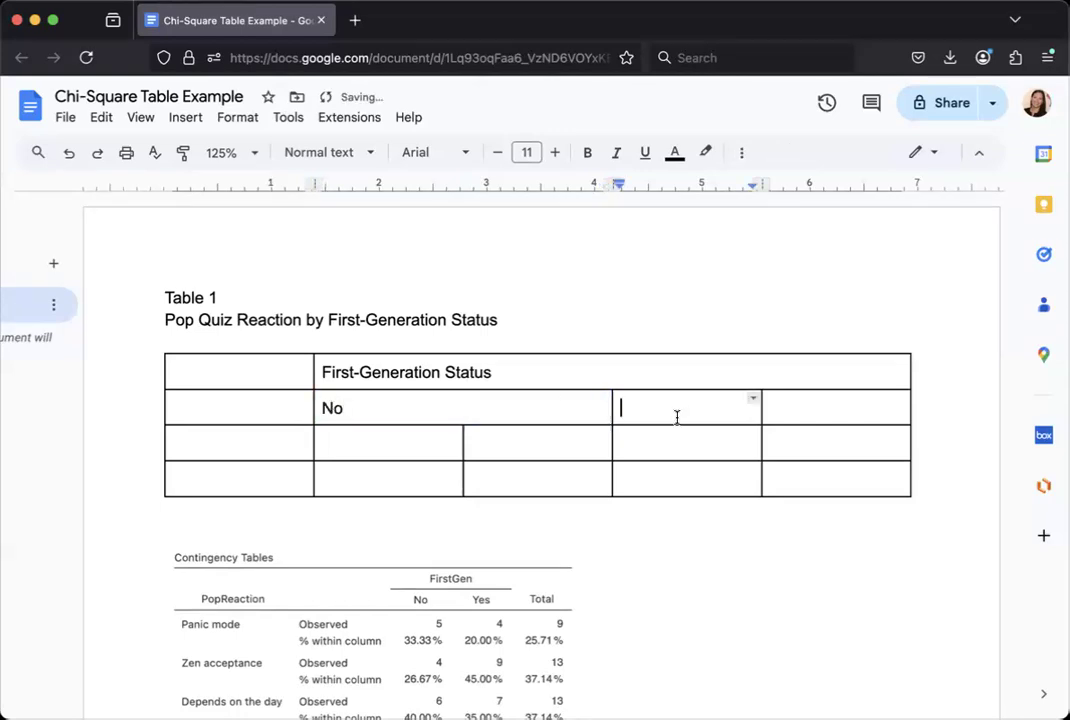
{"action": "left_click_drag", "start_coordinate": [697, 408], "coordinate": [802, 408]}
{"action": "right_click", "coordinate": [802, 408]}
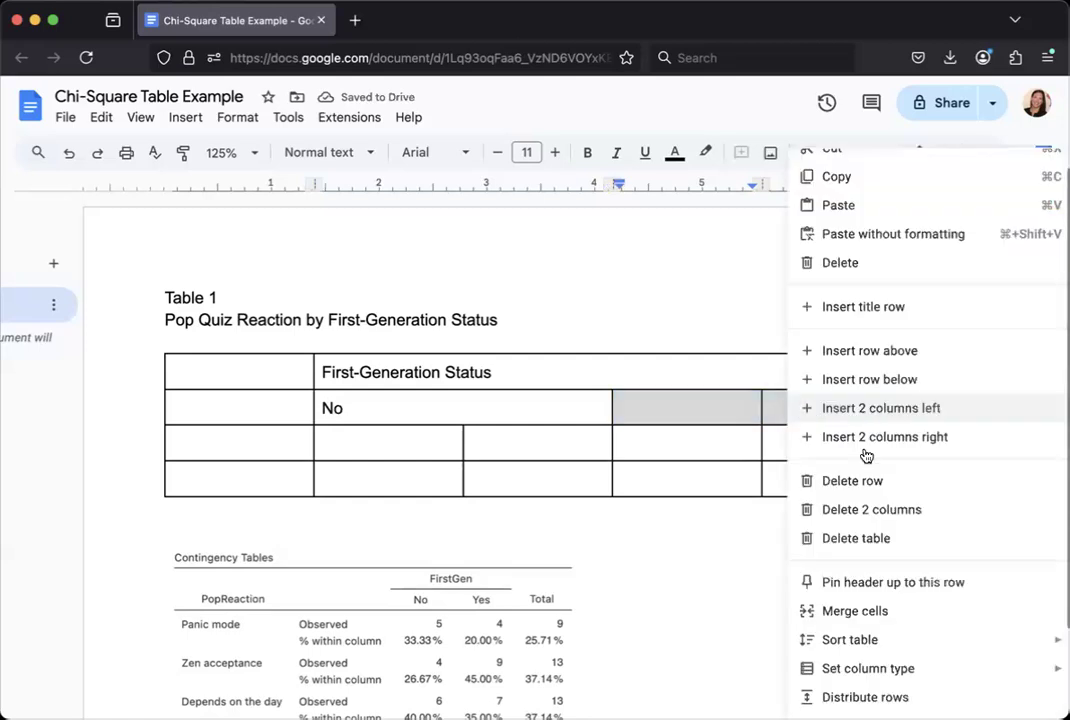
{"action": "left_click", "coordinate": [873, 612]}
{"action": "type", "text": "Yes"}
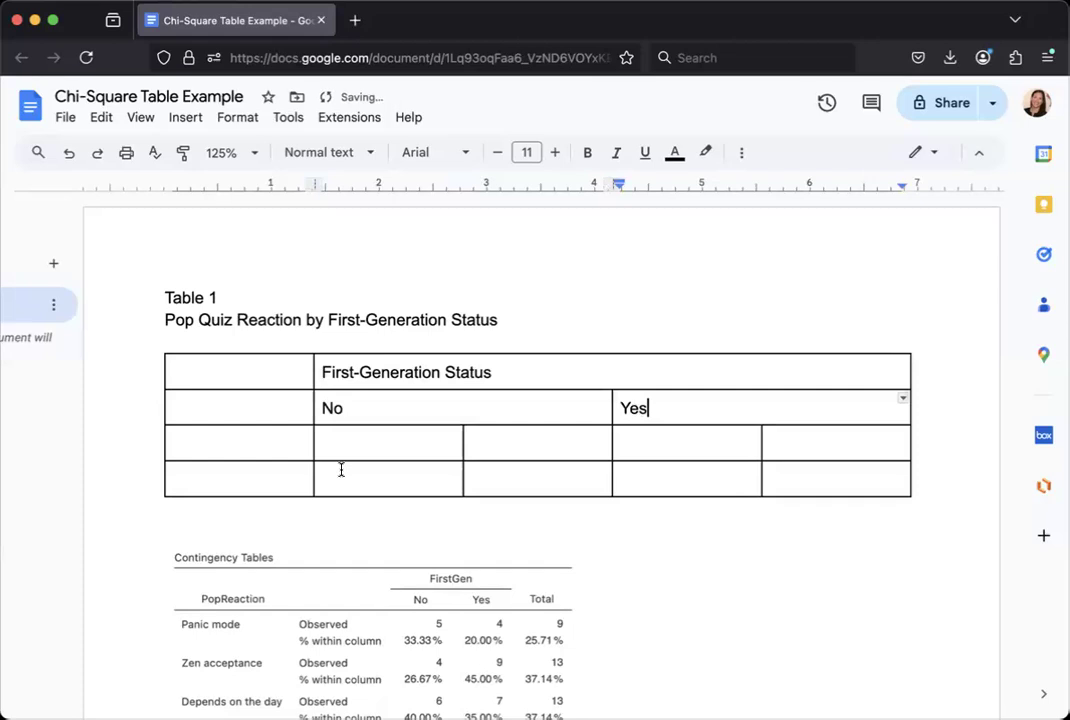
Enter N, %, N, % as sub-headings beneath No and Yes
{"action": "left_click", "coordinate": [375, 448]}
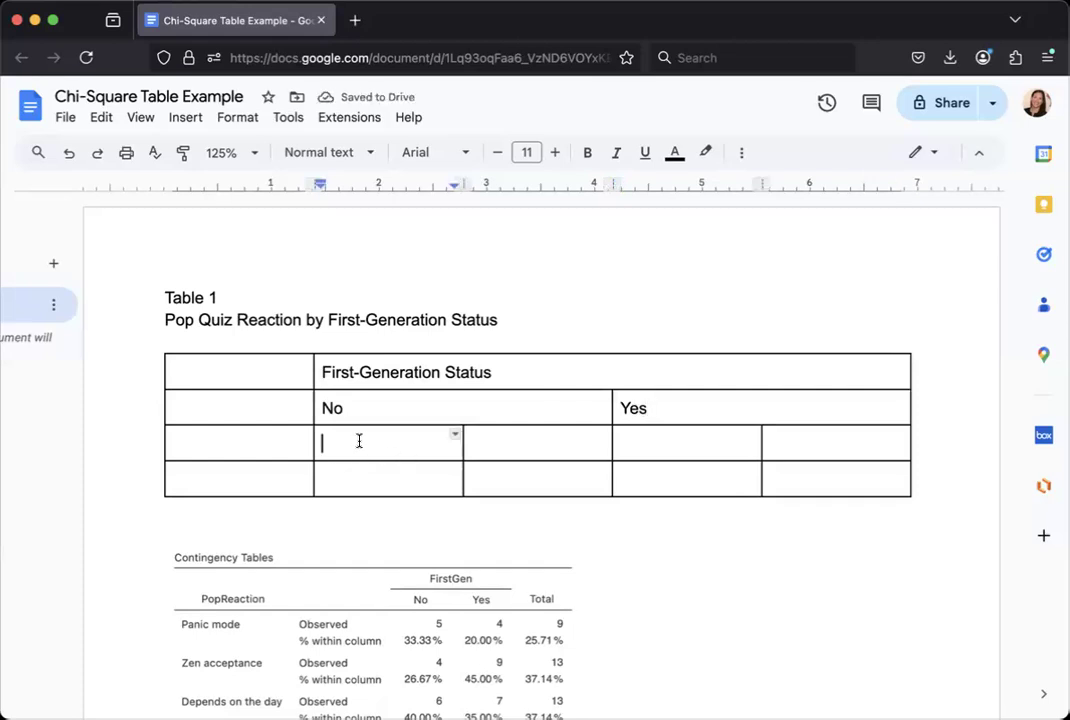
{"action": "type", "text": "N"}
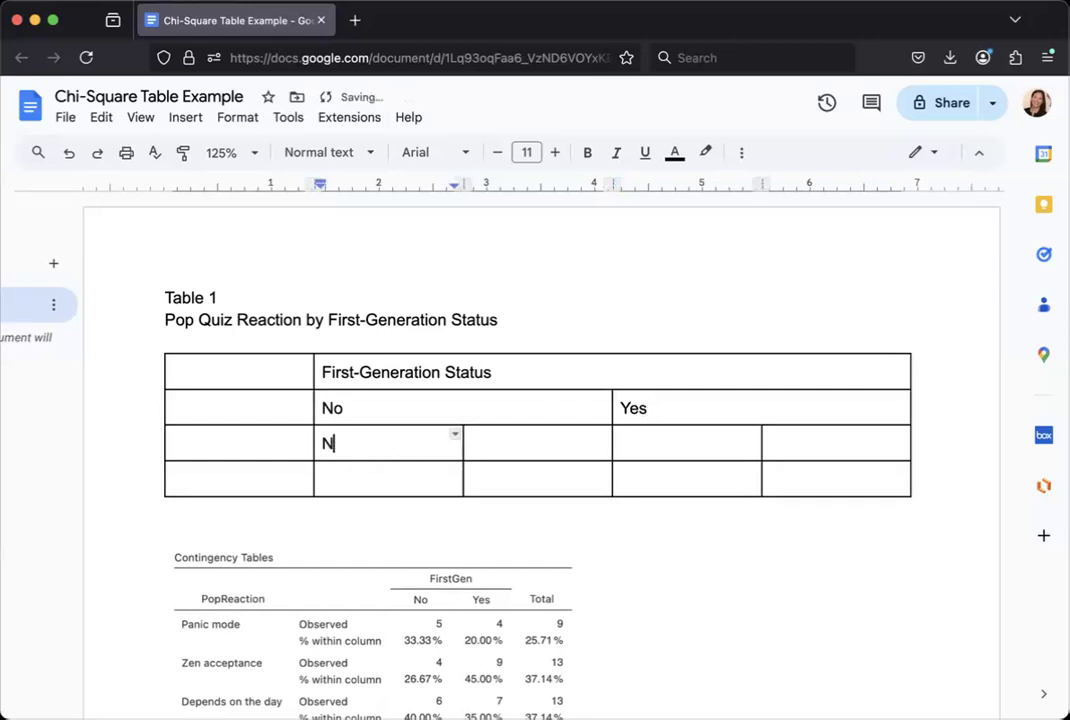
{"action": "key", "text": "Tab"}
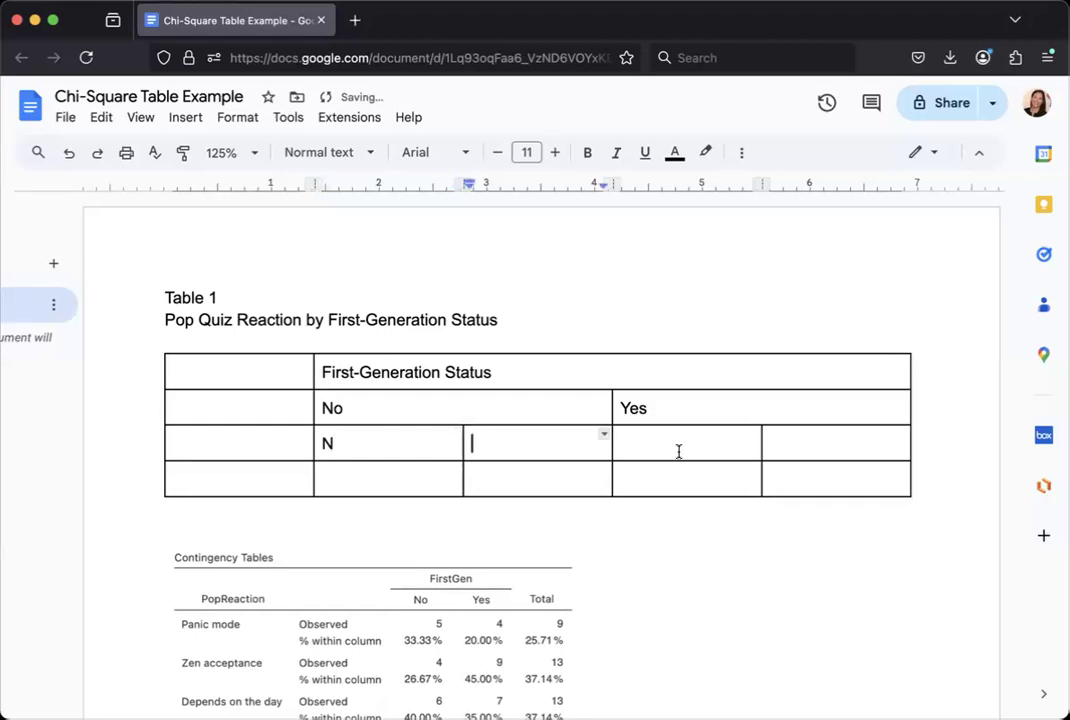
{"action": "type", "text": "%"}
{"action": "left_click", "coordinate": [675, 443]}
{"action": "type", "text": "N"}
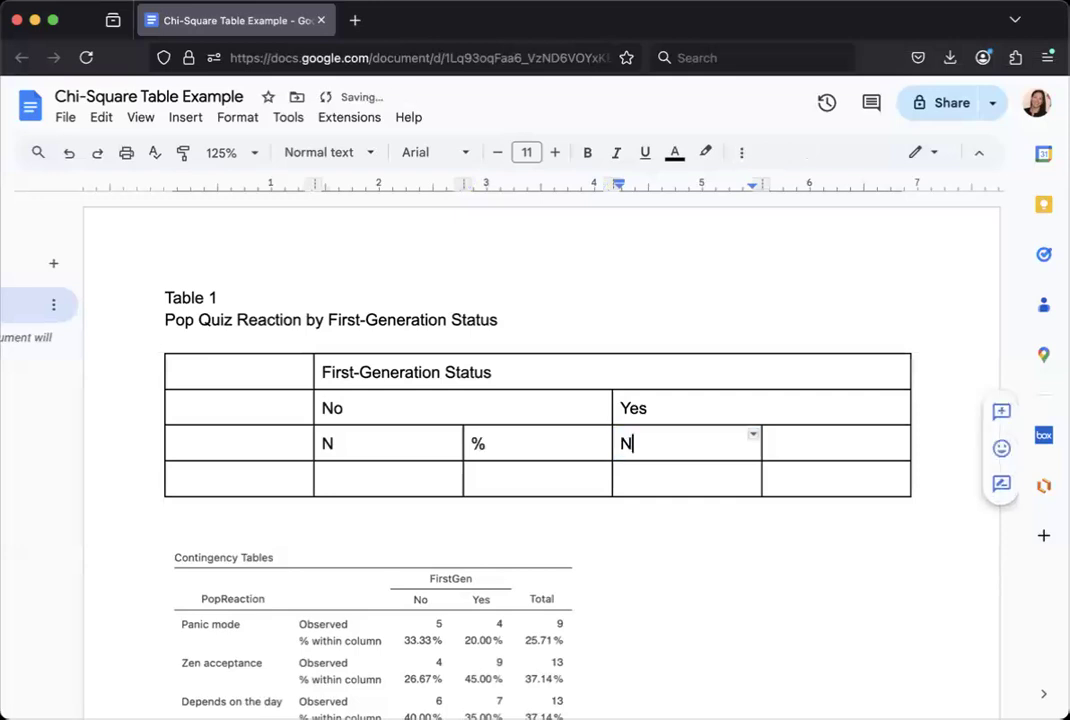
{"action": "key", "text": "Tab"}
{"action": "type", "text": "%"}
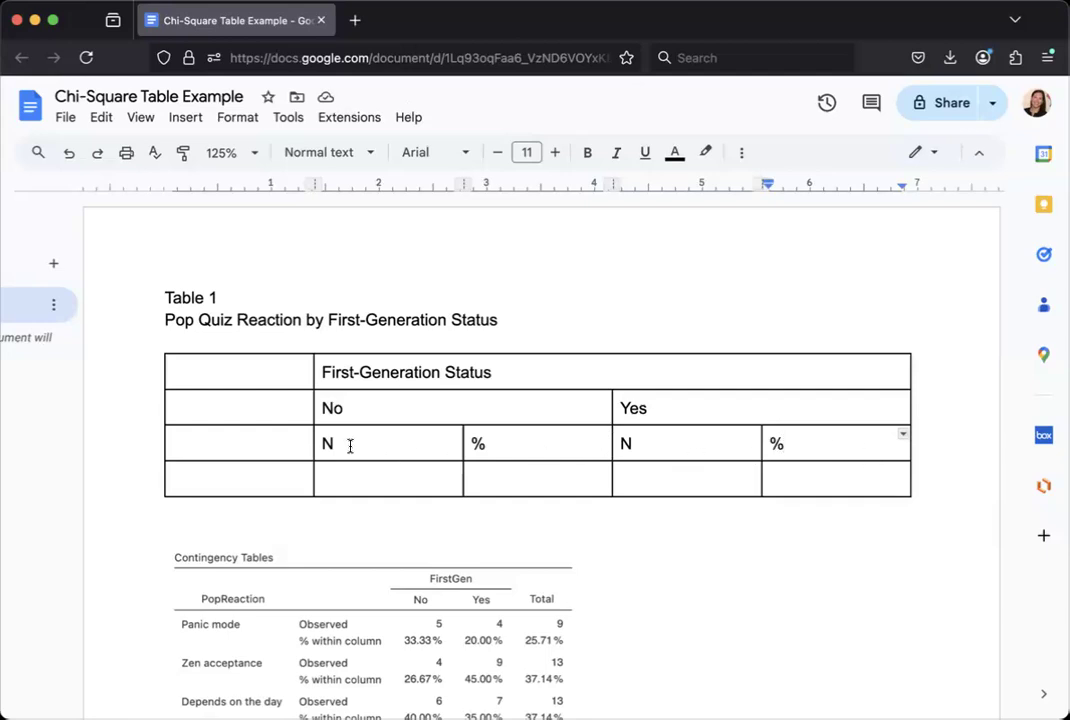
Label the first cell of the N/% row 'Pop Quiz Reaction'
{"action": "left_click", "coordinate": [249, 448]}
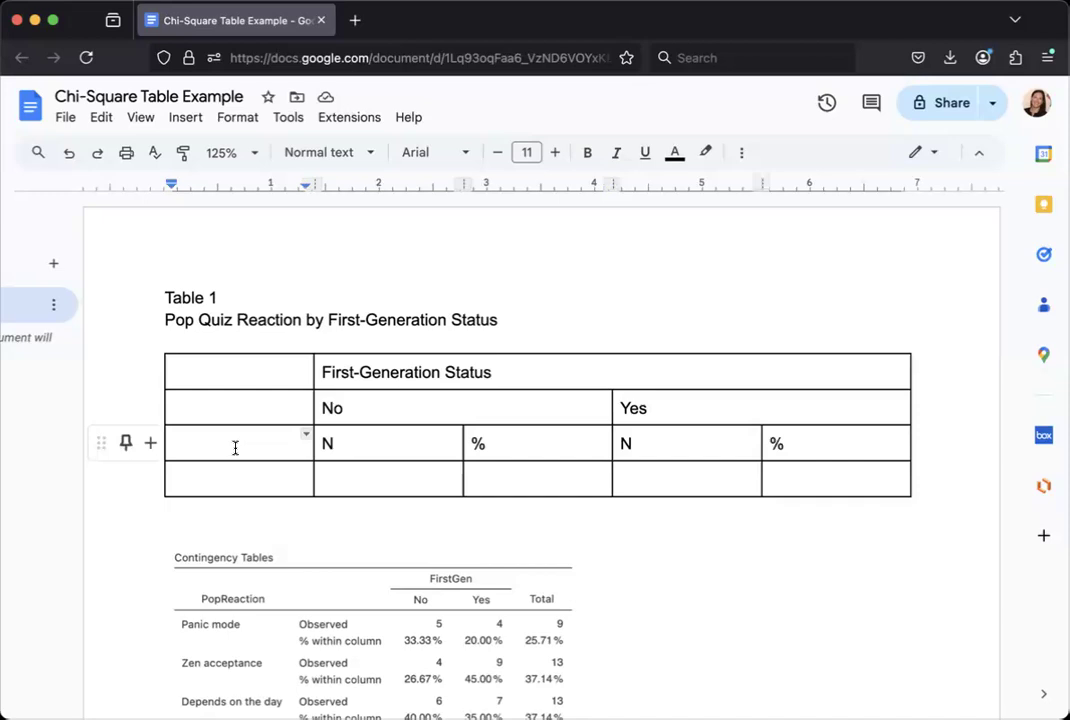
{"action": "type", "text": "Pop"}
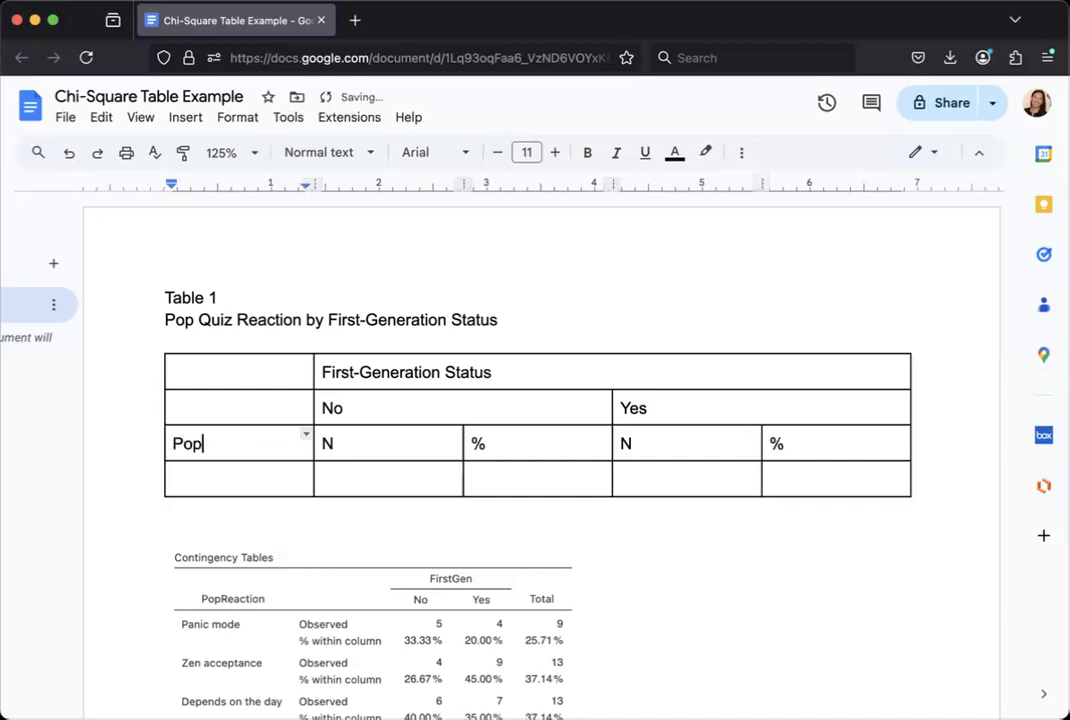
{"action": "type", "text": " Quiz Reactin"}
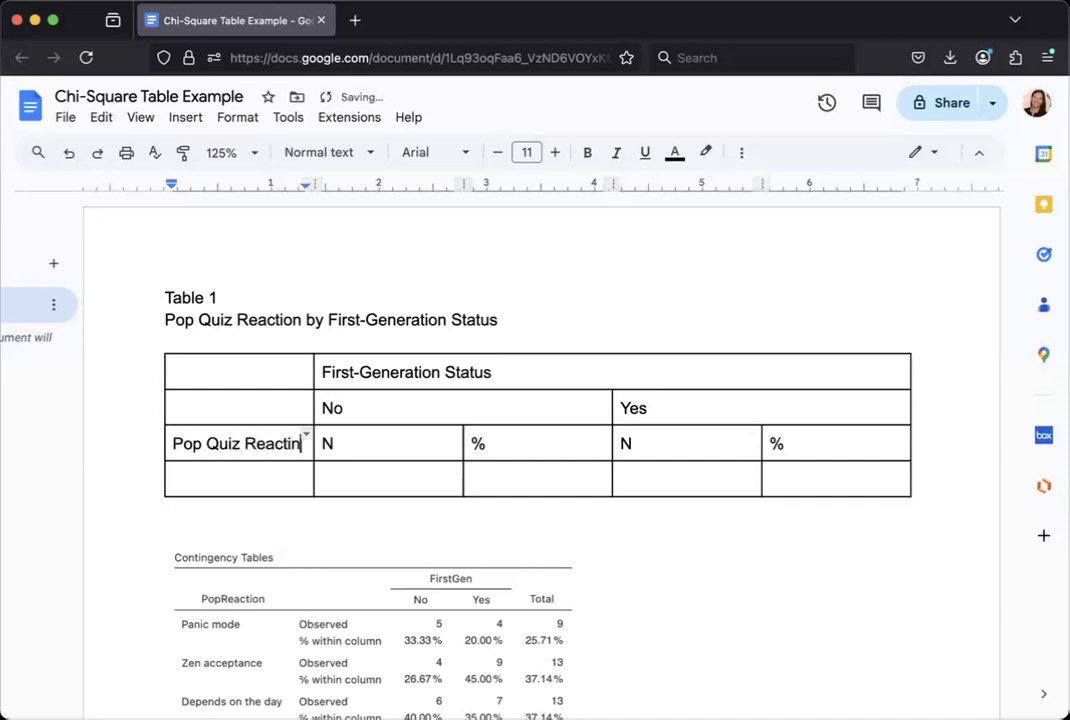
{"action": "key", "text": "BackSpace"}
{"action": "type", "text": "on"}
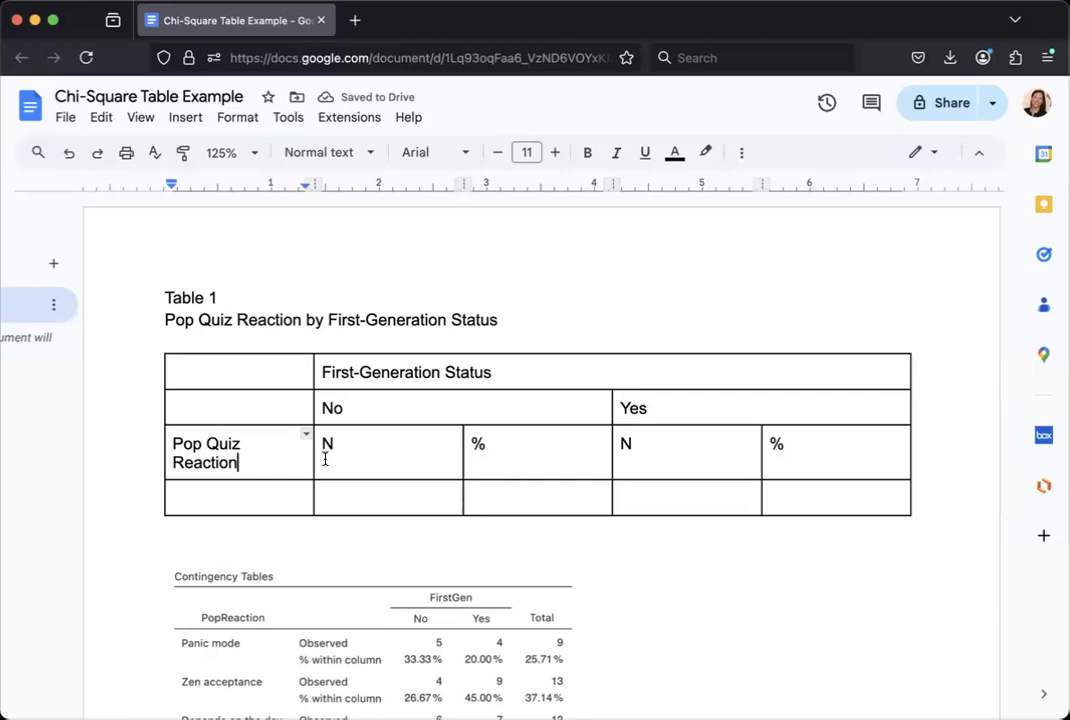
Widen the first column and narrow the N and % columns to shrink the table
{"action": "left_click_drag", "start_coordinate": [313, 466], "coordinate": [345, 464]}
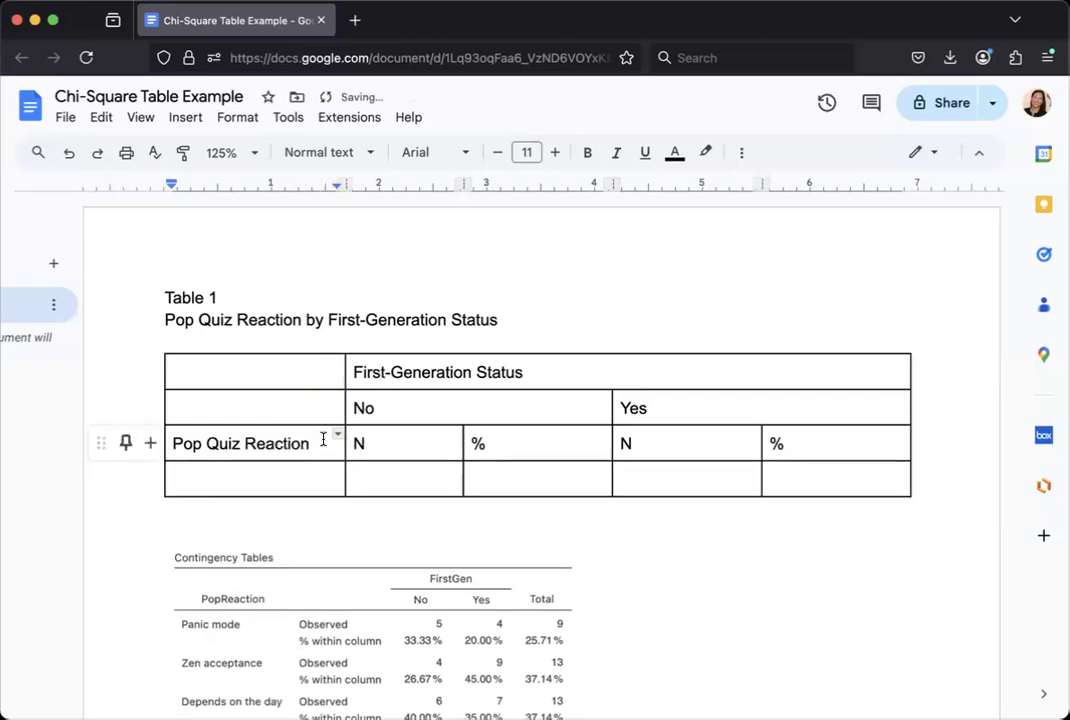
{"action": "left_click_drag", "start_coordinate": [464, 442], "coordinate": [442, 449]}
{"action": "left_click_drag", "start_coordinate": [612, 447], "coordinate": [533, 449]}
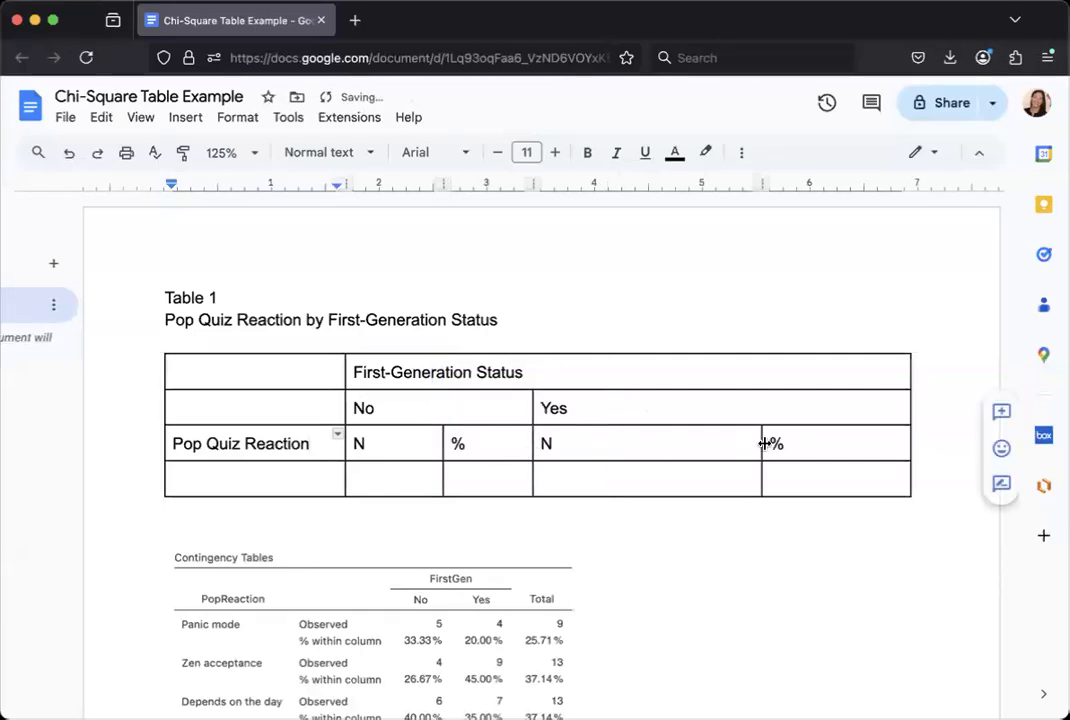
{"action": "left_click_drag", "start_coordinate": [759, 445], "coordinate": [667, 449]}
{"action": "left_click_drag", "start_coordinate": [531, 440], "coordinate": [553, 442]}
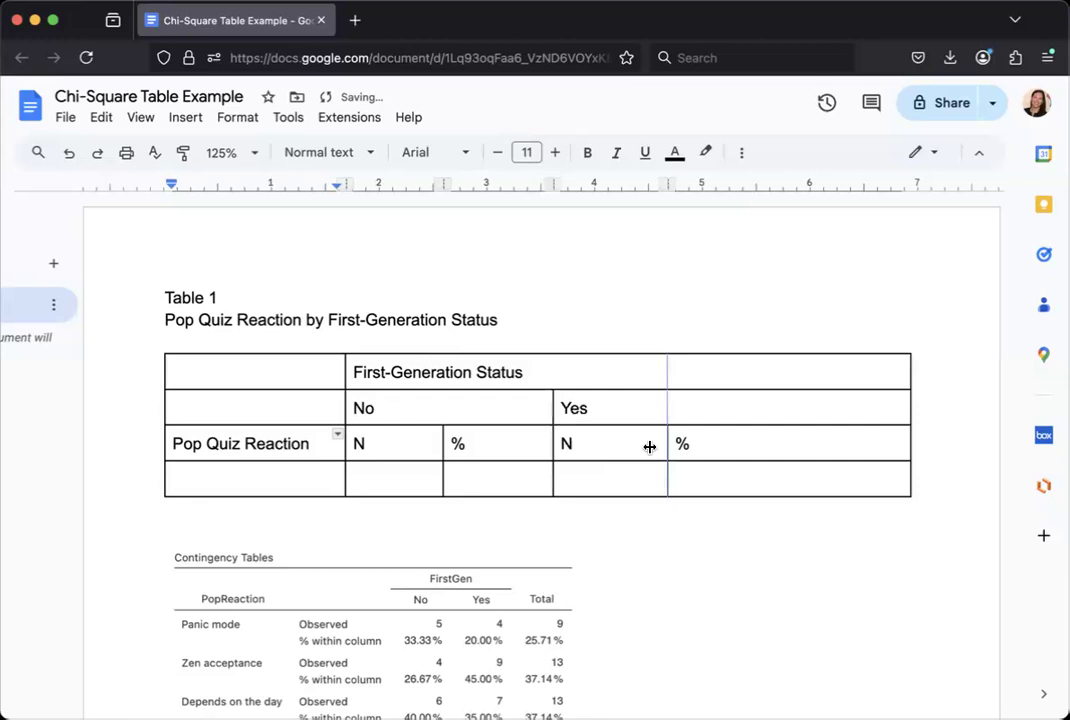
{"action": "mouse_move", "coordinate": [649, 447]}
{"action": "left_mouse_down"}
{"action": "mouse_move", "coordinate": [640, 447]}
{"action": "mouse_move", "coordinate": [651, 447]}
{"action": "left_mouse_up"}
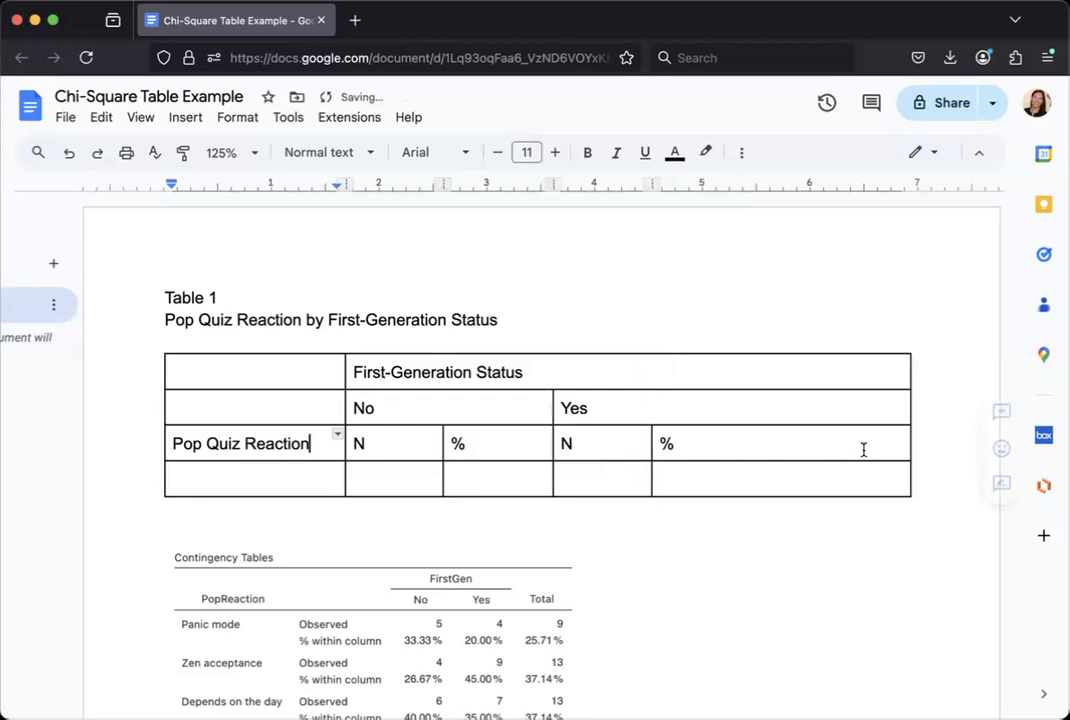
{"action": "left_click_drag", "start_coordinate": [905, 441], "coordinate": [761, 451]}
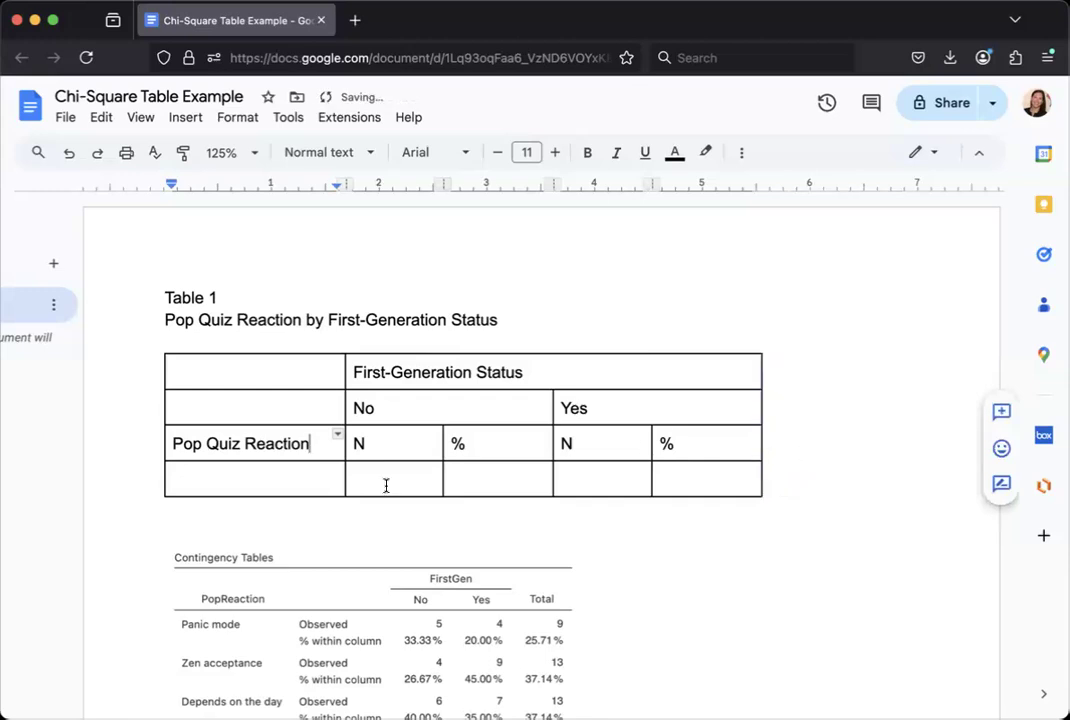
{"action": "left_click", "coordinate": [258, 478]}
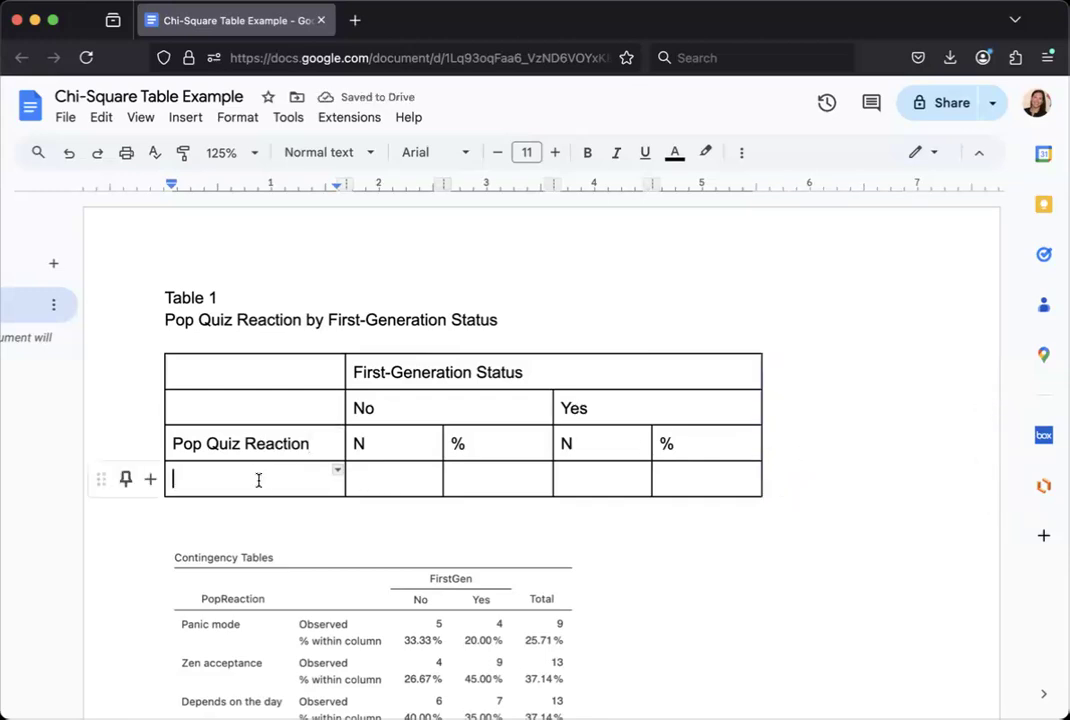
{"action": "type", "text": "P"}
{"action": "key", "text": "BackSpace"}
Enter 'Panic Mode' as the first row label
{"action": "type", "text": "Oabu"}
{"action": "key", "text": "BackSpace"}
{"action": "key", "text": "BackSpace"}
{"action": "key", "text": "BackSpace"}
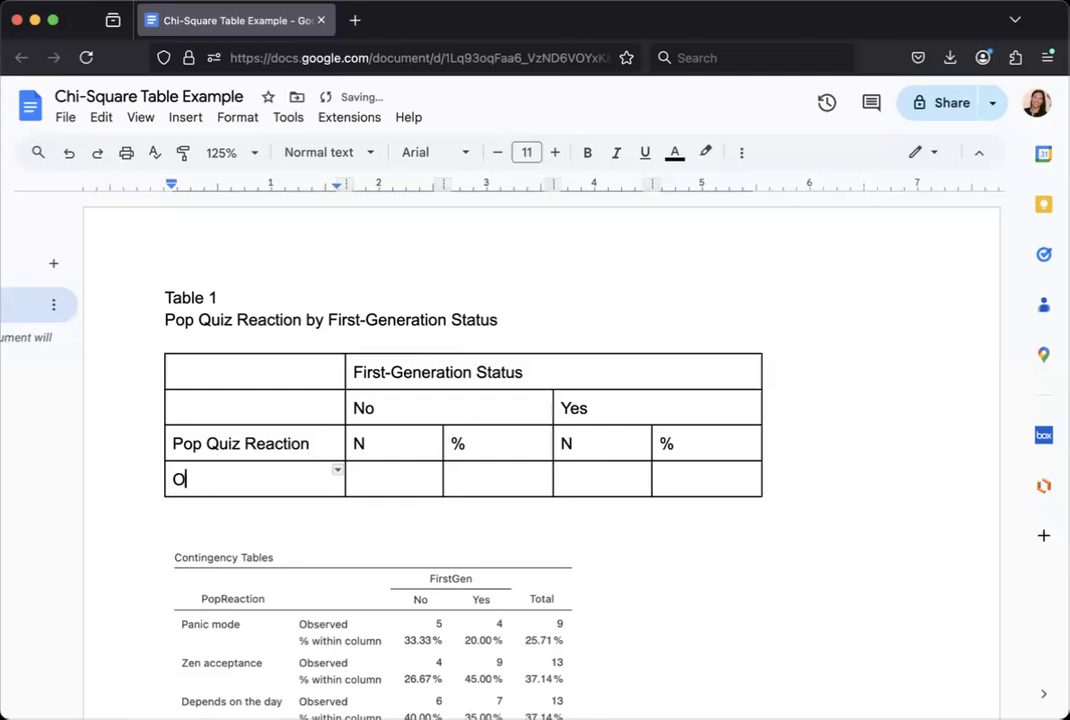
{"action": "key", "text": "BackSpace"}
{"action": "type", "text": "Panix"}
{"action": "key", "text": "BackSpace"}
{"action": "type", "text": "c Mode"}
{"action": "key", "text": "Tab"}
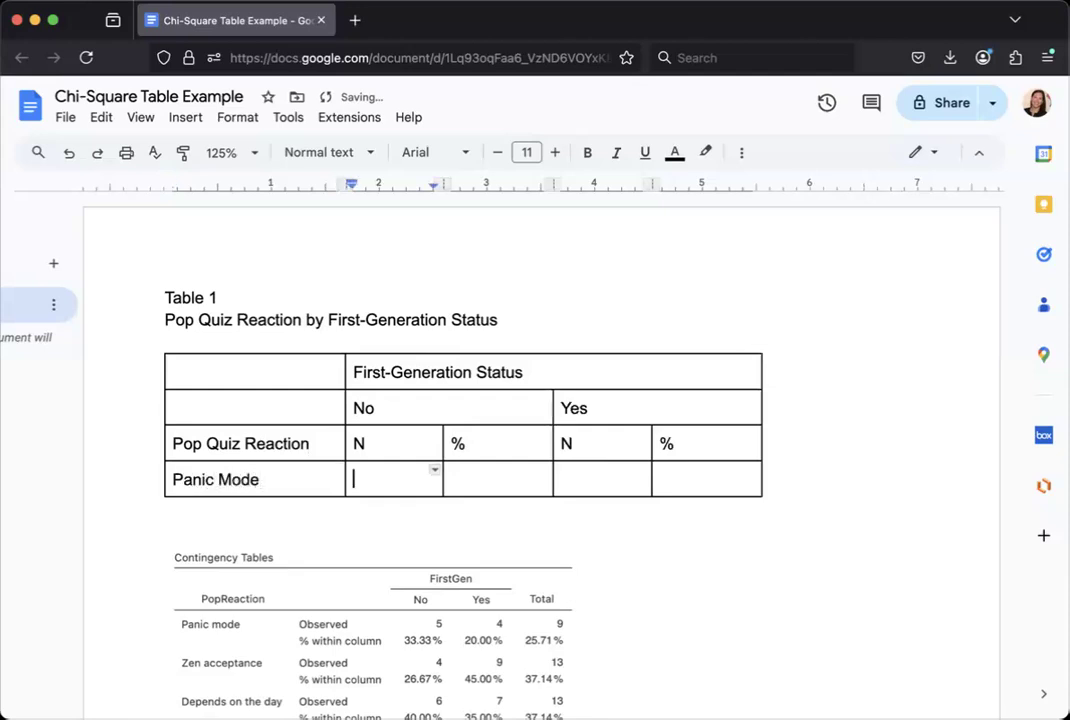
Add rows labelled 'Zen Acceptance' and 'Depends'
{"action": "key", "text": "Tab"}
{"action": "key", "text": "Tab"}
{"action": "key", "text": "Tab"}
{"action": "key", "text": "Tab"}
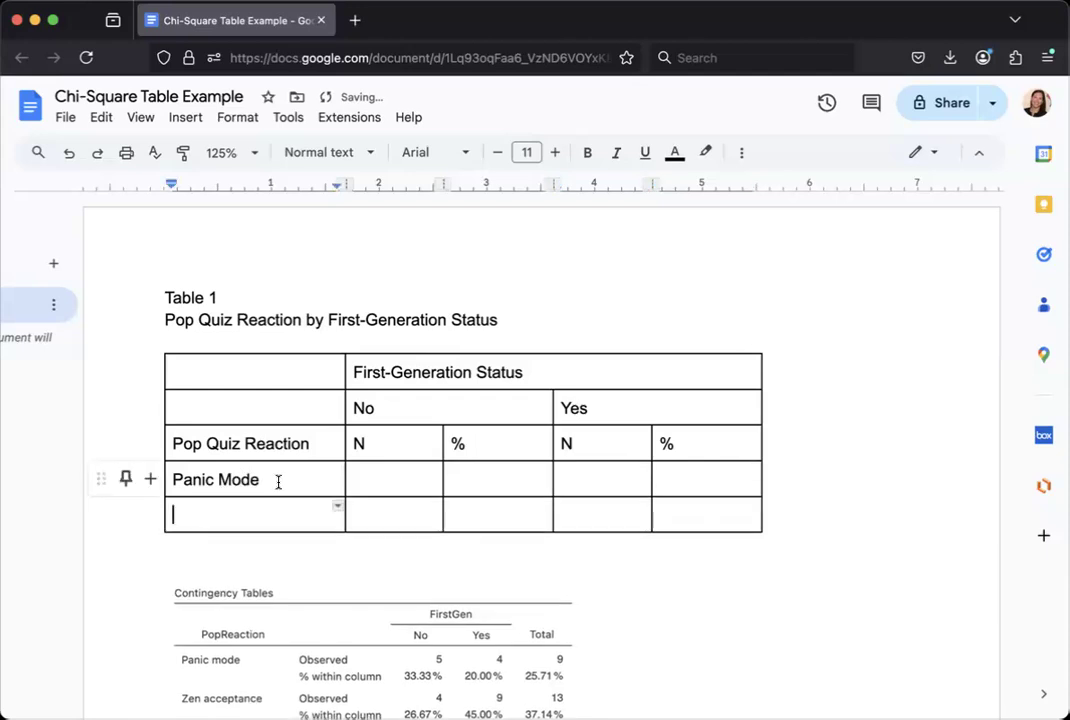
{"action": "type", "text": "Zen Accep"}
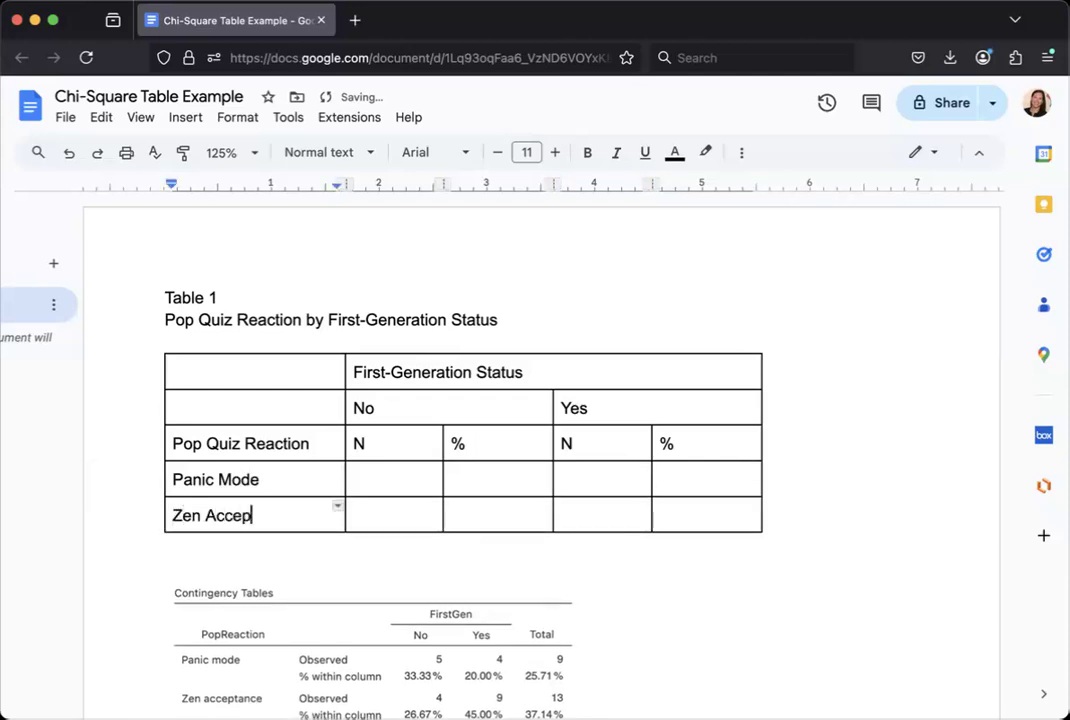
{"action": "type", "text": "ta"}
{"action": "key", "text": "BackSpace"}
{"action": "type", "text": "tance"}
{"action": "key", "text": "Tab"}
{"action": "key", "text": "Tab"}
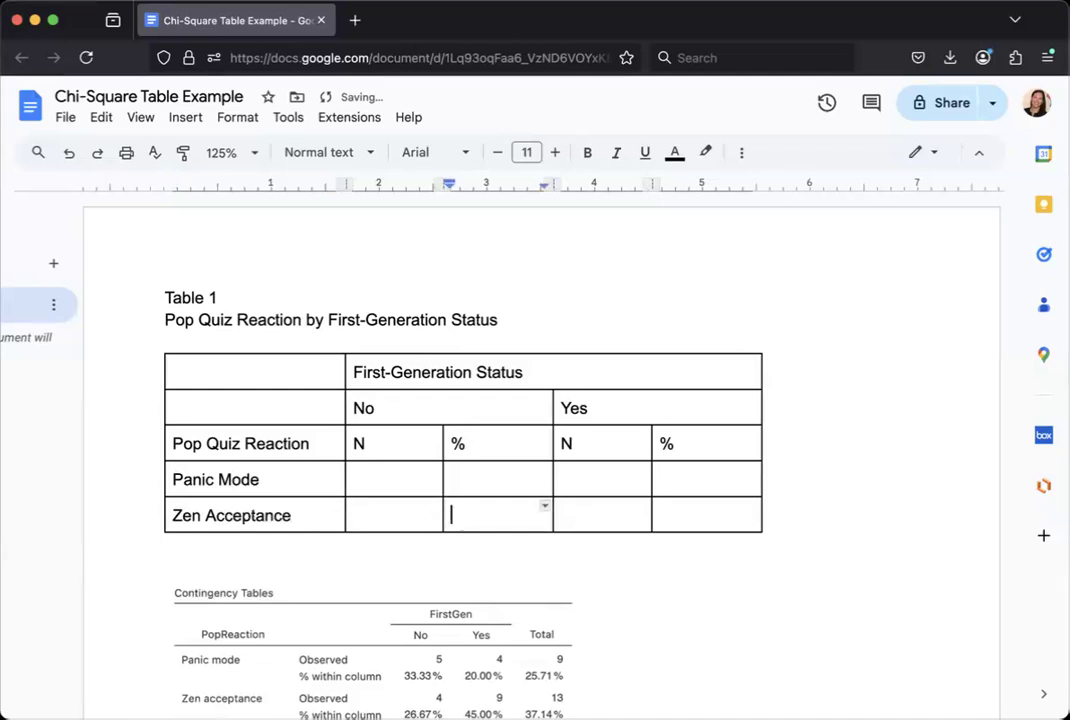
{"action": "key", "text": "Tab"}
{"action": "key", "text": "Tab"}
{"action": "key", "text": "Tab"}
{"action": "scroll", "coordinate": [278, 480], "scroll_direction": "down", "scroll_amount": 3}
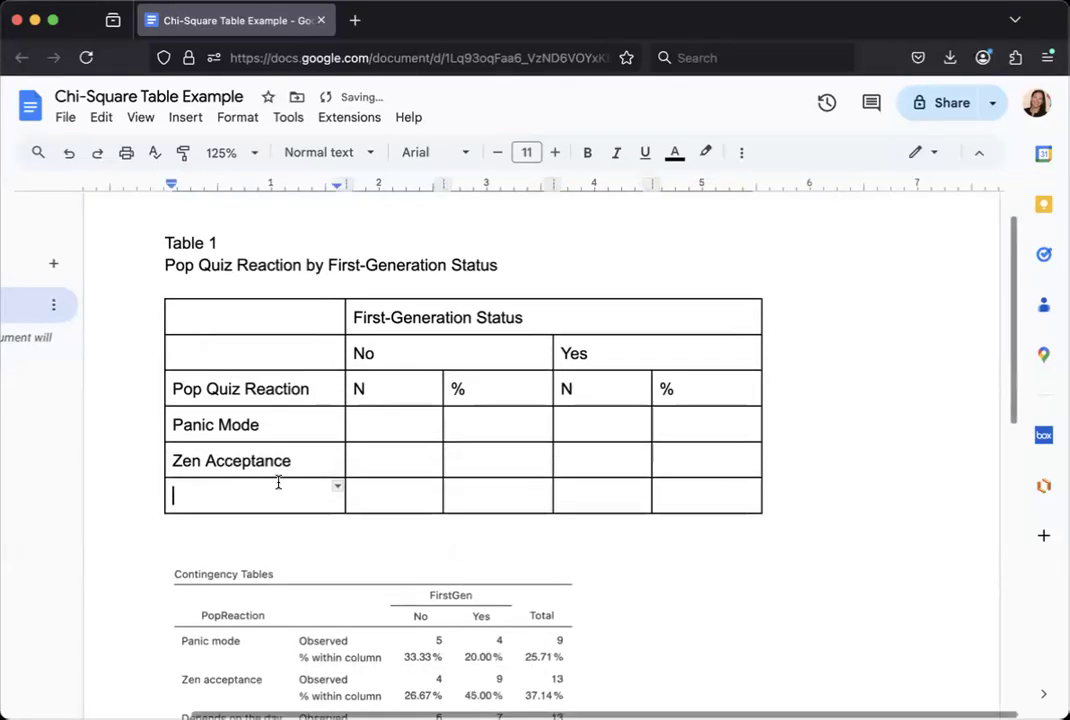
{"action": "type", "text": "Deoe"}
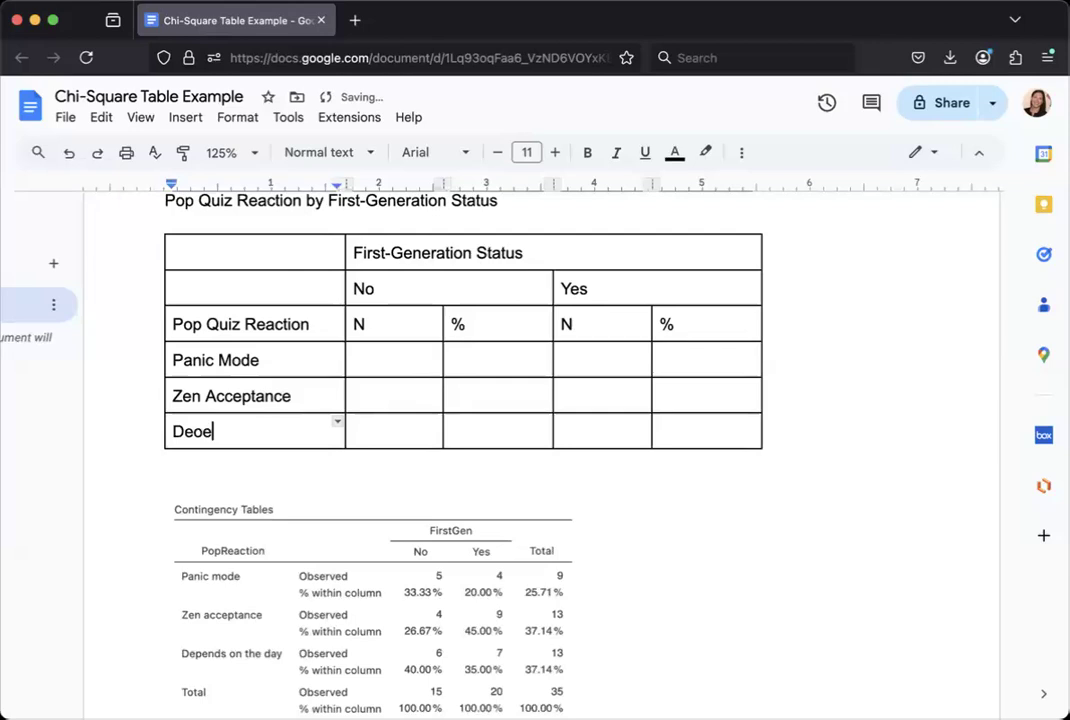
{"action": "key", "text": "BackSpace"}
{"action": "key", "text": "BackSpace"}
{"action": "type", "text": "pende"}
{"action": "double_click", "coordinate": [387, 370]}
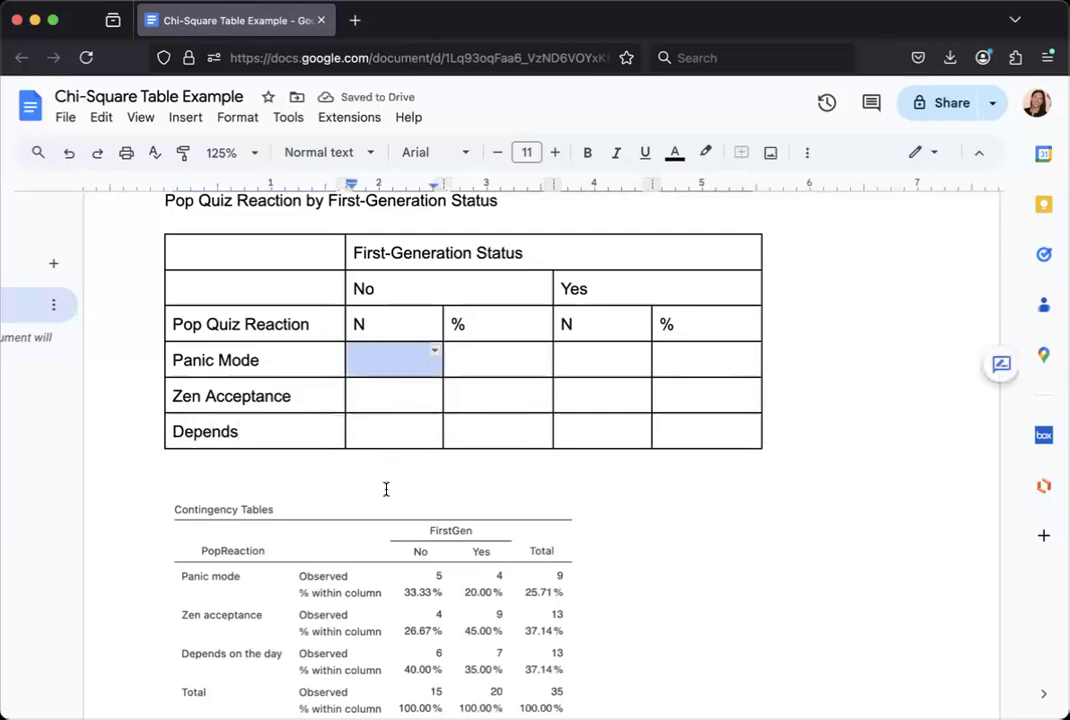
Enter No values 5 / 33.33% for Panic Mode and 4 / 26.67% for Zen Acceptance
{"action": "scroll", "coordinate": [386, 489], "scroll_direction": "up", "scroll_amount": 2}
{"action": "left_click", "coordinate": [395, 450]}
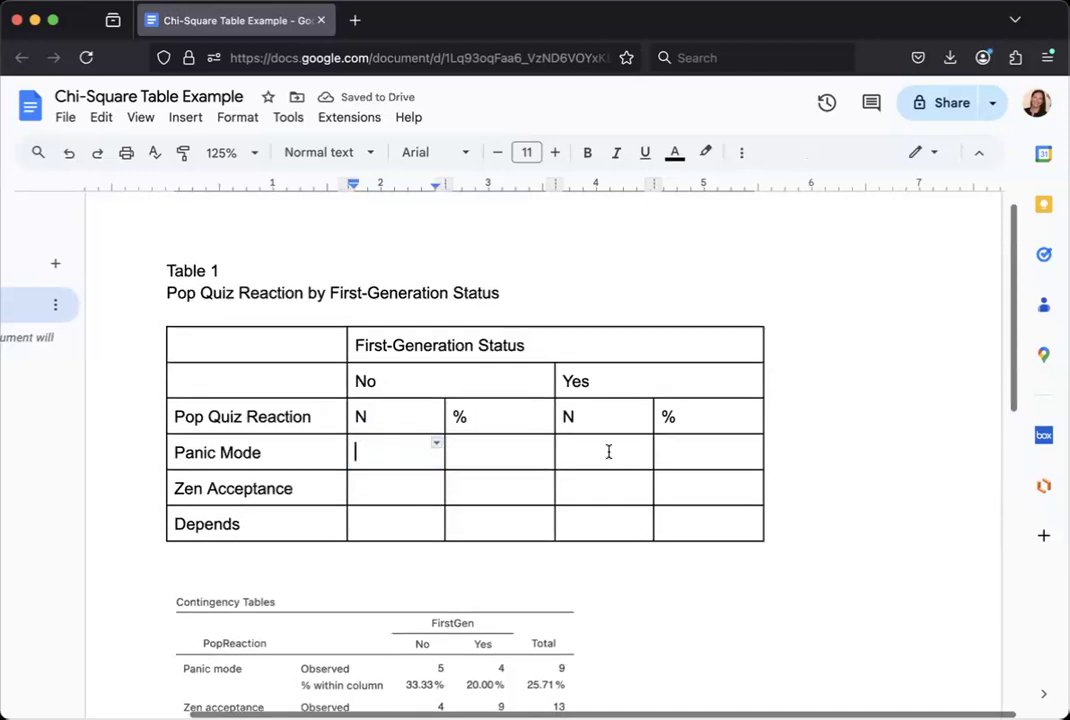
{"action": "scroll", "coordinate": [570, 510], "scroll_direction": "down", "scroll_amount": 2}
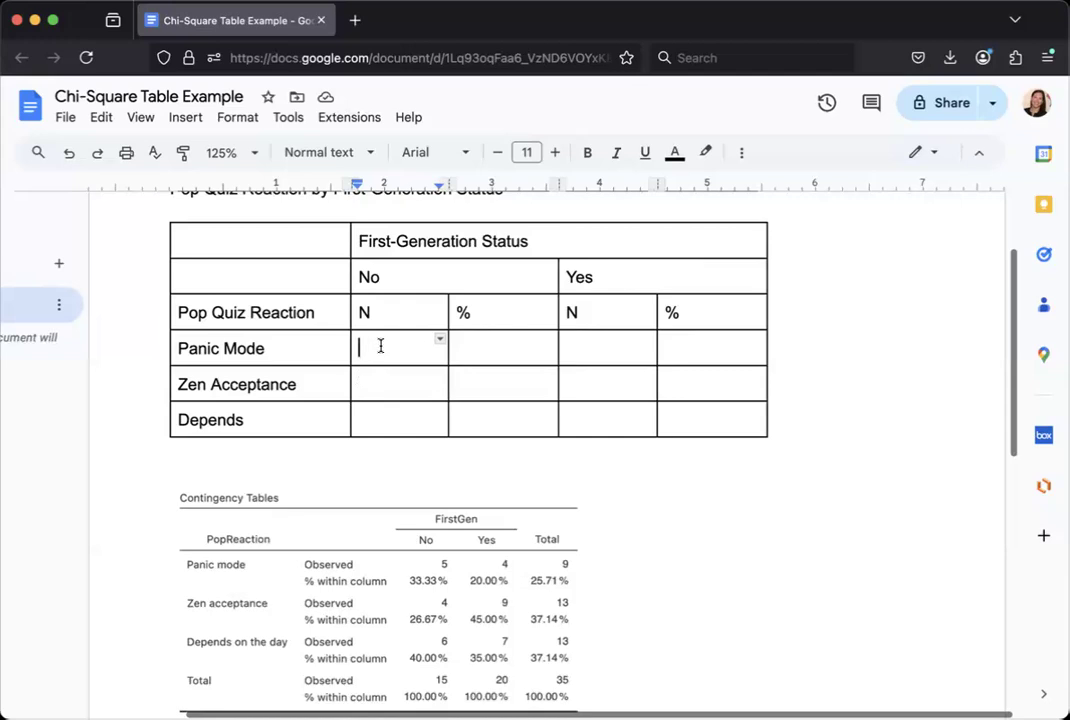
{"action": "type", "text": "5"}
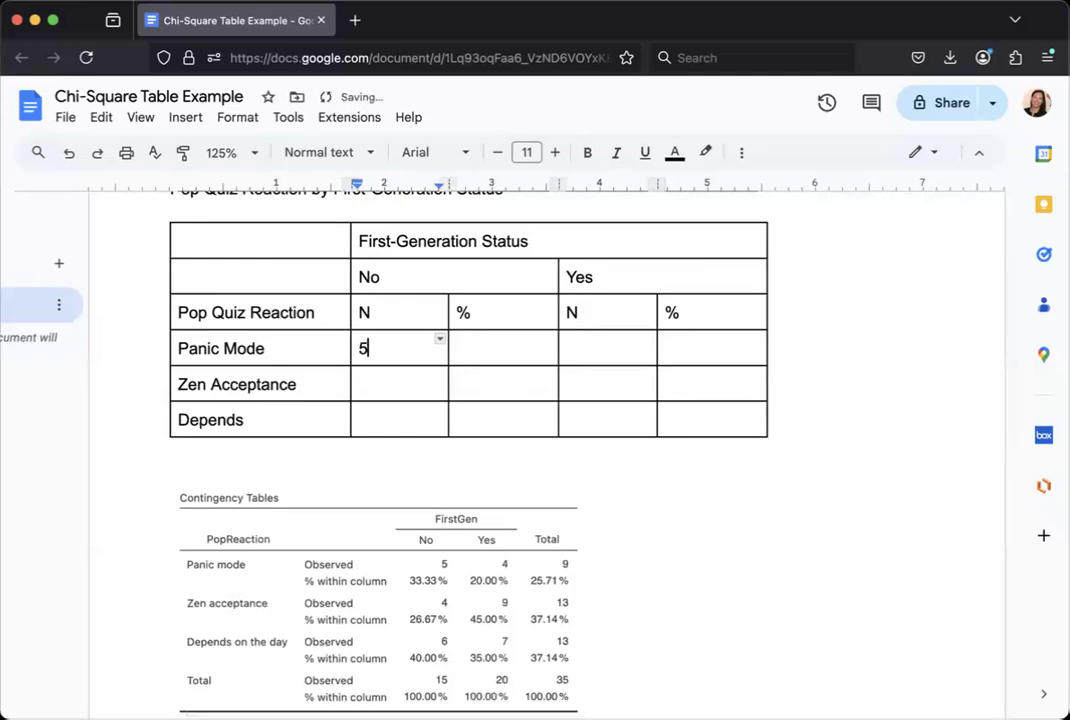
{"action": "key", "text": "Tab"}
{"action": "type", "text": "33.33%"}
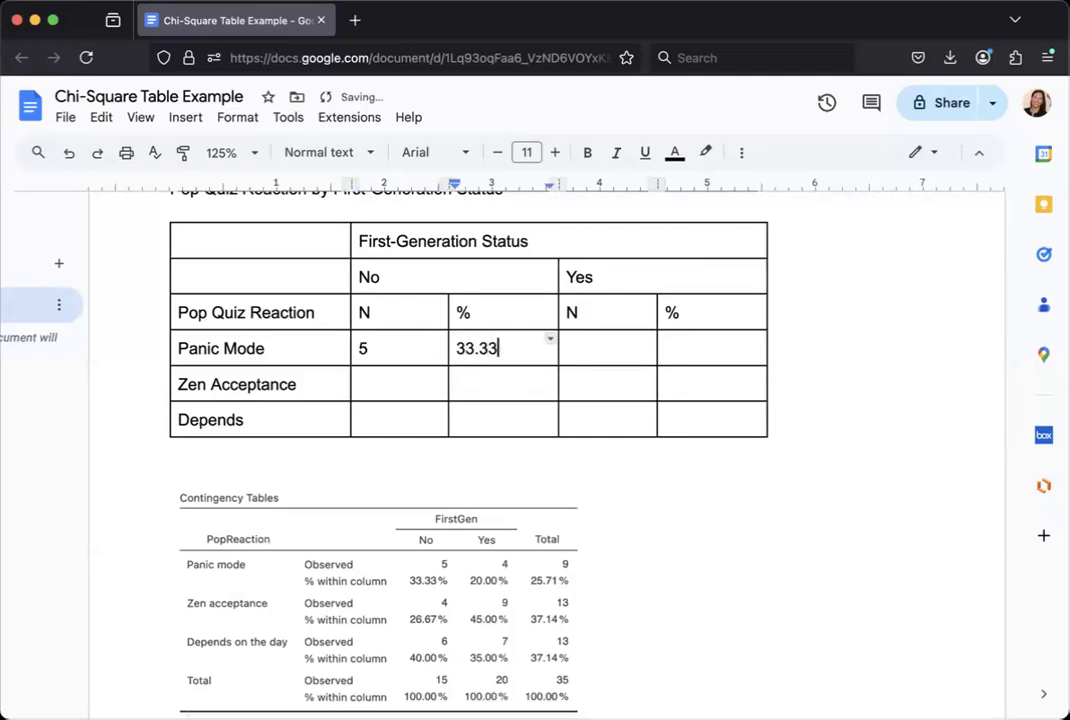
{"action": "left_click", "coordinate": [362, 384]}
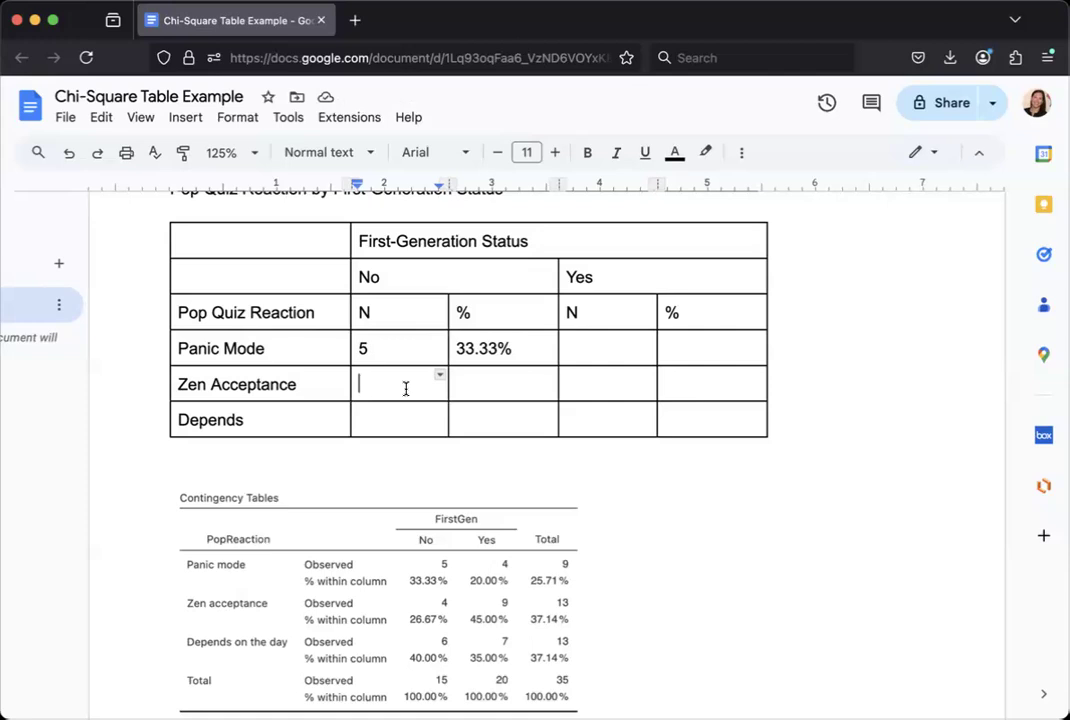
{"action": "type", "text": "4"}
{"action": "key", "text": "Tab"}
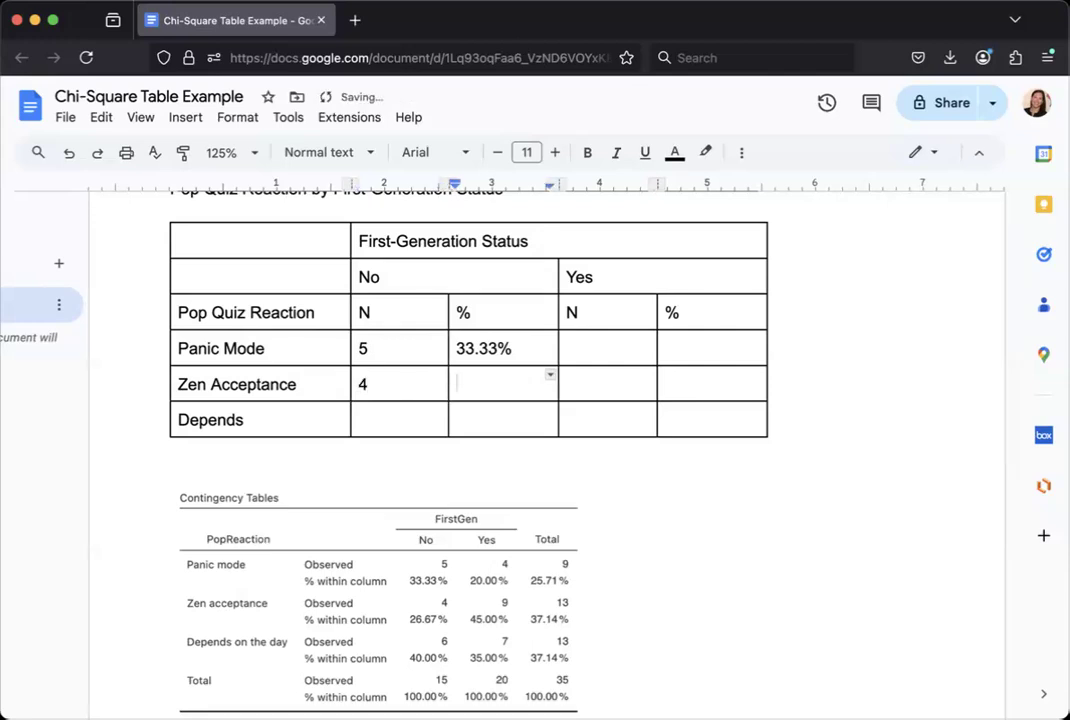
{"action": "type", "text": "26.67%"}
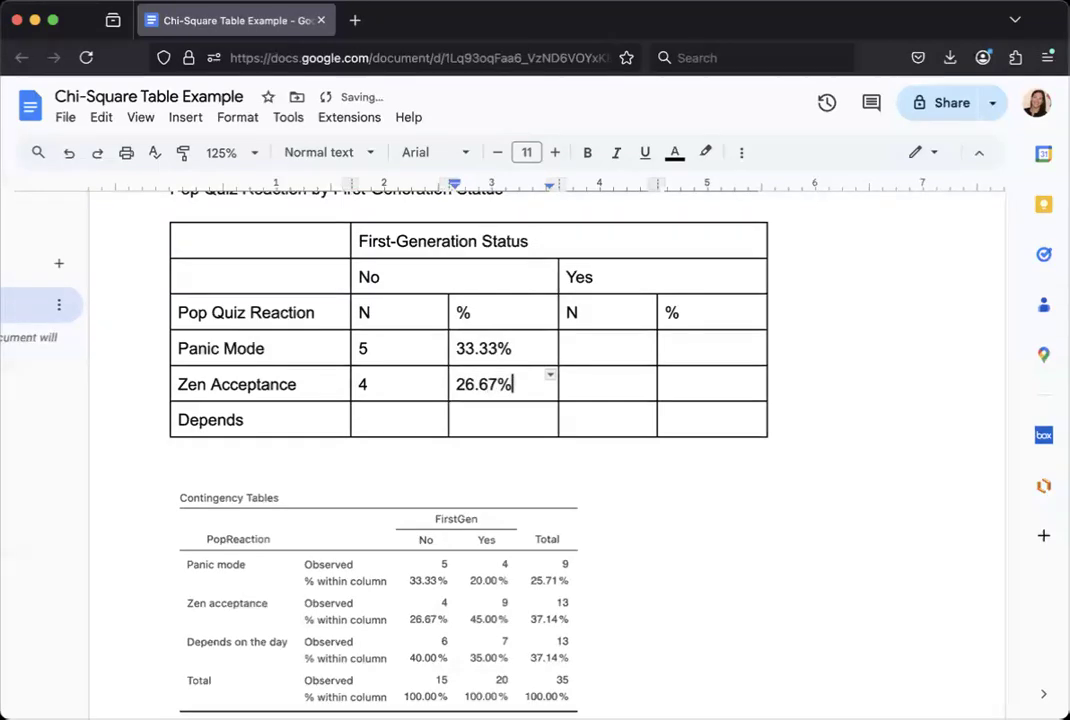
Enter 6 and 40.00% for Depends under No, adding a blank row below
{"action": "left_click", "coordinate": [384, 416]}
{"action": "type", "text": "6"}
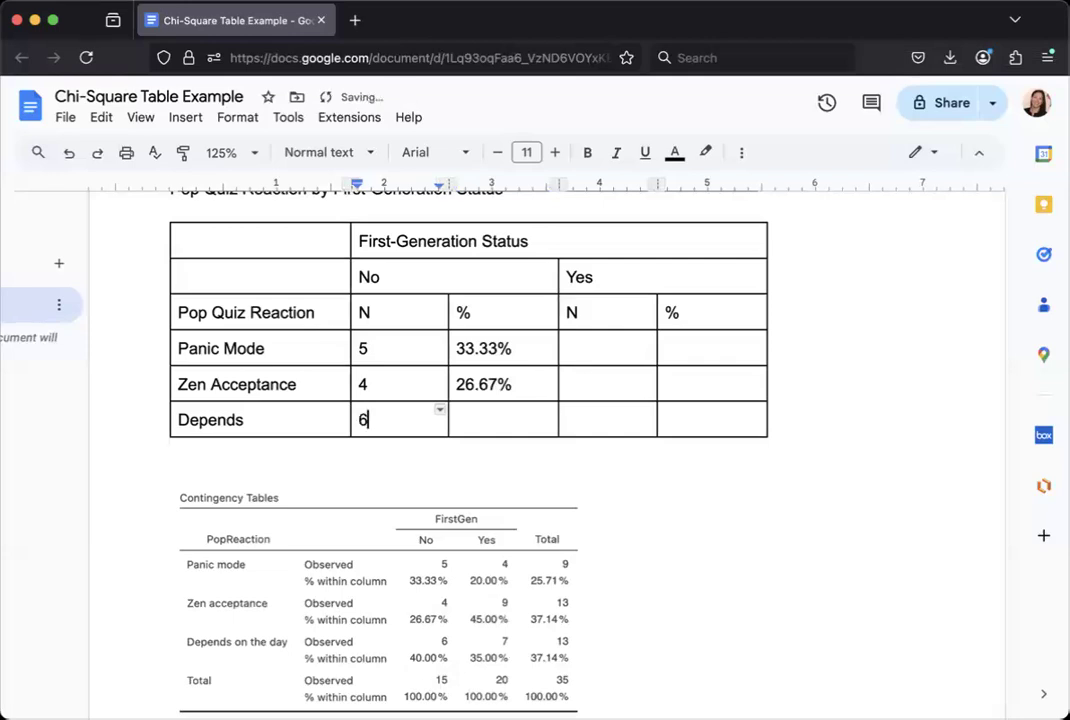
{"action": "left_click", "coordinate": [491, 419]}
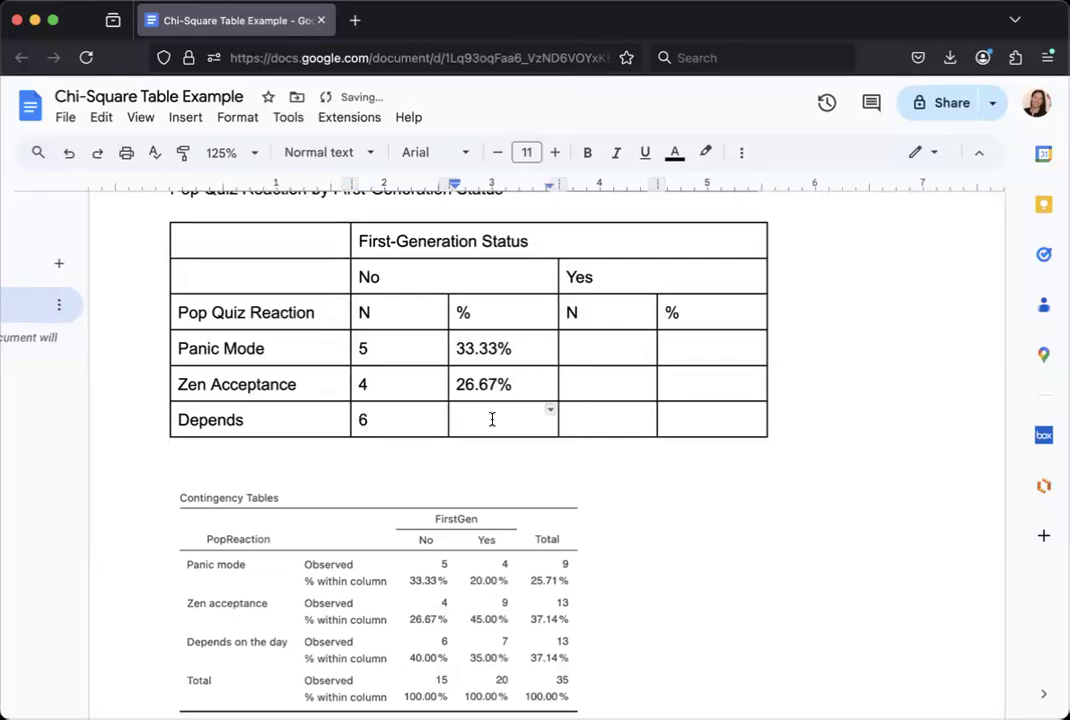
{"action": "type", "text": "40.00%"}
{"action": "key", "text": "Tab"}
{"action": "key", "text": "Tab"}
{"action": "key", "text": "Tab"}
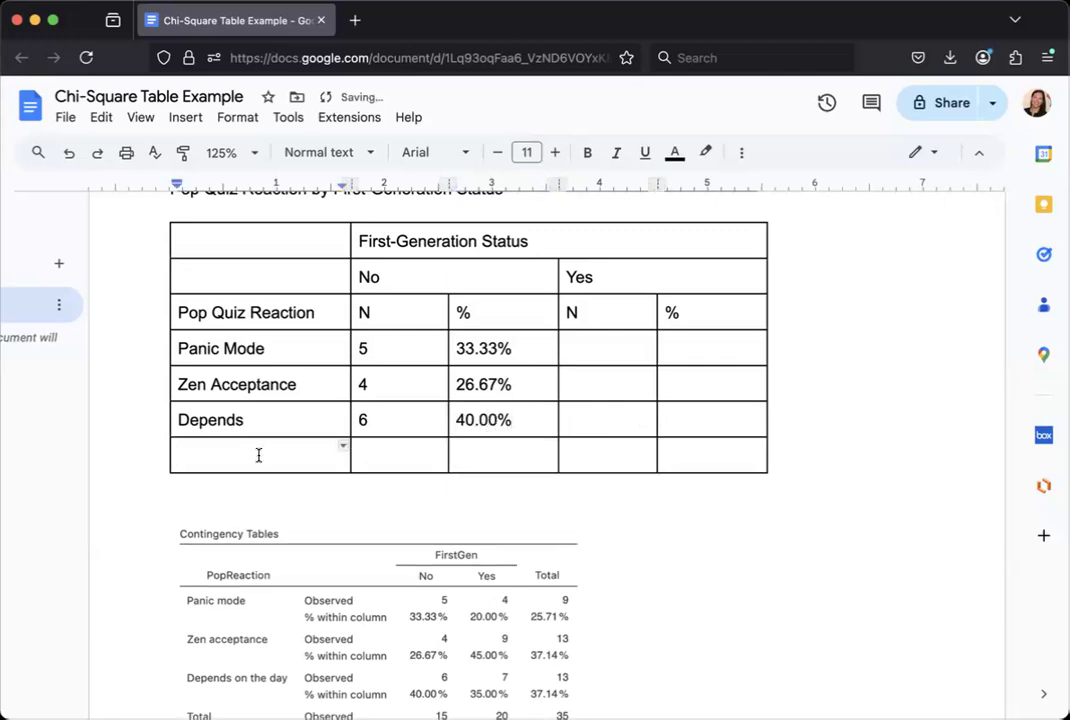
Fill the bottom row with 'Total', 15 and 100.00% under No
{"action": "type", "text": "Total"}
{"action": "key", "text": "Tab"}
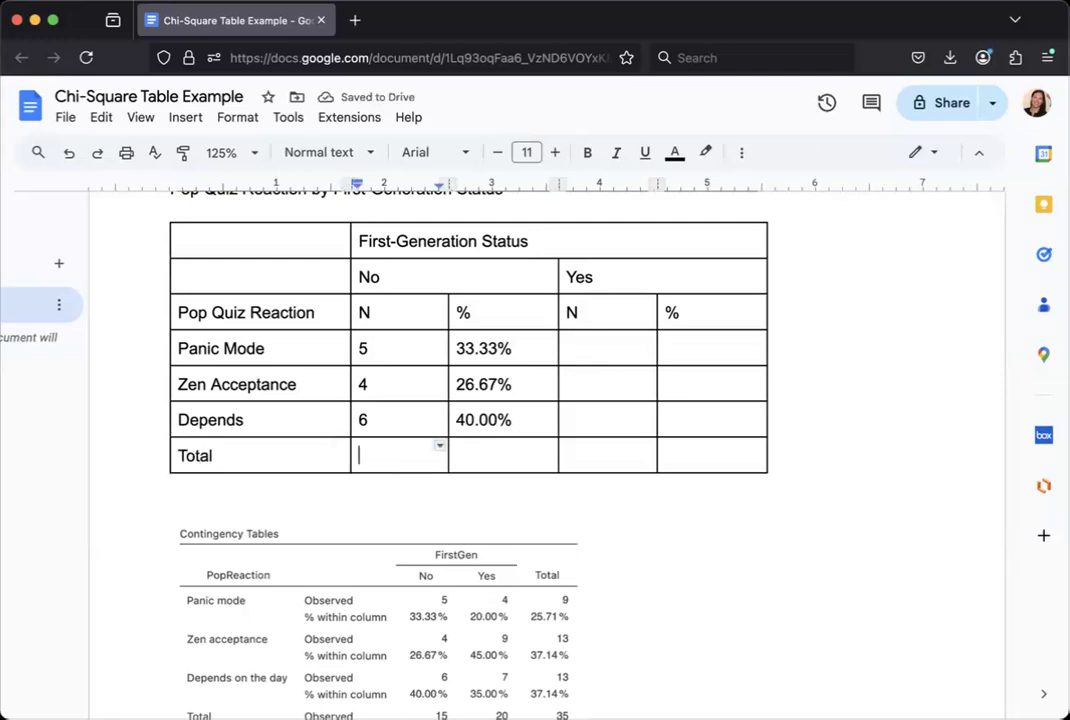
{"action": "type", "text": "15"}
{"action": "scroll", "coordinate": [363, 571], "scroll_direction": "down", "scroll_amount": 1}
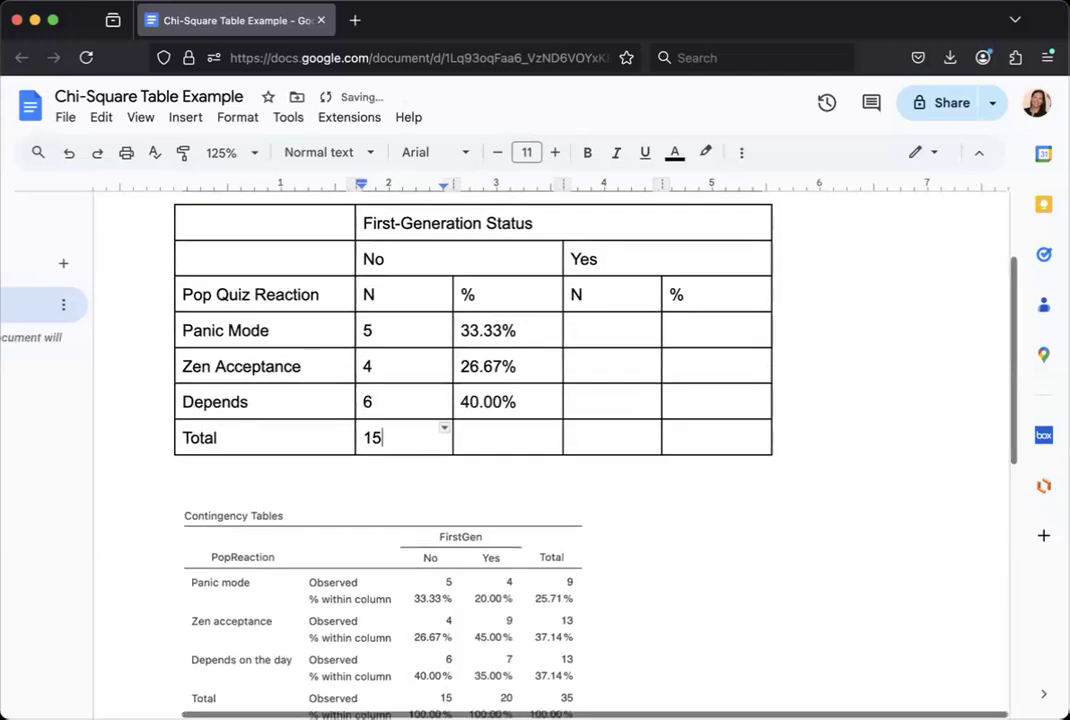
{"action": "left_click", "coordinate": [490, 435]}
{"action": "type", "text": "10"}
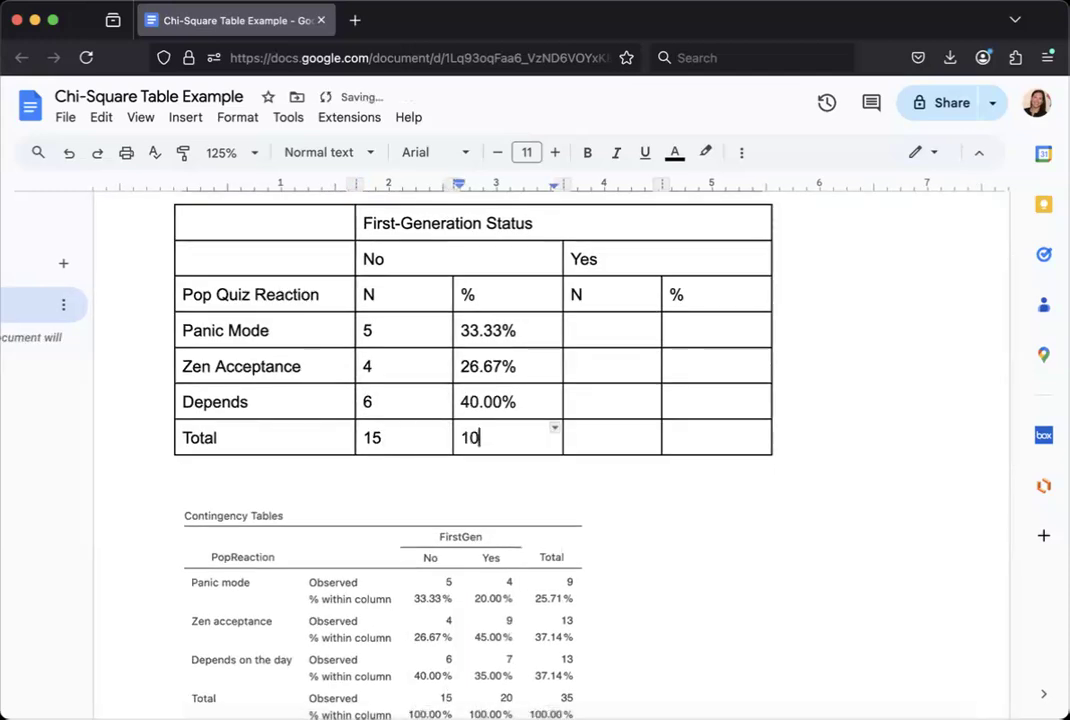
{"action": "type", "text": "0.00%"}
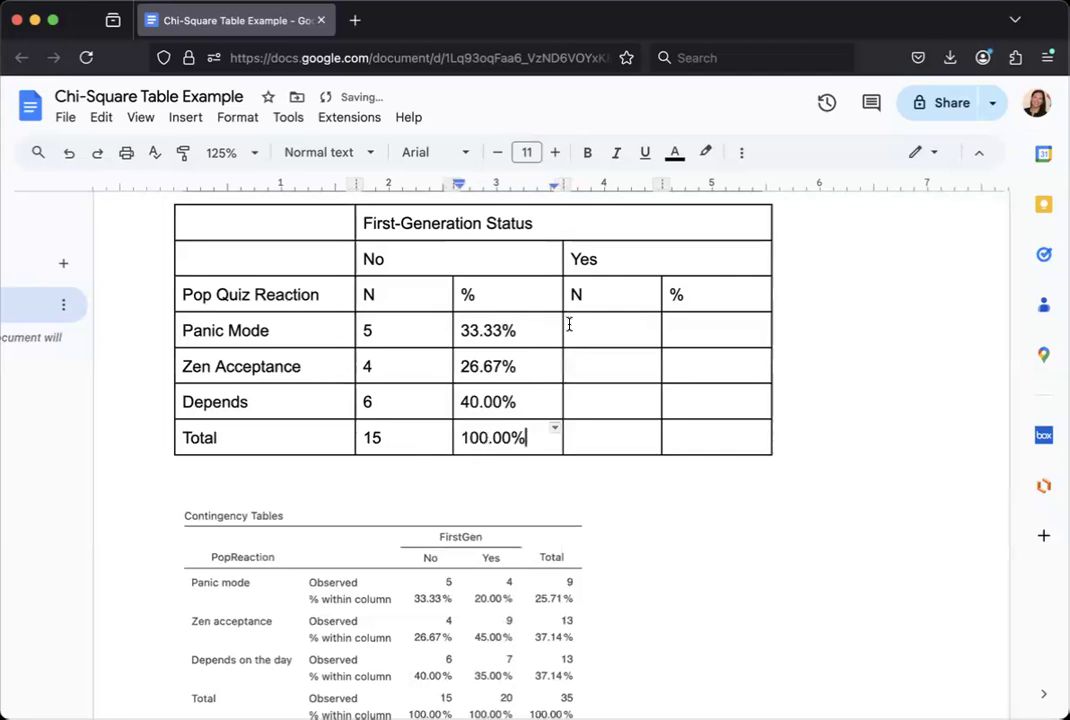
{"action": "left_click", "coordinate": [617, 320]}
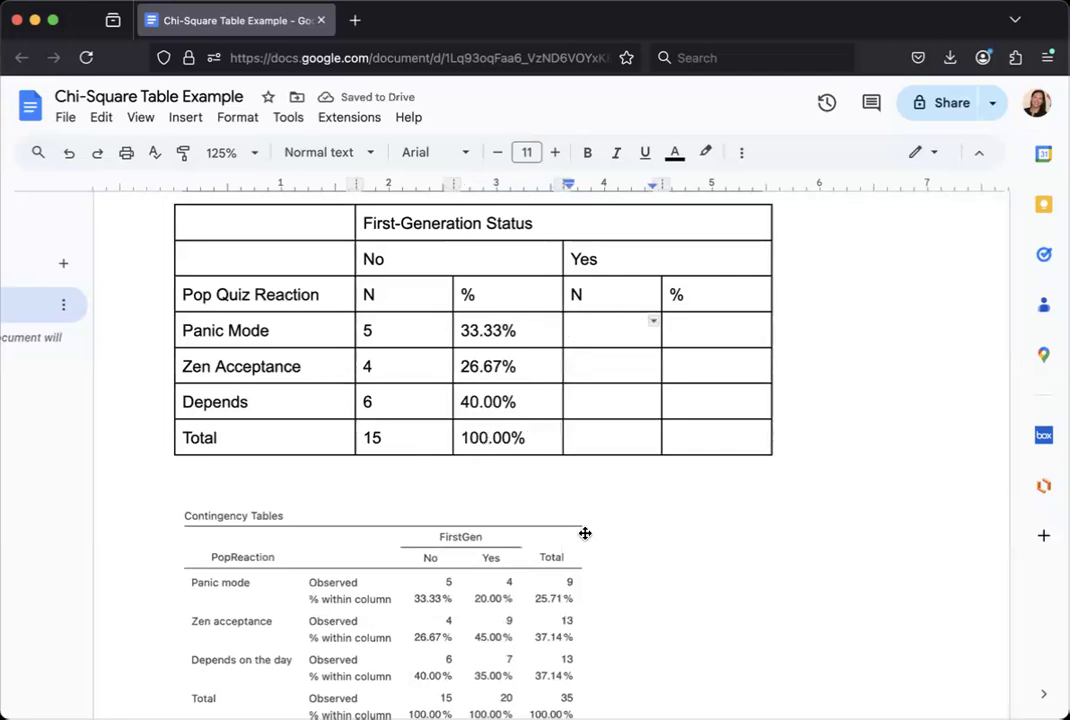
Enter Yes counts 4, 9, 7 and 20 down the N column
{"action": "scroll", "coordinate": [605, 300], "scroll_direction": "down", "scroll_amount": 1}
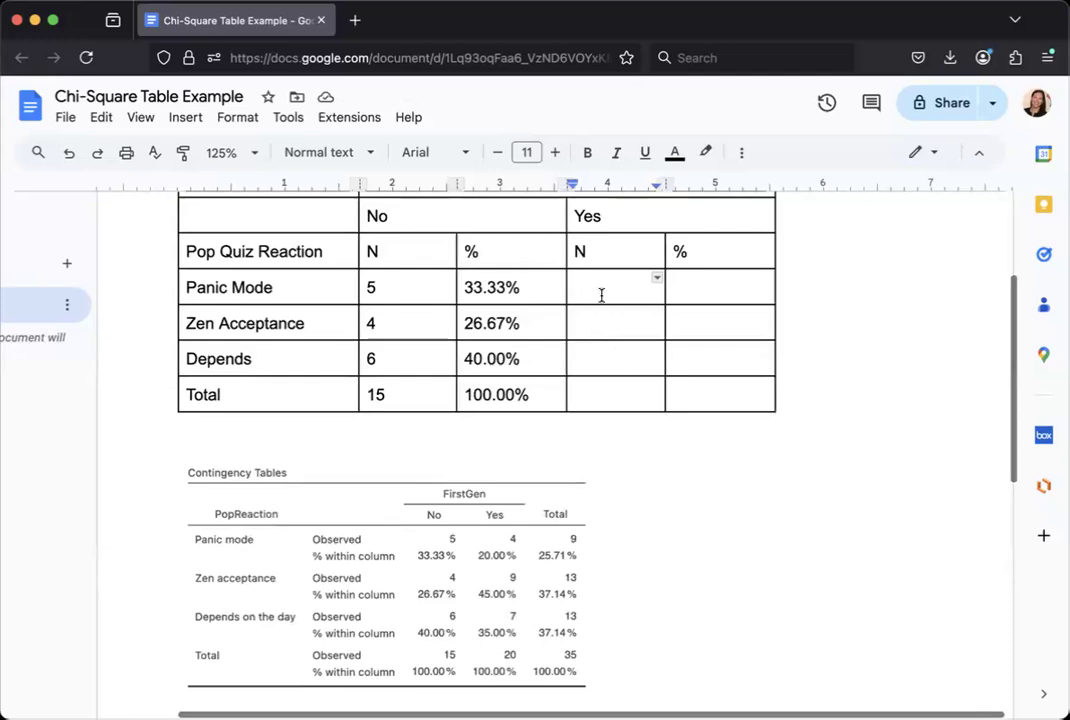
{"action": "type", "text": "4"}
{"action": "key", "text": "Down"}
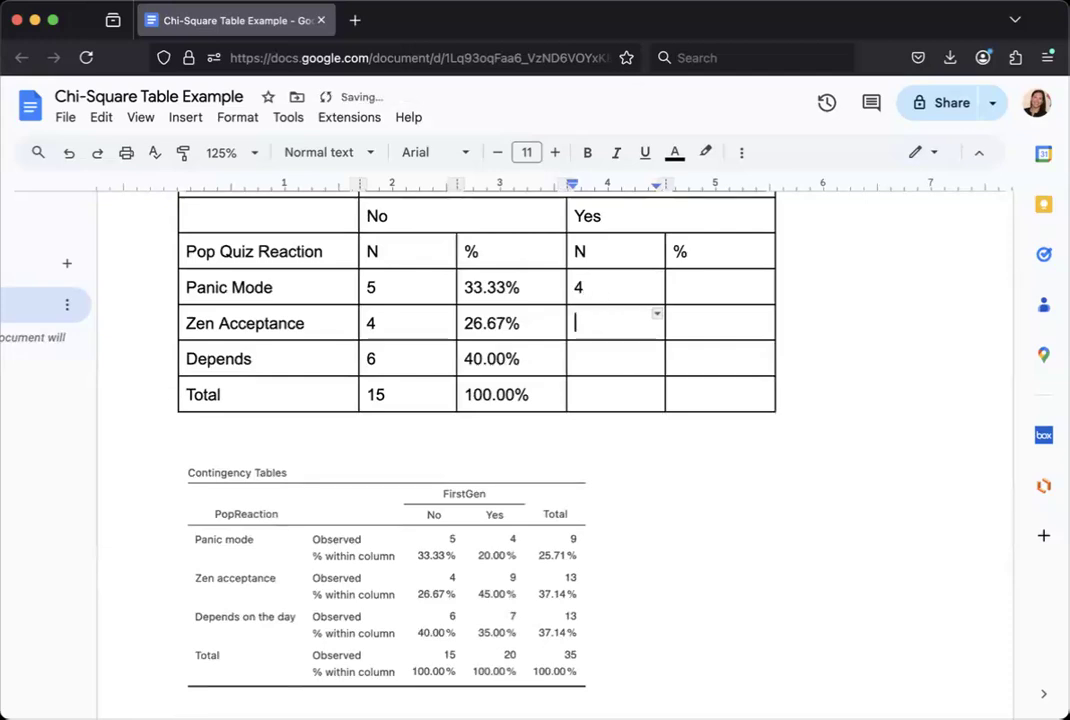
{"action": "type", "text": "9"}
{"action": "key", "text": "Down"}
{"action": "type", "text": "7"}
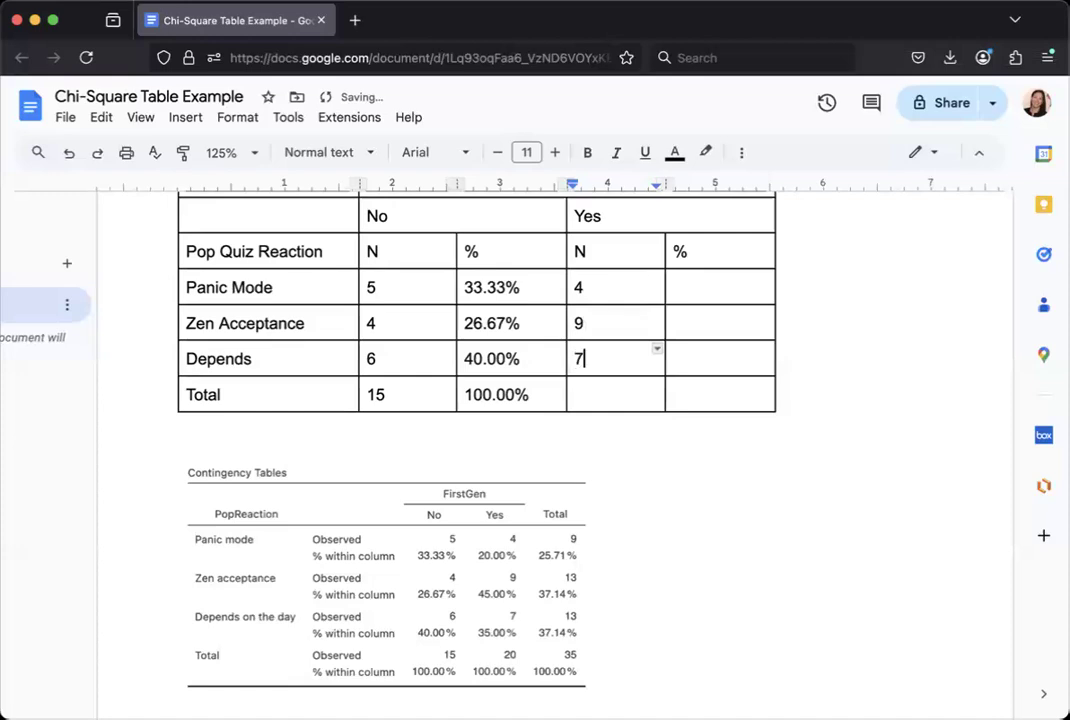
{"action": "key", "text": "Down"}
{"action": "type", "text": "20"}
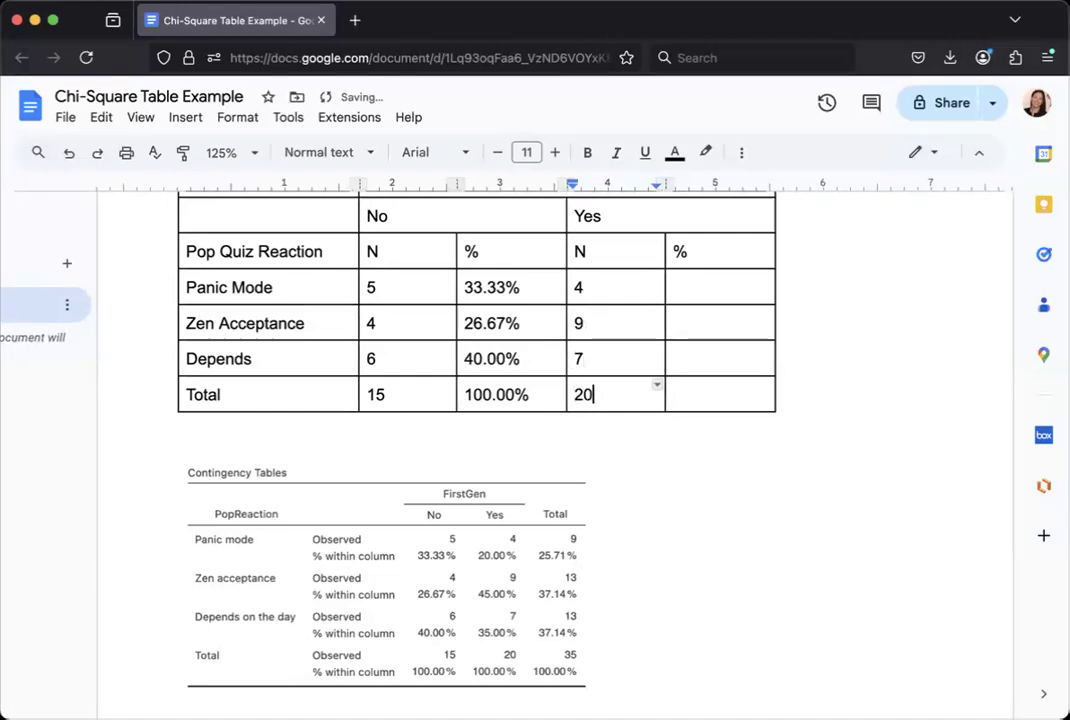
Enter Yes percentages 20.00%, 45.00%, 35.00% and 100.00% down the % column
{"action": "key", "text": "Tab"}
{"action": "key", "text": "Up"}
{"action": "key", "text": "Up"}
{"action": "key", "text": "Up"}
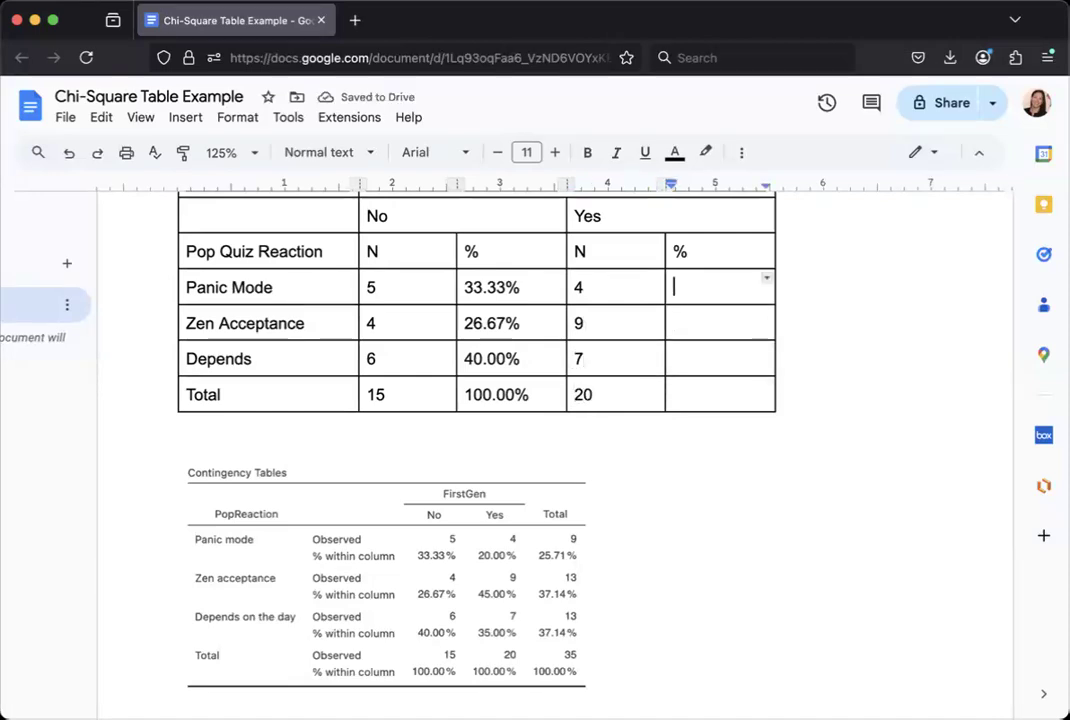
{"action": "type", "text": "20.000%"}
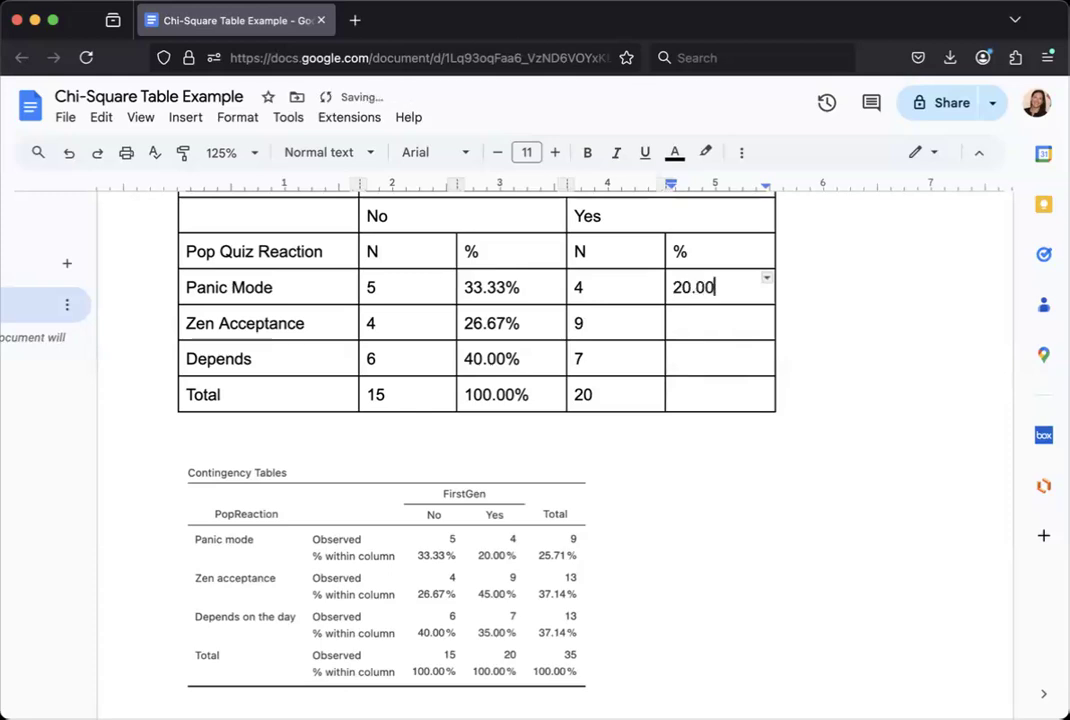
{"action": "key", "text": "BackSpace"}
{"action": "key", "text": "BackSpace"}
{"action": "type", "text": "%"}
{"action": "left_click", "coordinate": [676, 323]}
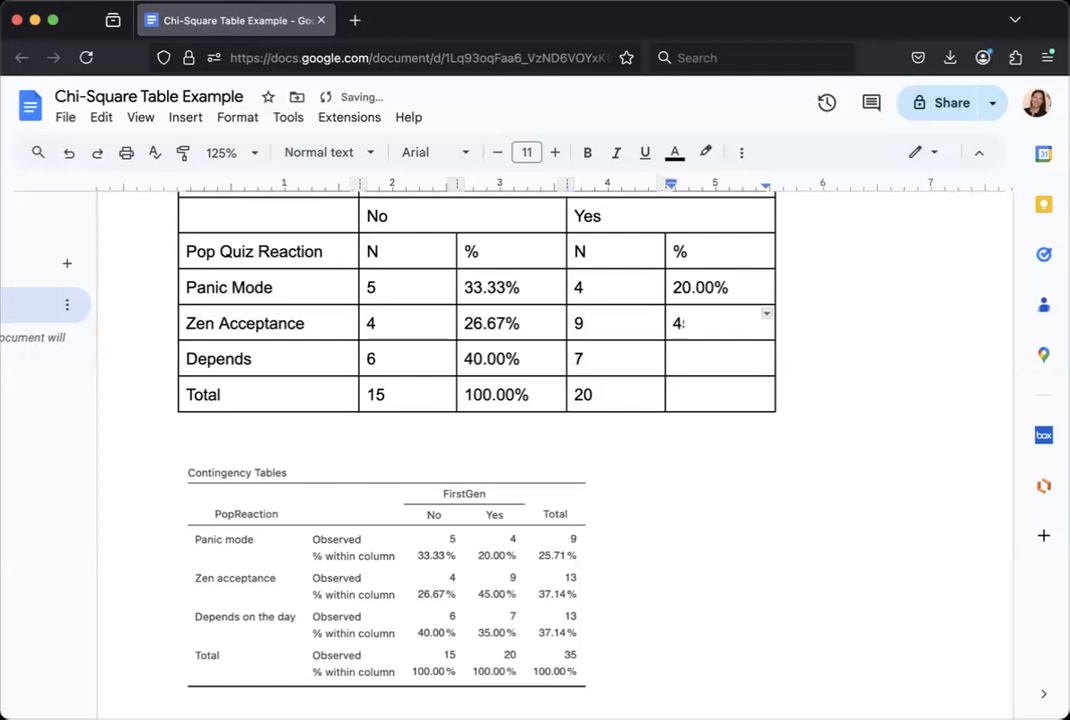
{"action": "type", "text": "45.00%"}
{"action": "left_click", "coordinate": [676, 358]}
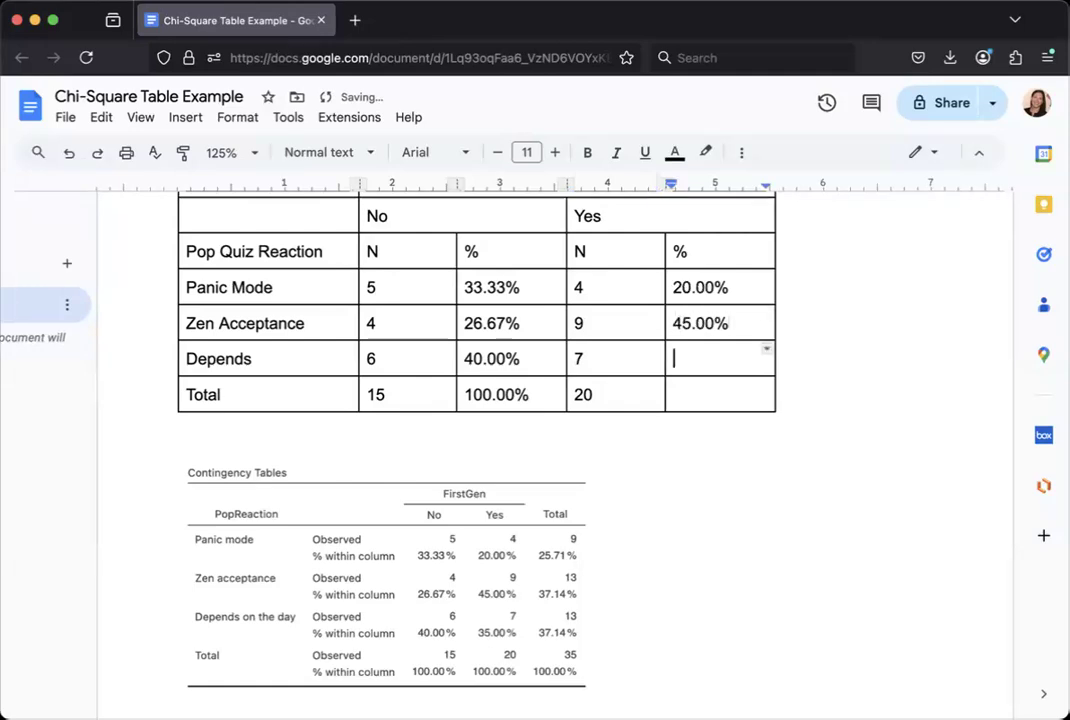
{"action": "type", "text": "35.00%"}
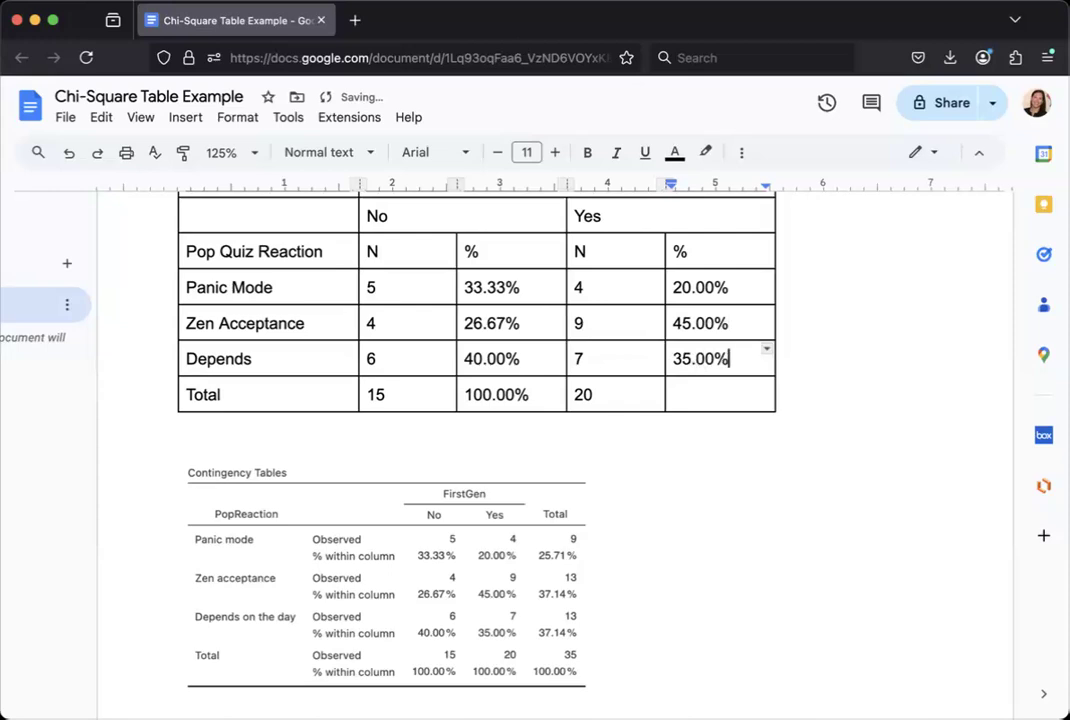
{"action": "left_click", "coordinate": [676, 394]}
{"action": "type", "text": "100.00"}
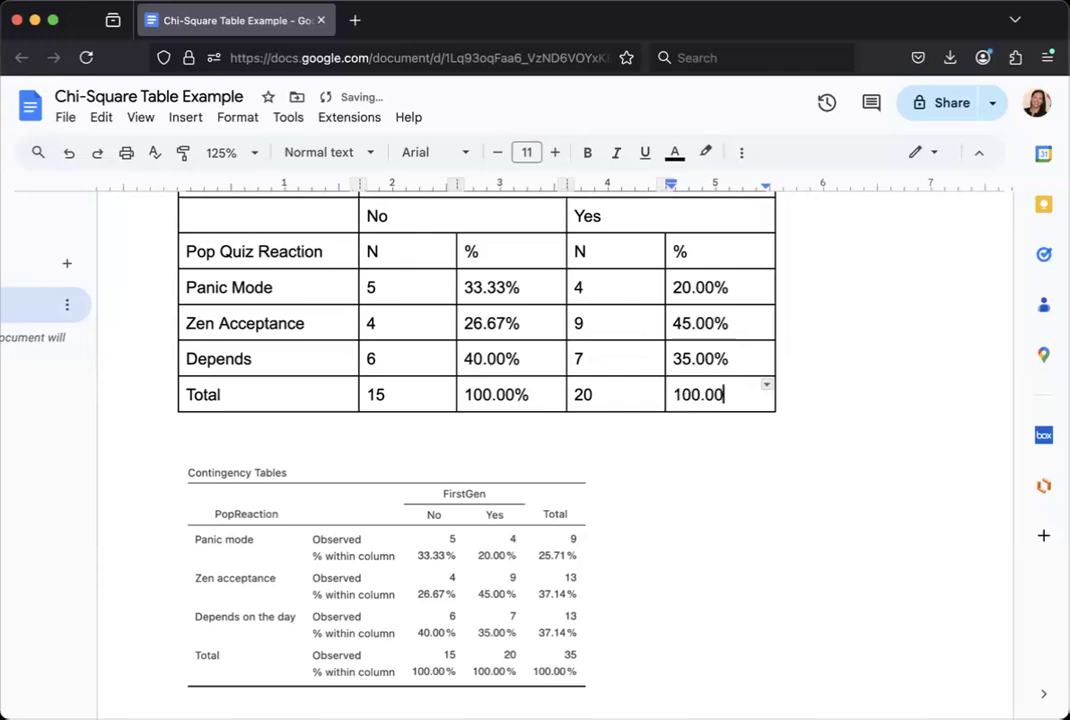
{"action": "type", "text": "%"}
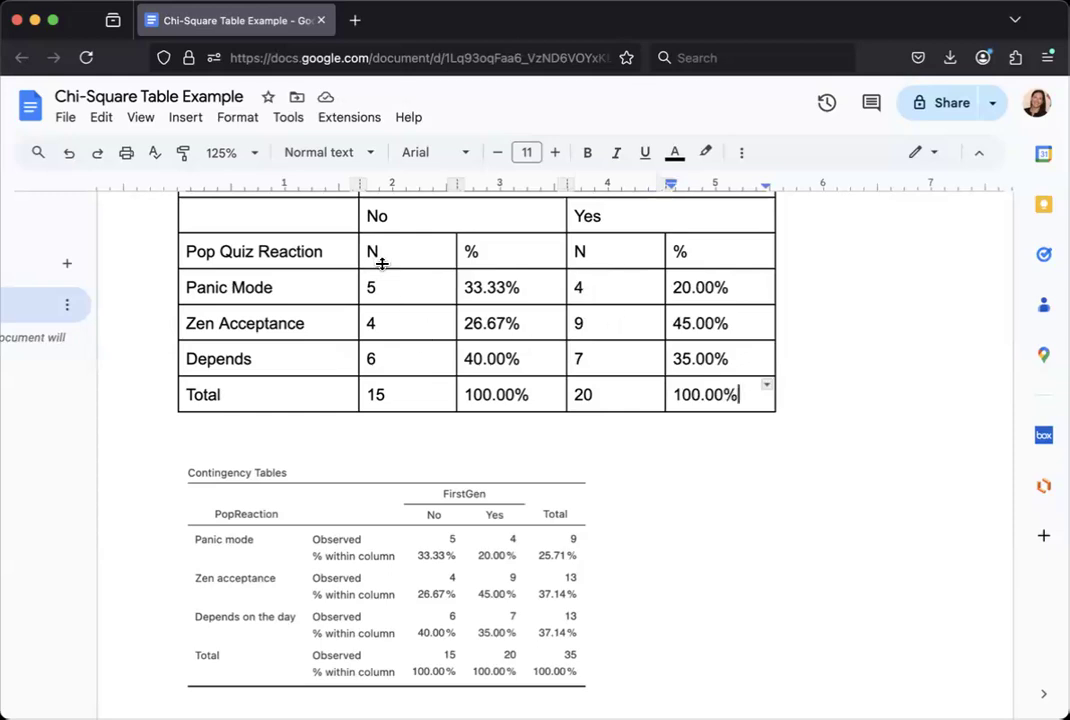
Center-align the four number columns of the table
{"action": "scroll", "coordinate": [382, 271], "scroll_direction": "up", "scroll_amount": 2}
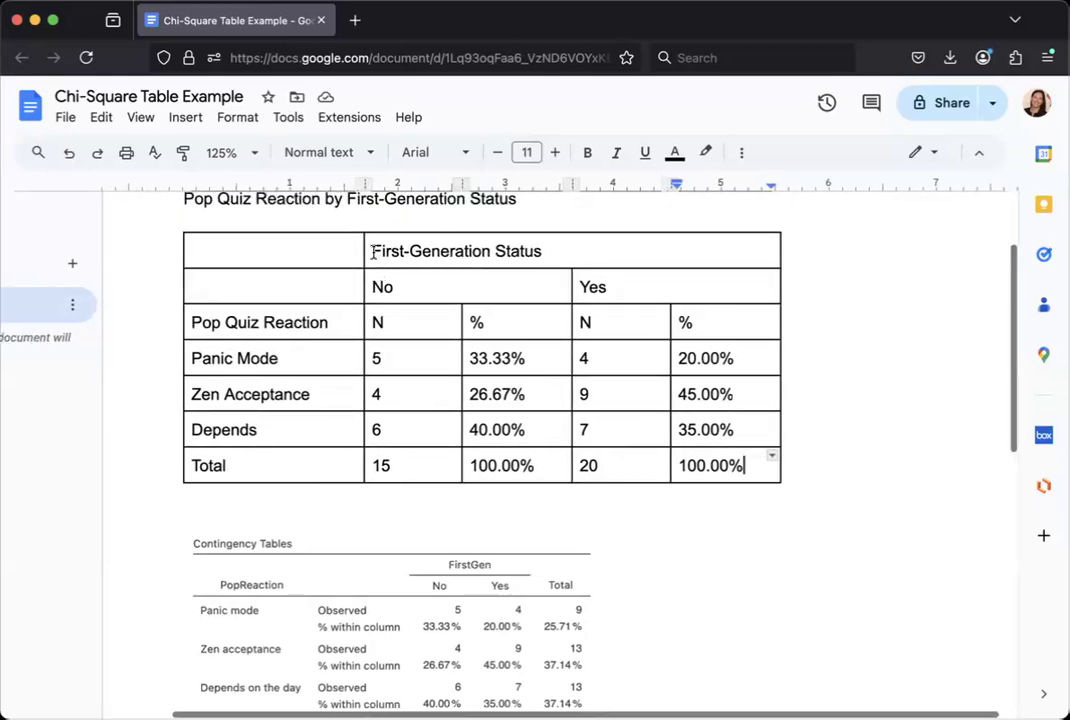
{"action": "left_click_drag", "start_coordinate": [373, 251], "coordinate": [714, 462]}
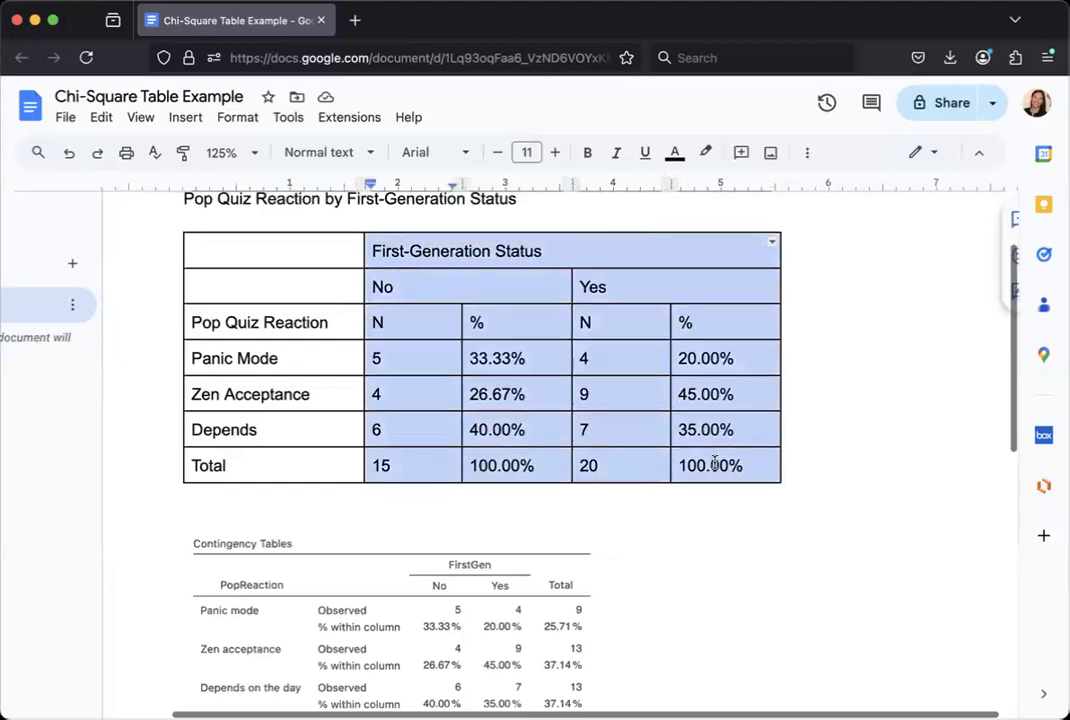
{"action": "left_click", "coordinate": [807, 153]}
{"action": "left_click", "coordinate": [321, 189]}
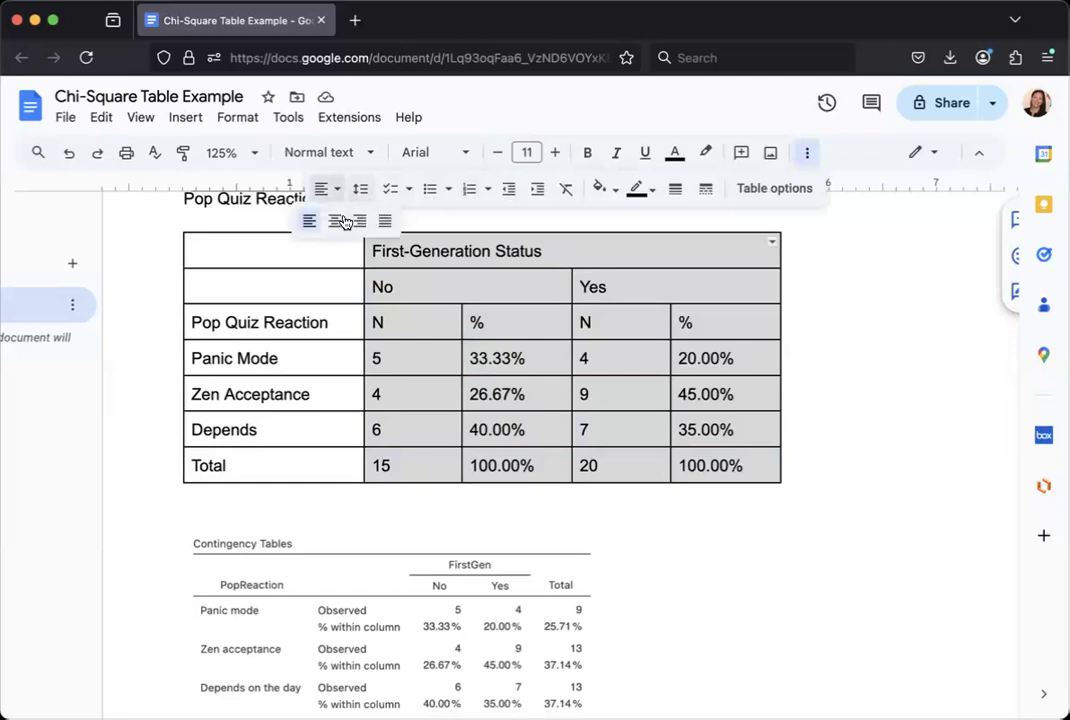
{"action": "left_click", "coordinate": [334, 220]}
Center-align the Pop Quiz Reaction heading cell
{"action": "left_click", "coordinate": [258, 320]}
{"action": "triple_click", "coordinate": [258, 320]}
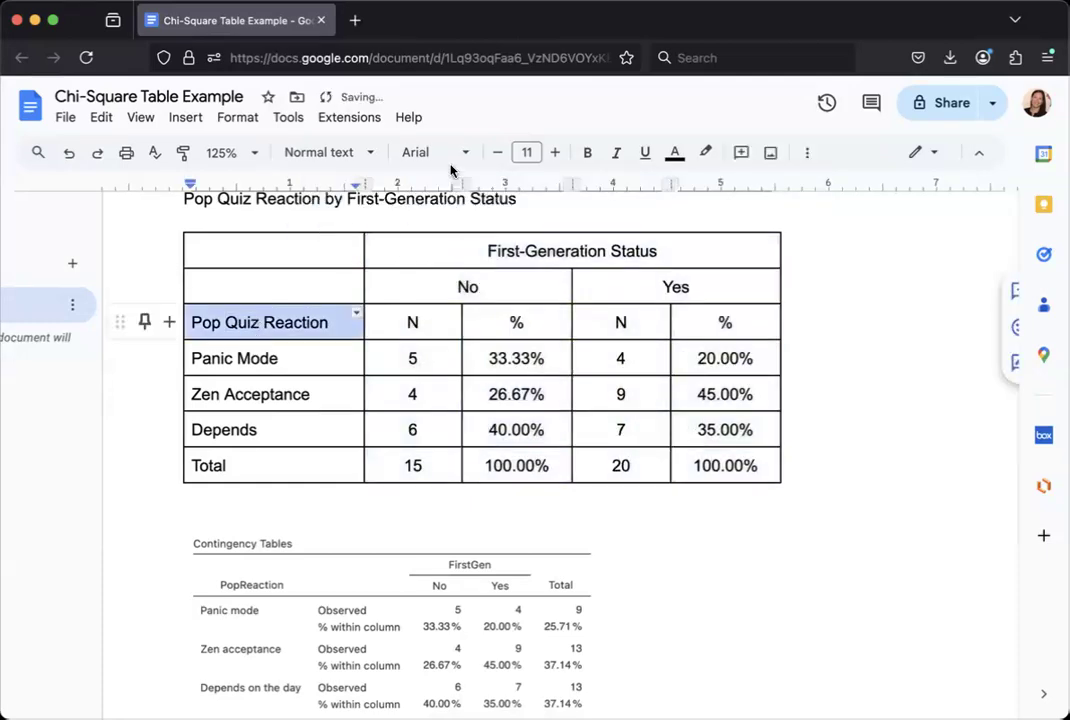
{"action": "left_click", "coordinate": [807, 153]}
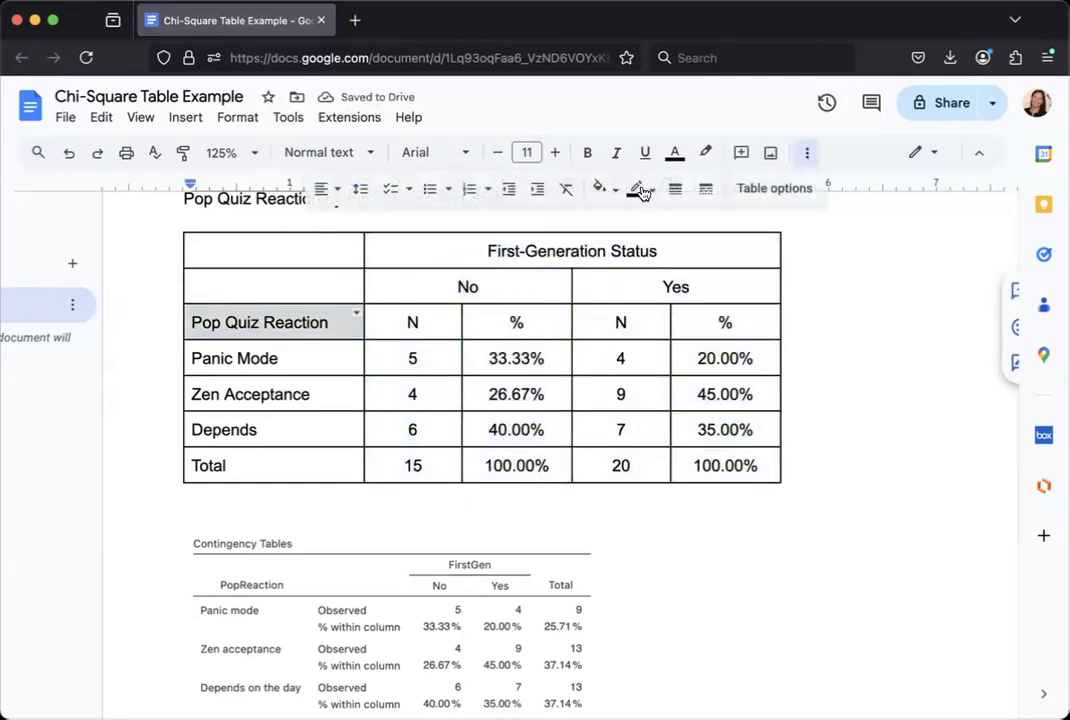
{"action": "left_click", "coordinate": [323, 189]}
{"action": "left_click", "coordinate": [336, 220]}
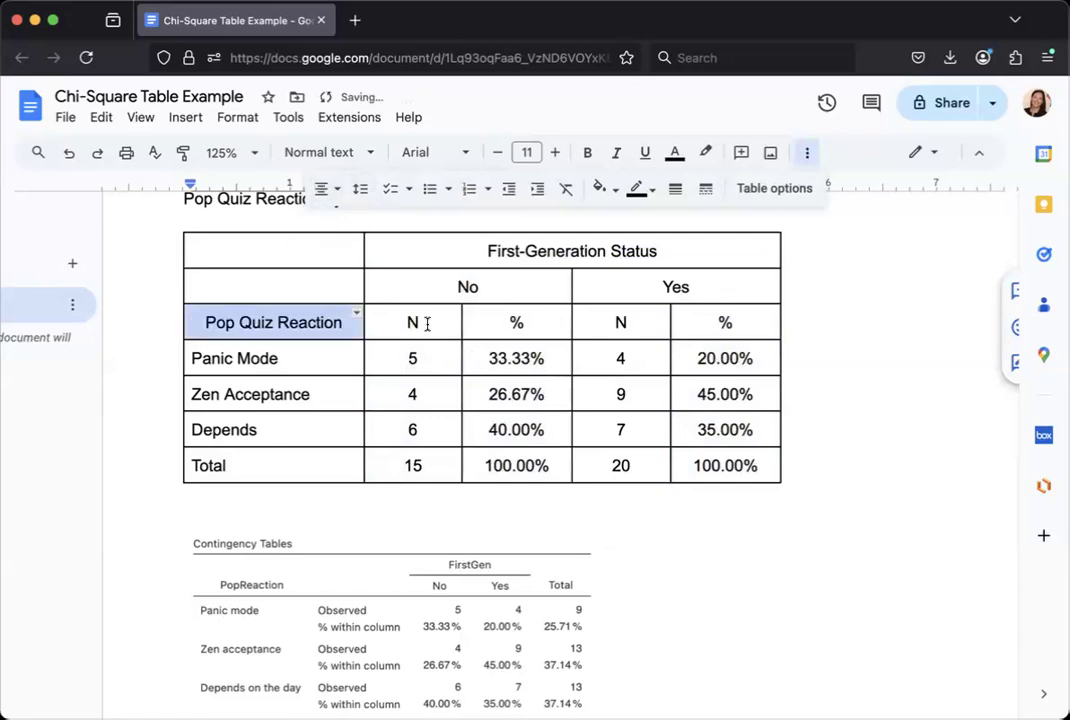
{"action": "left_click_drag", "start_coordinate": [423, 318], "coordinate": [732, 330]}
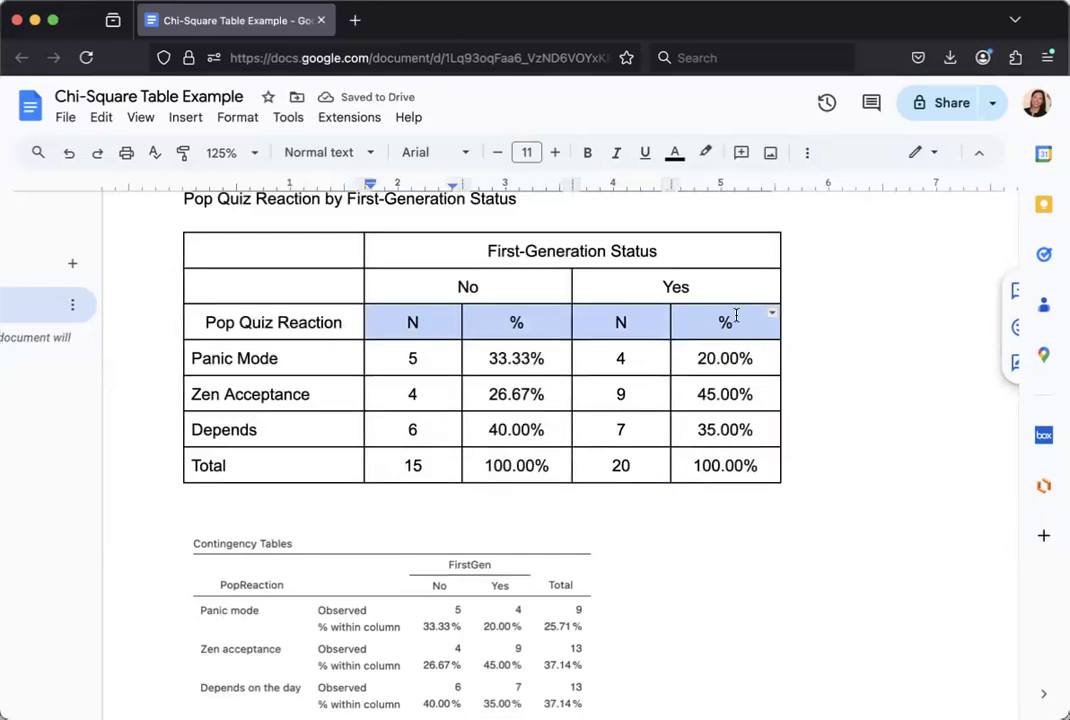
Italicize the N, %, N, % sub-column headings with Cmd+I
{"action": "key", "text": "super+i"}
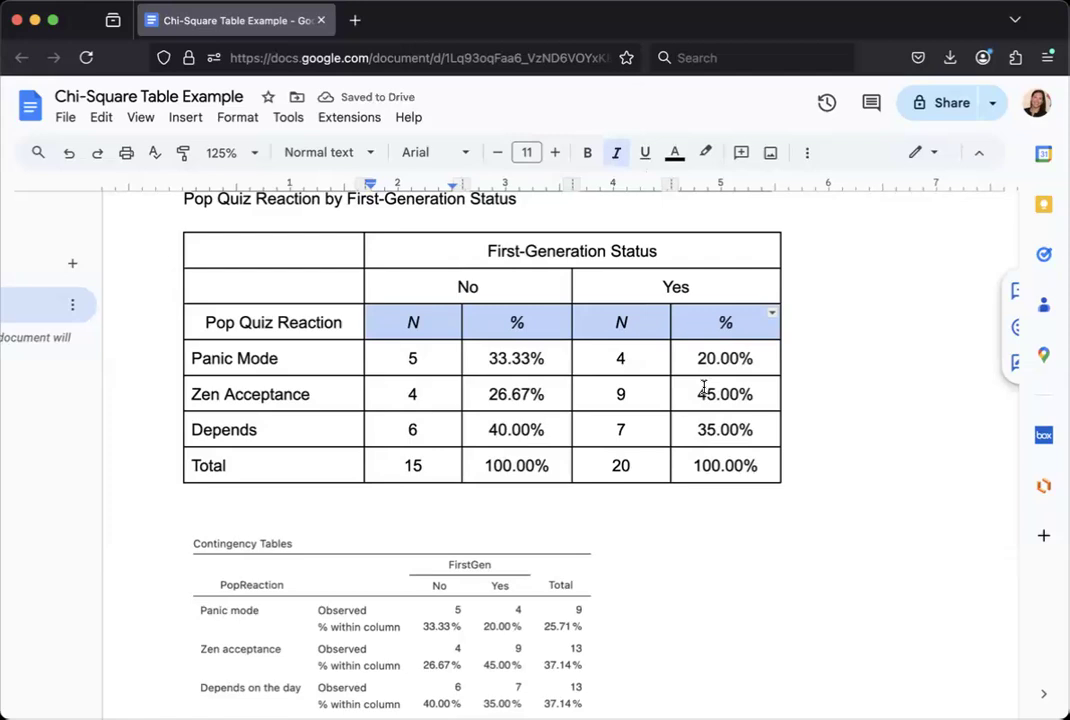
{"action": "left_click", "coordinate": [480, 465]}
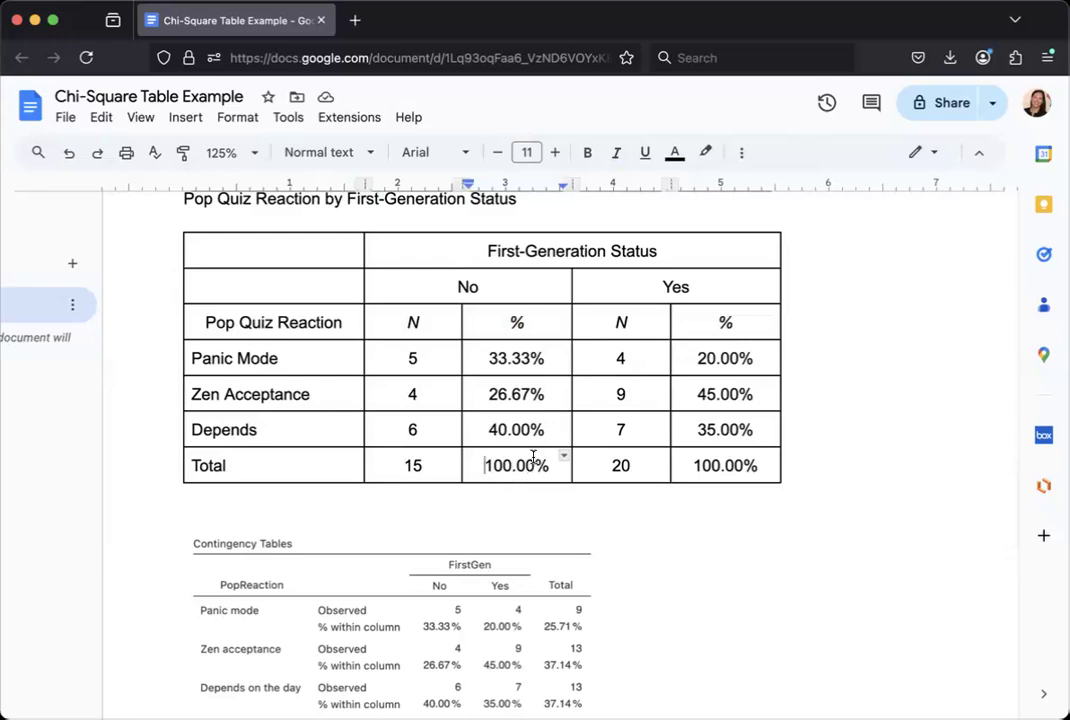
Add a leading space before the Yes values 20.00%, 45.00% and 35.00% to align them
{"action": "left_click", "coordinate": [487, 430]}
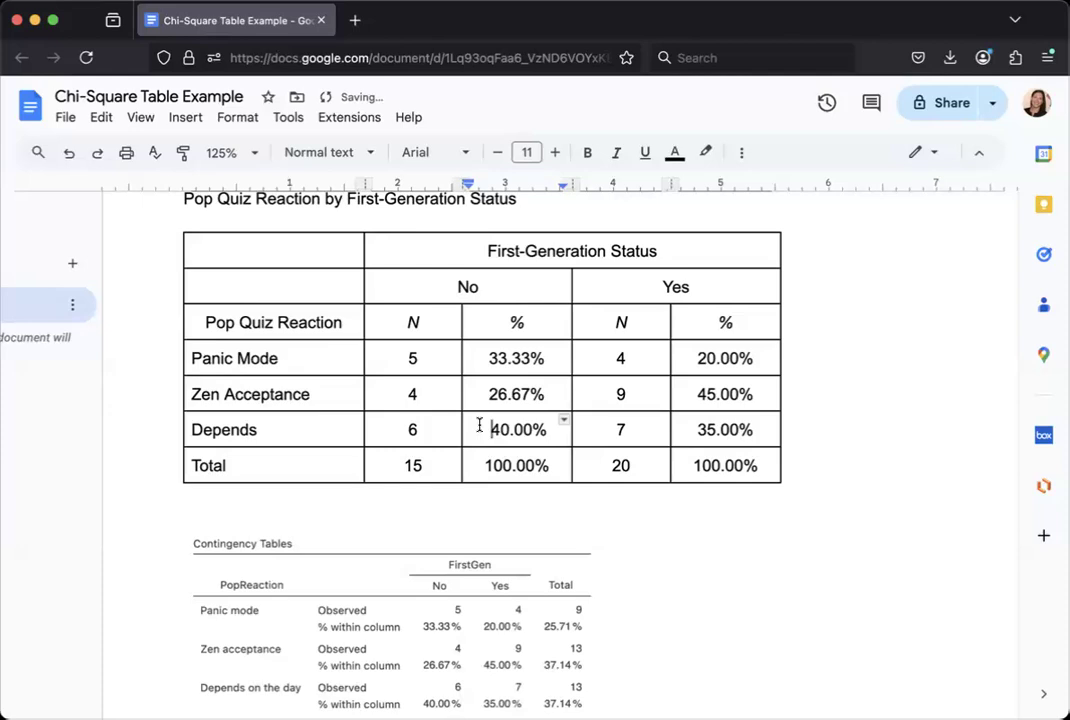
{"action": "left_click", "coordinate": [490, 394]}
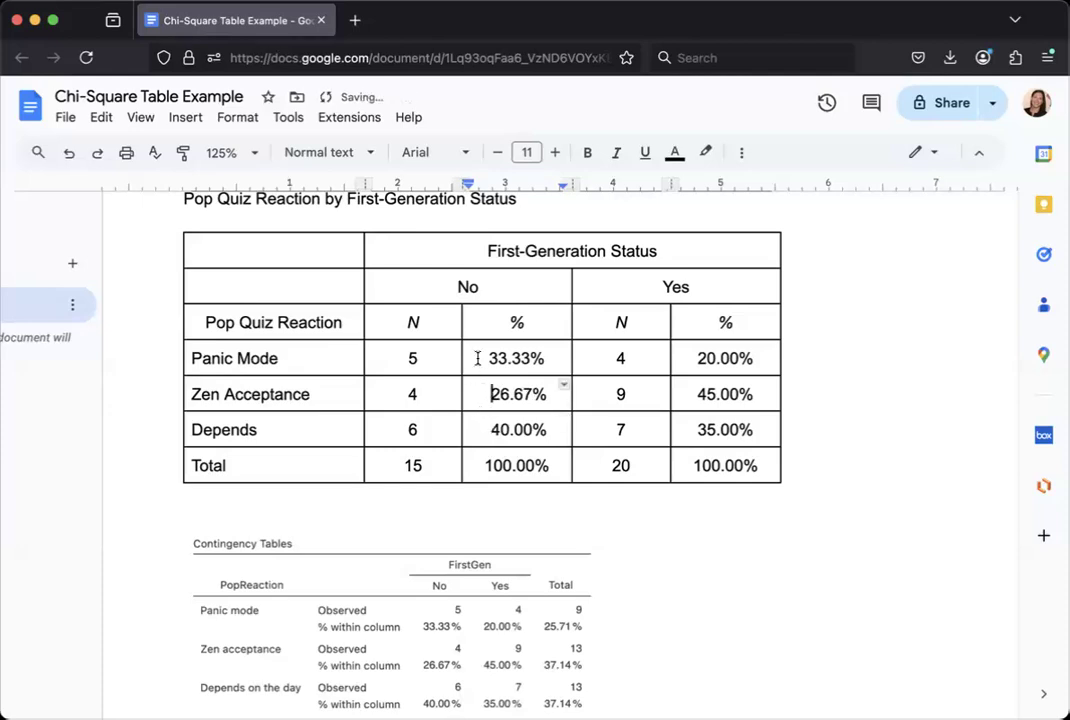
{"action": "left_click", "coordinate": [478, 358]}
{"action": "left_click", "coordinate": [692, 358]}
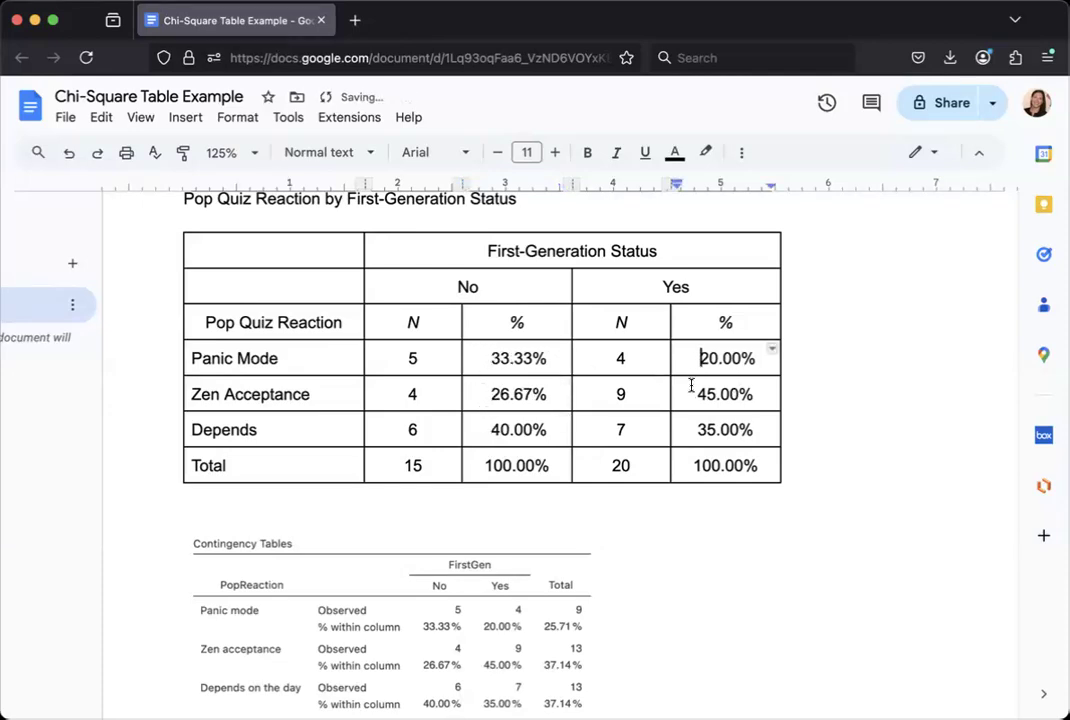
{"action": "left_click", "coordinate": [691, 394]}
{"action": "left_click", "coordinate": [695, 430]}
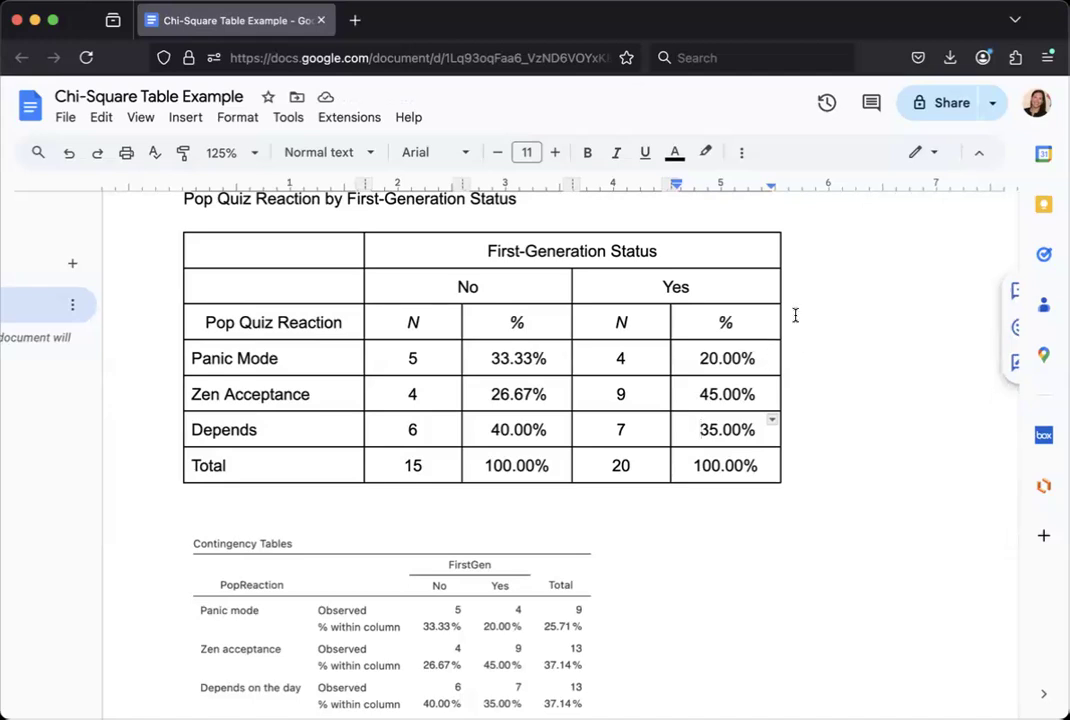
{"action": "scroll", "coordinate": [802, 375], "scroll_direction": "up", "scroll_amount": 1}
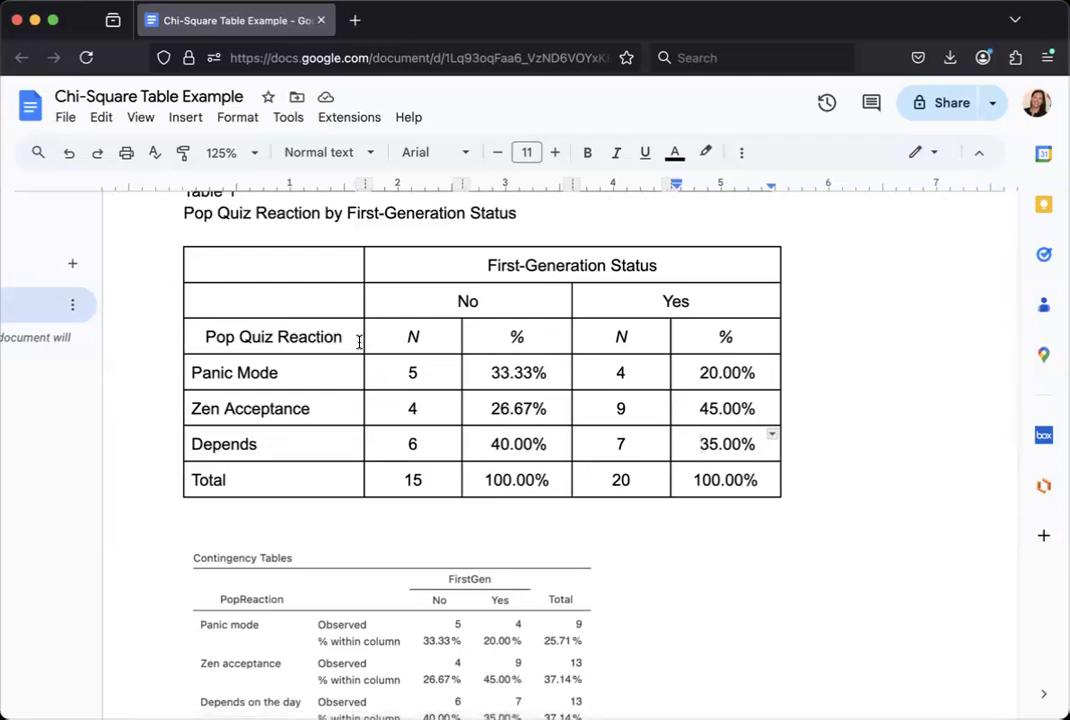
Delete the blank line between the title and the table
{"action": "scroll", "coordinate": [253, 321], "scroll_direction": "up", "scroll_amount": 2}
{"action": "left_click", "coordinate": [420, 313]}
{"action": "key", "text": "BackSpace"}
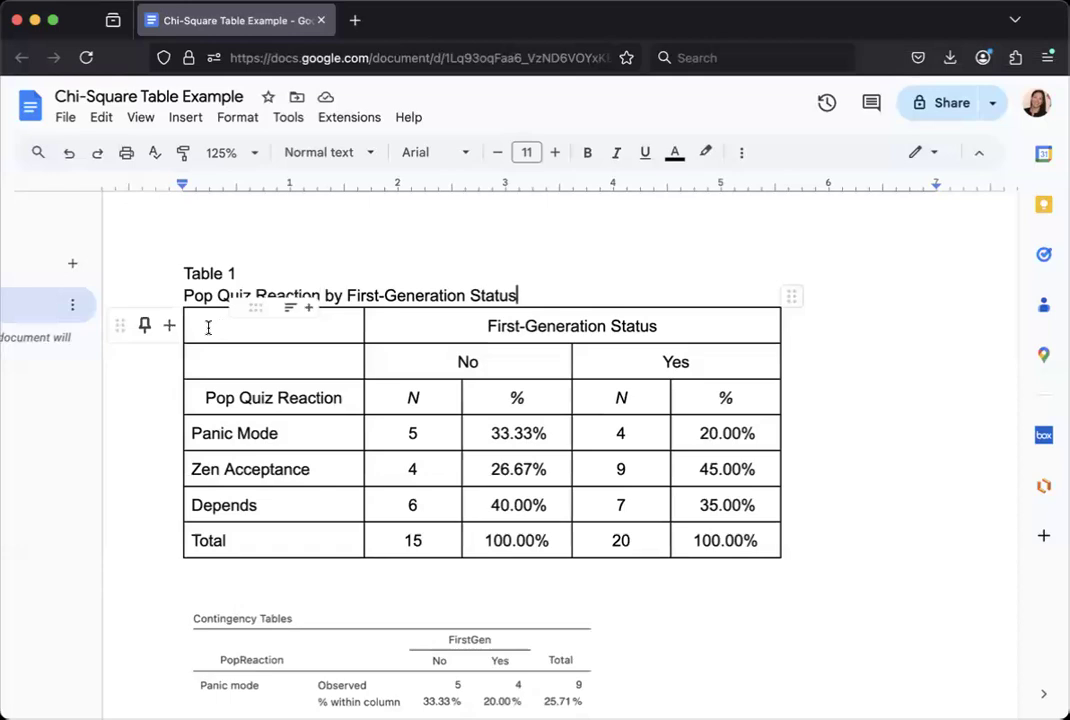
Apply all borders to the whole table and set their colour to white
{"action": "left_click_drag", "start_coordinate": [260, 331], "coordinate": [698, 548]}
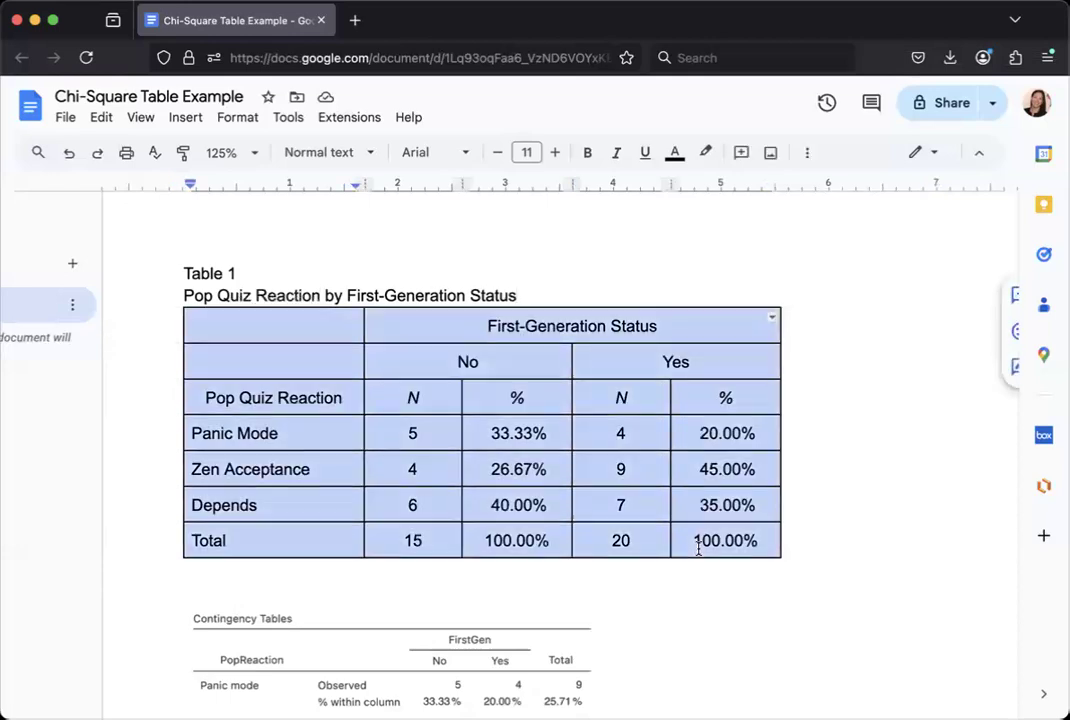
{"action": "left_click", "coordinate": [772, 320]}
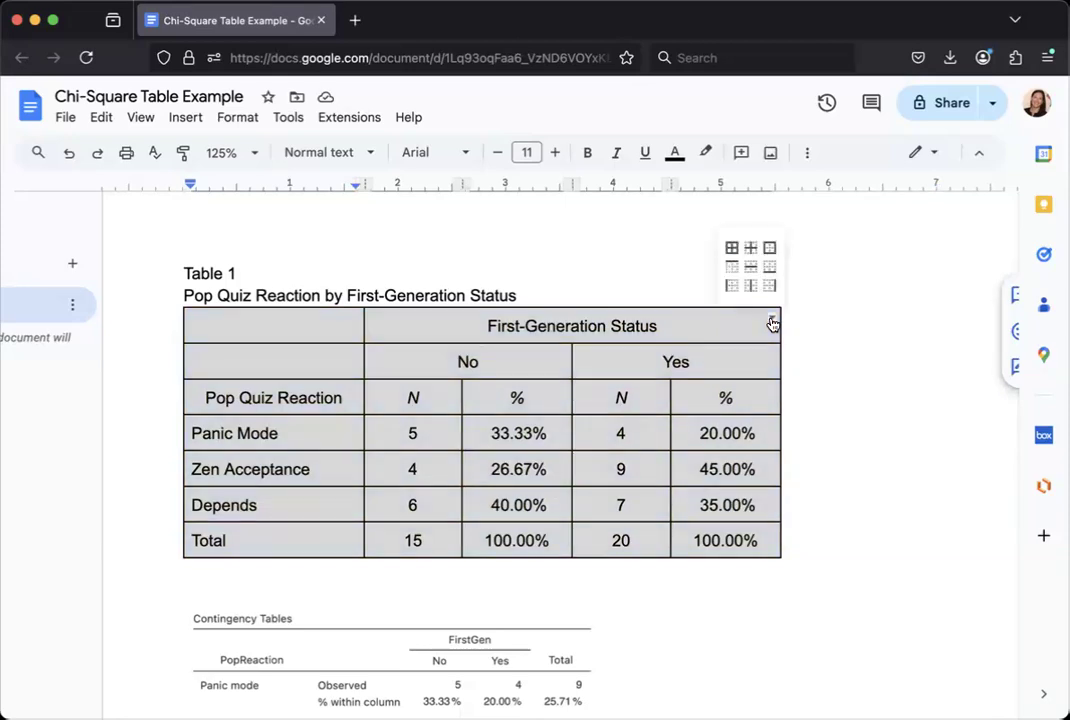
{"action": "left_click", "coordinate": [728, 250]}
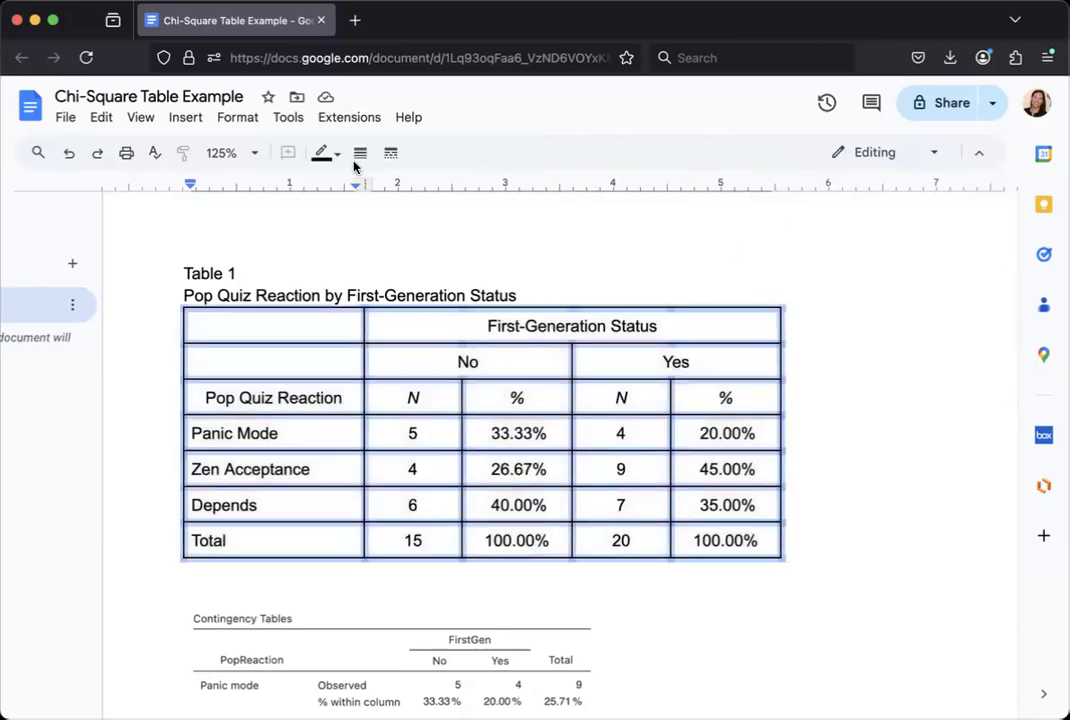
{"action": "left_click", "coordinate": [322, 152]}
{"action": "left_click", "coordinate": [511, 190]}
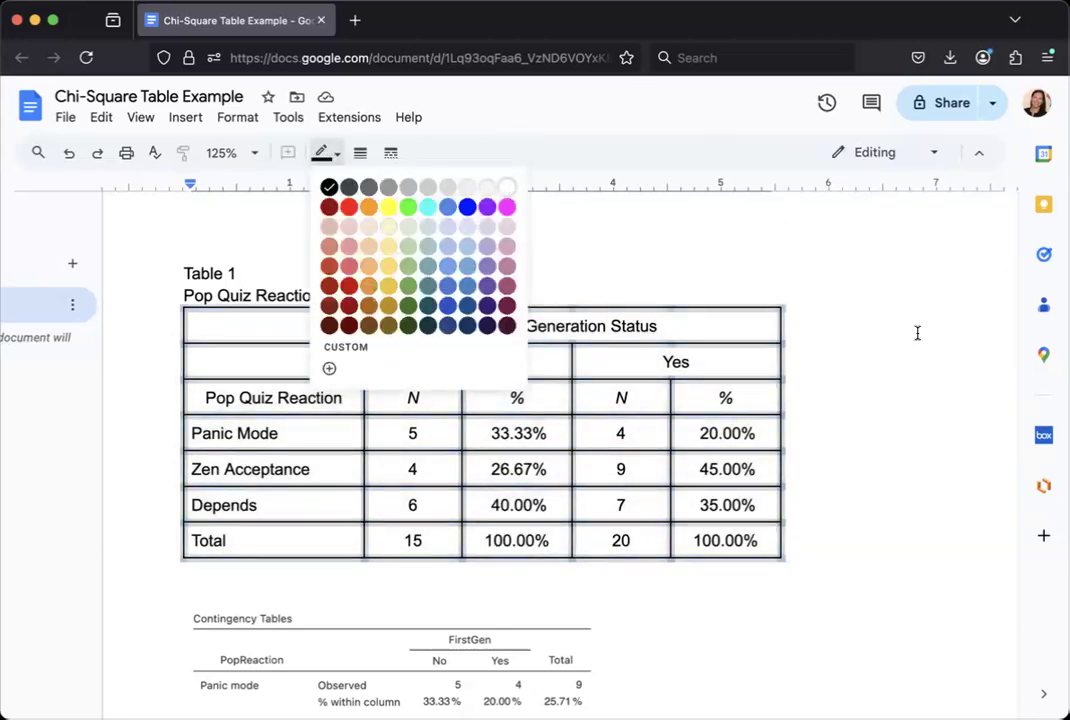
{"action": "left_click", "coordinate": [287, 326]}
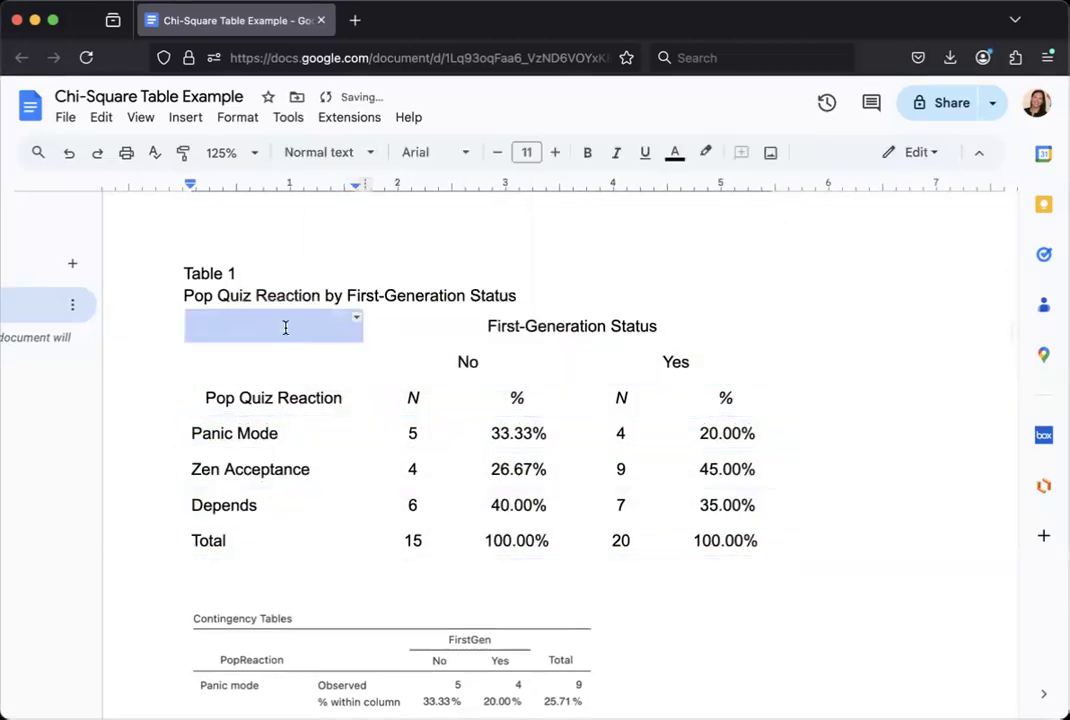
Give the table's top header row a black top border just under the title
{"action": "left_click", "coordinate": [262, 330]}
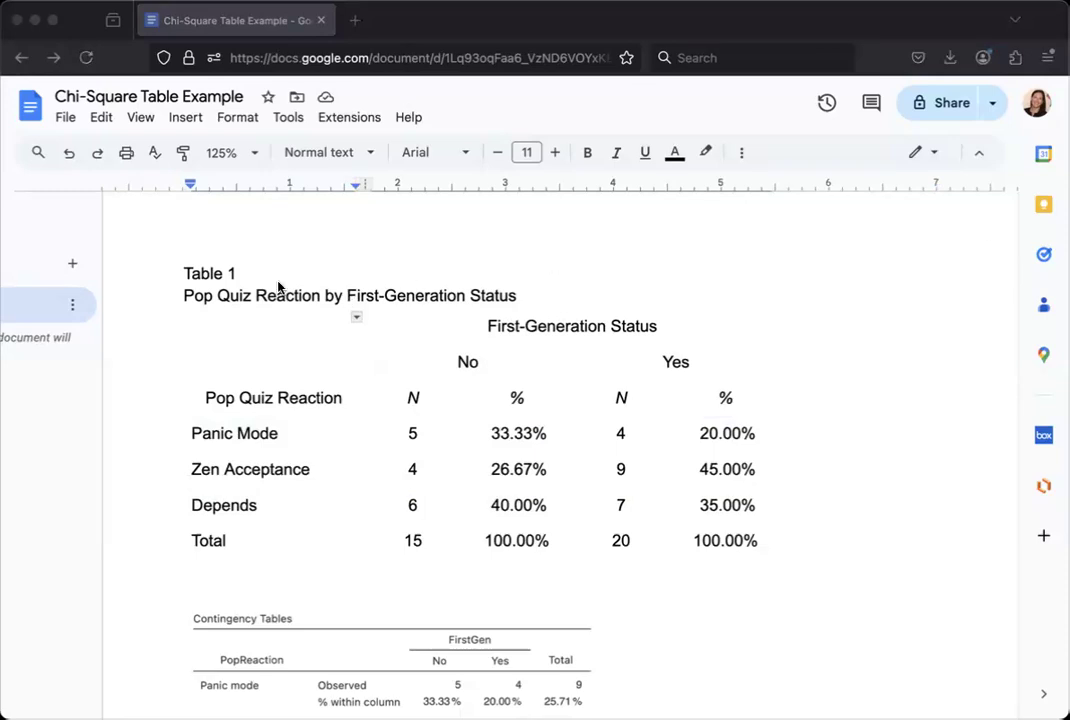
{"action": "left_click", "coordinate": [285, 272]}
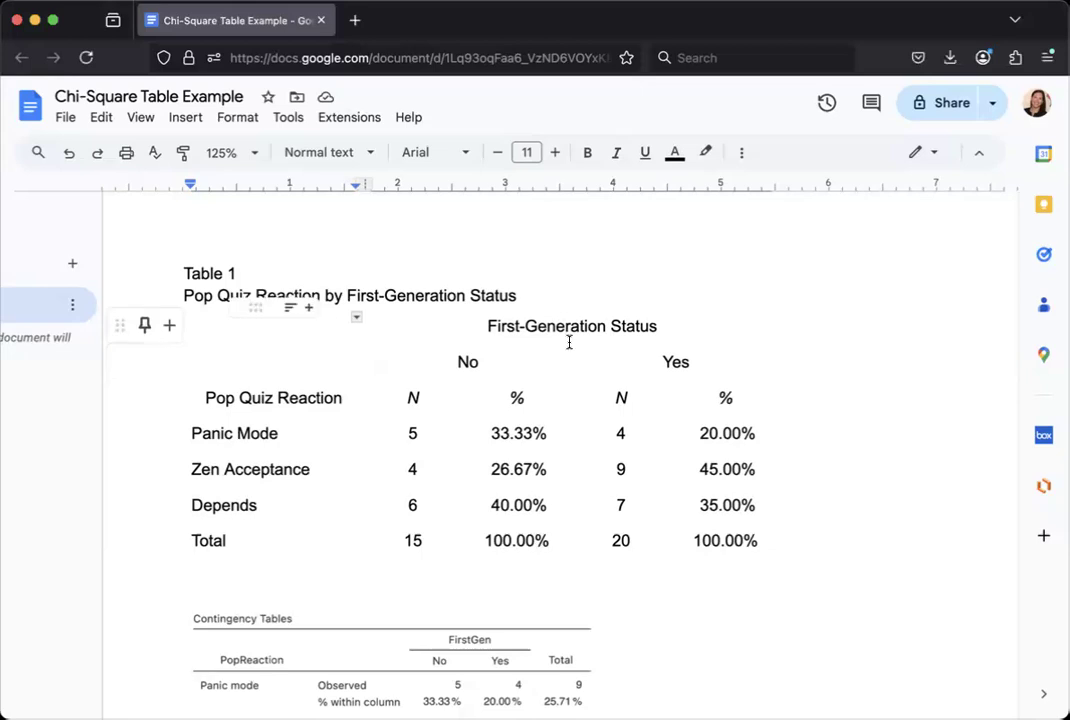
{"action": "left_click_drag", "start_coordinate": [219, 326], "coordinate": [700, 324]}
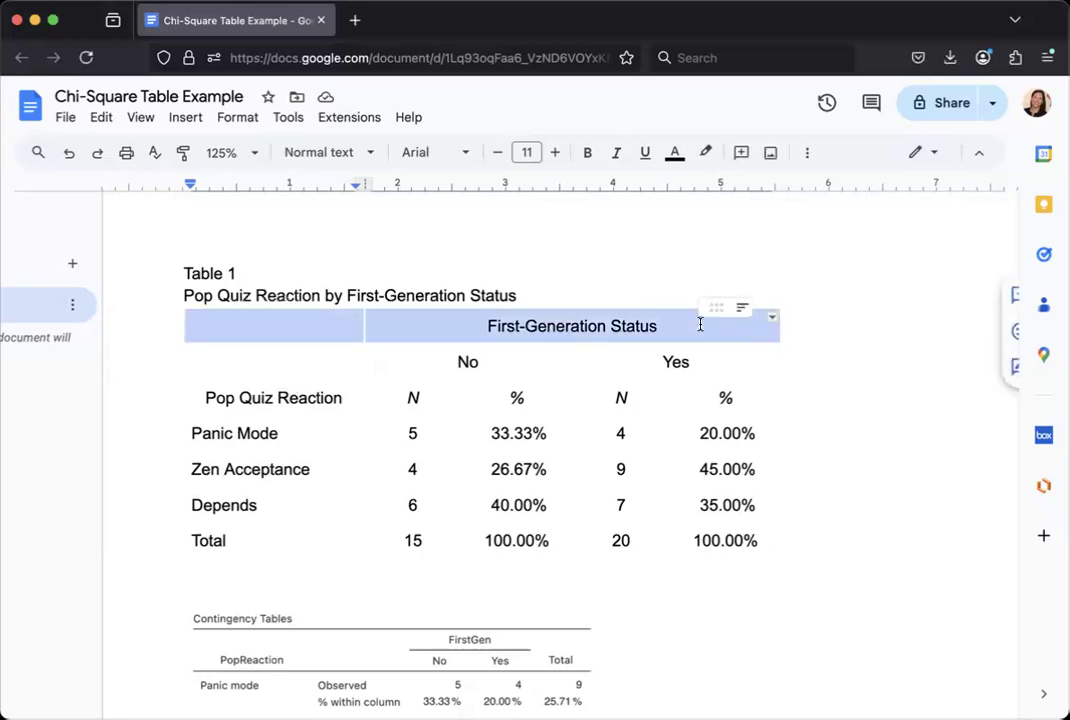
{"action": "left_click", "coordinate": [774, 324]}
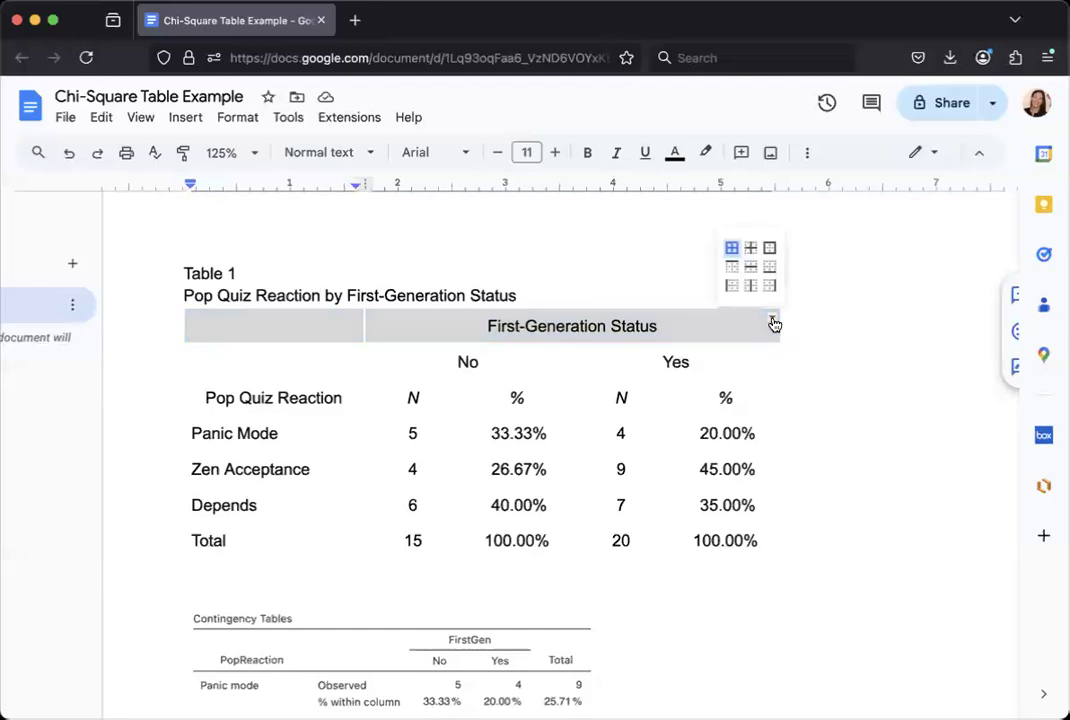
{"action": "left_click", "coordinate": [733, 272]}
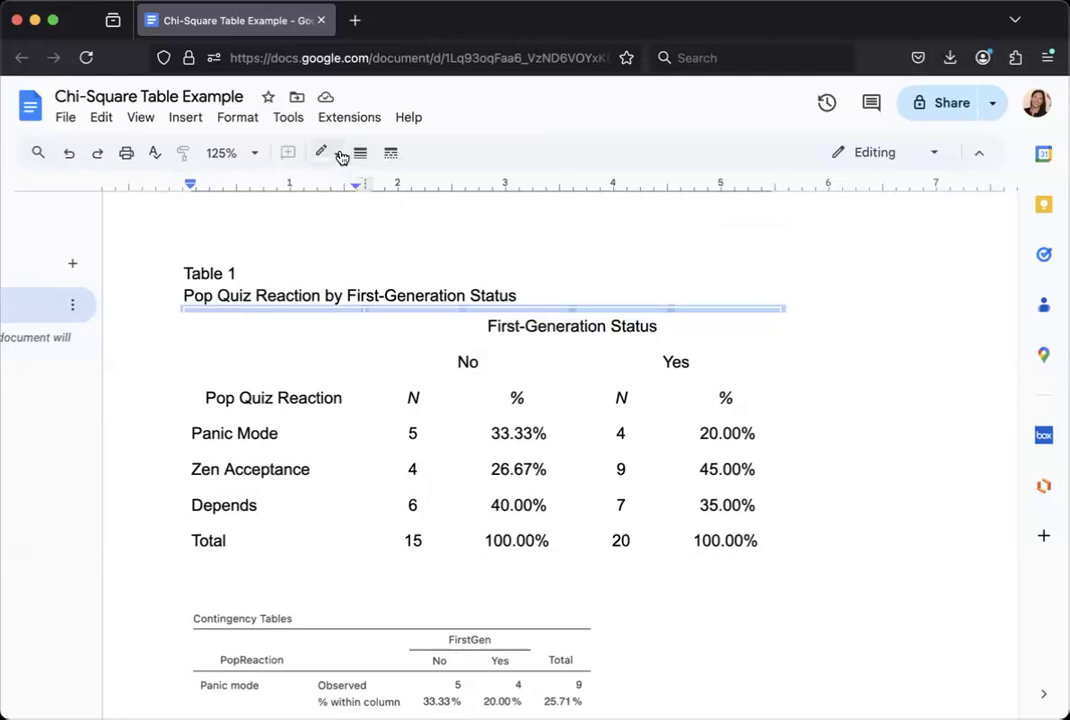
{"action": "left_click", "coordinate": [329, 186]}
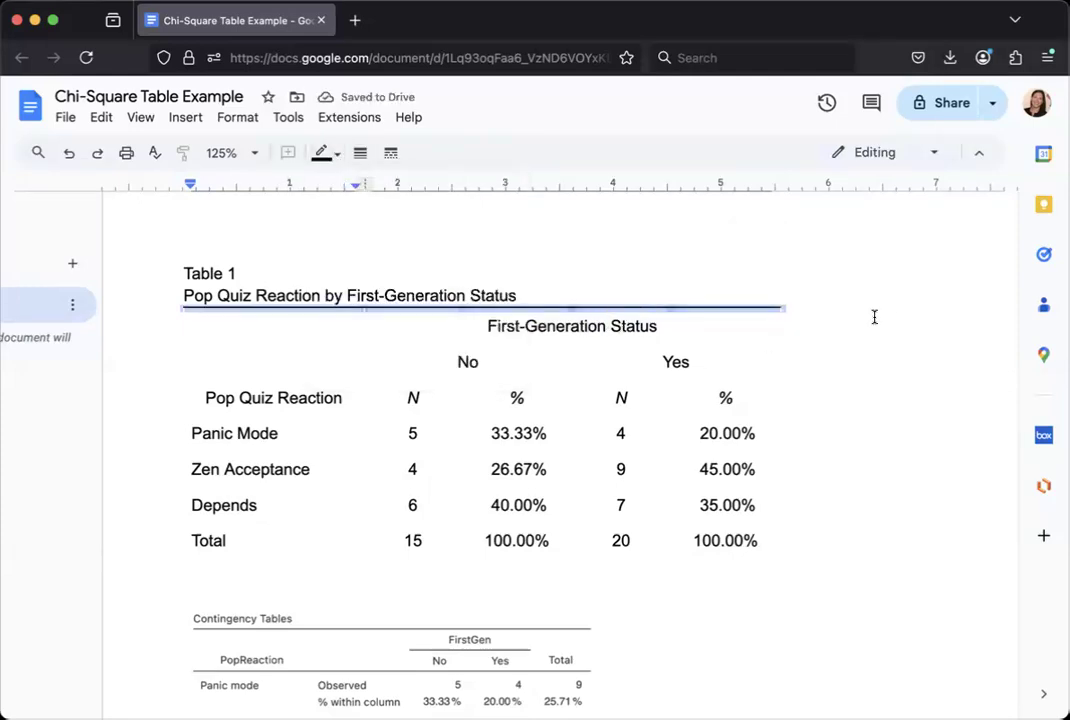
{"action": "left_click_drag", "start_coordinate": [476, 333], "coordinate": [688, 332]}
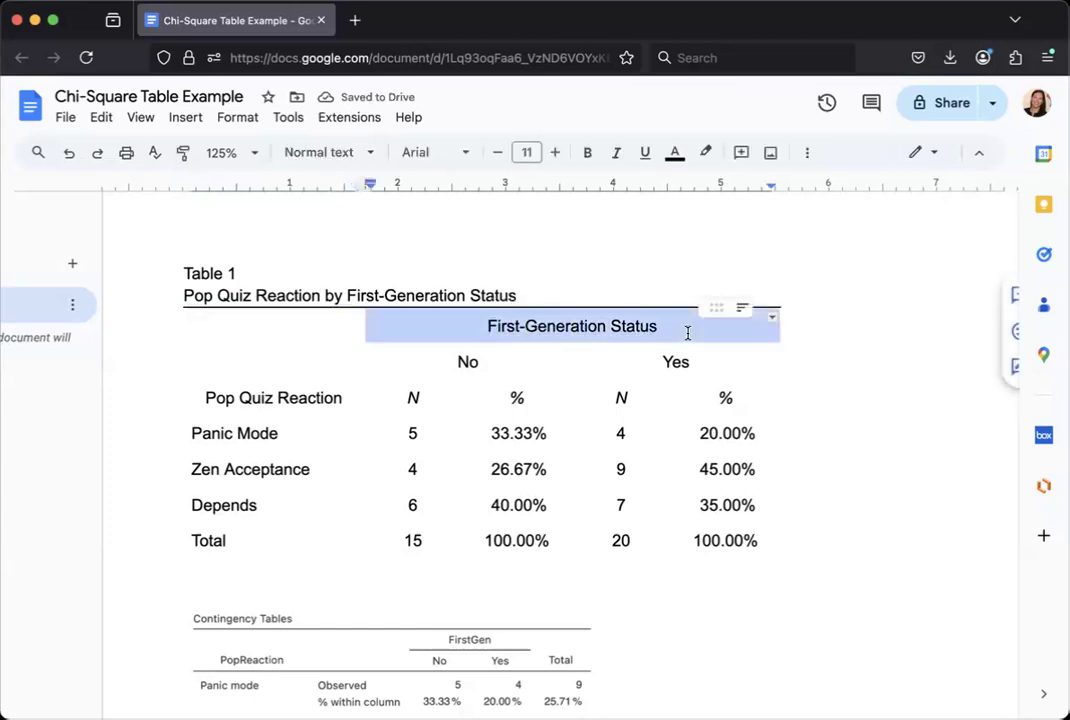
Give the First-Generation Status heading cell a black bottom border
{"action": "left_click", "coordinate": [771, 322]}
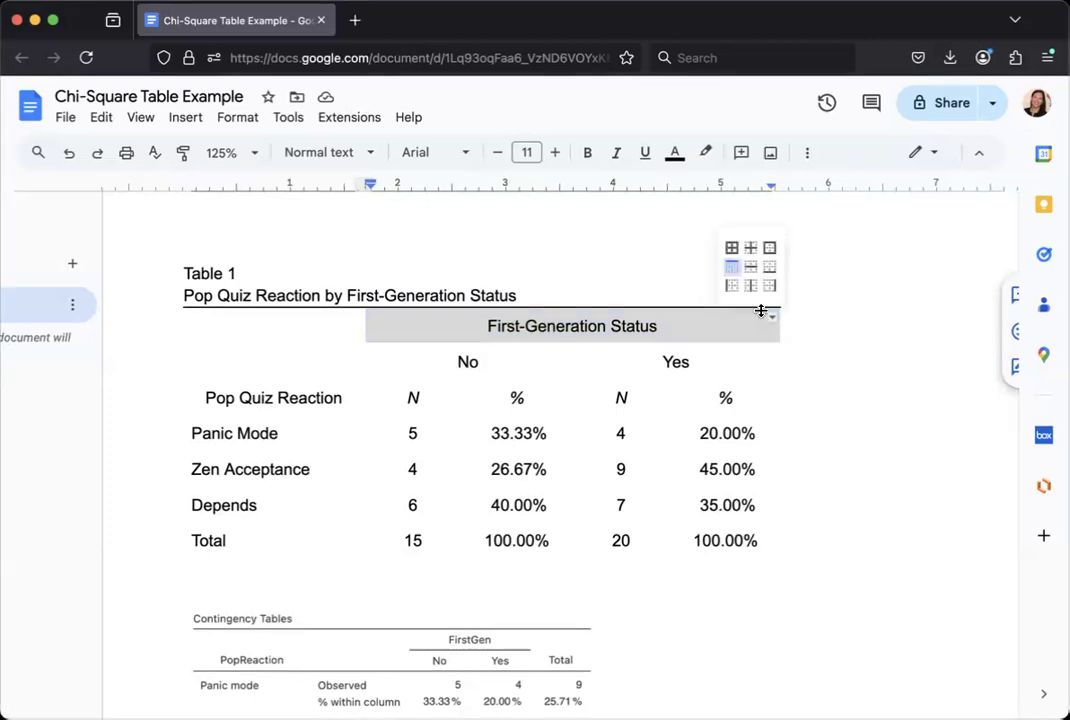
{"action": "left_click", "coordinate": [768, 268]}
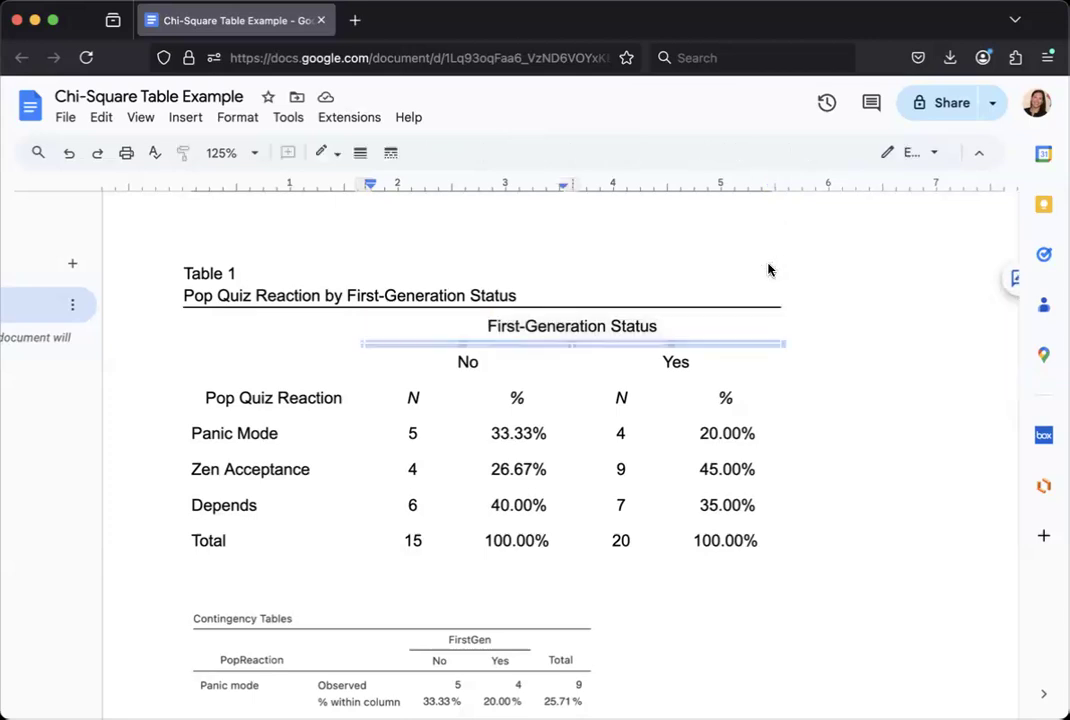
{"action": "left_click", "coordinate": [336, 155]}
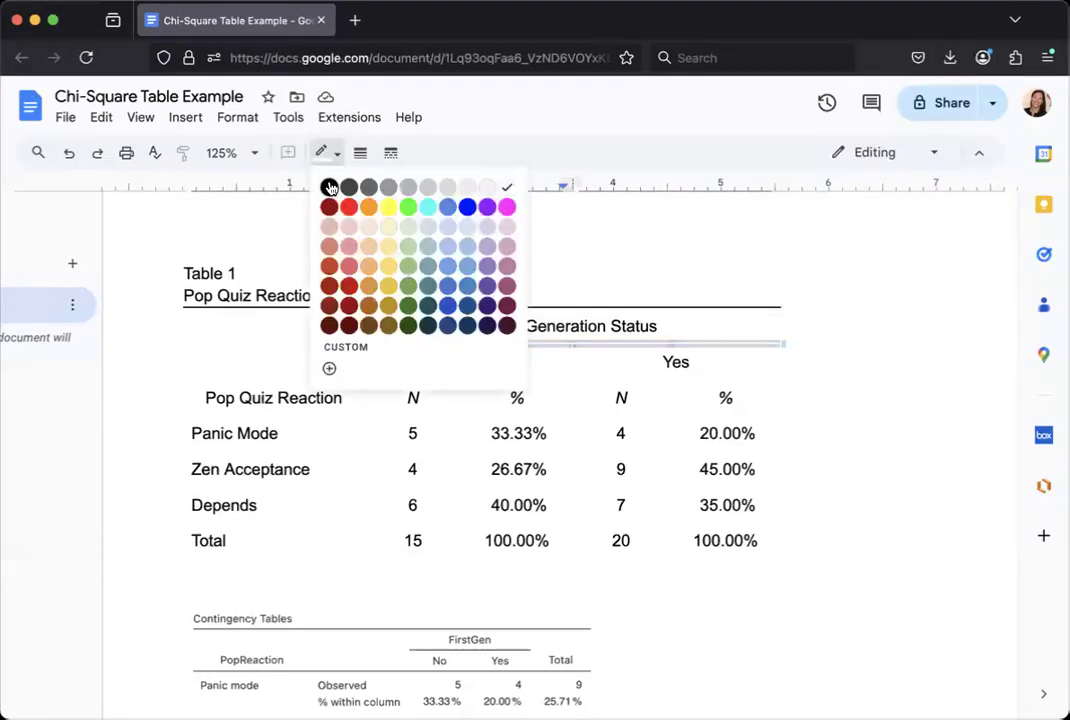
{"action": "left_click", "coordinate": [329, 187]}
{"action": "left_click_drag", "start_coordinate": [189, 330], "coordinate": [301, 346]}
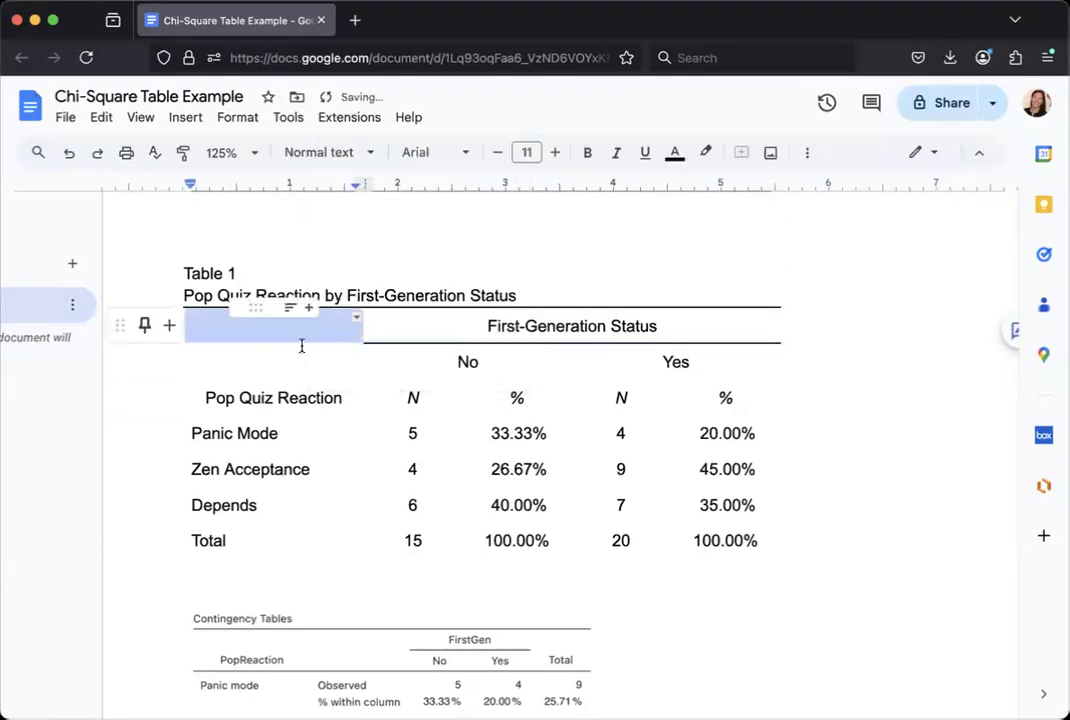
{"action": "left_click_drag", "start_coordinate": [200, 352], "coordinate": [360, 362]}
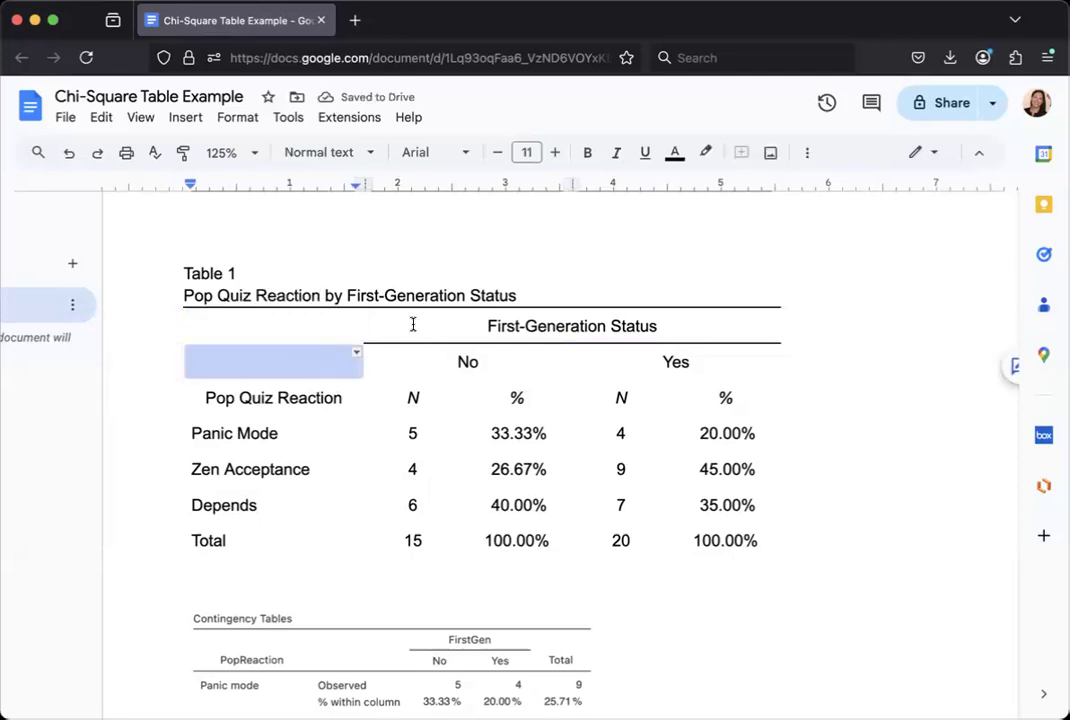
{"action": "left_click_drag", "start_coordinate": [412, 324], "coordinate": [750, 332]}
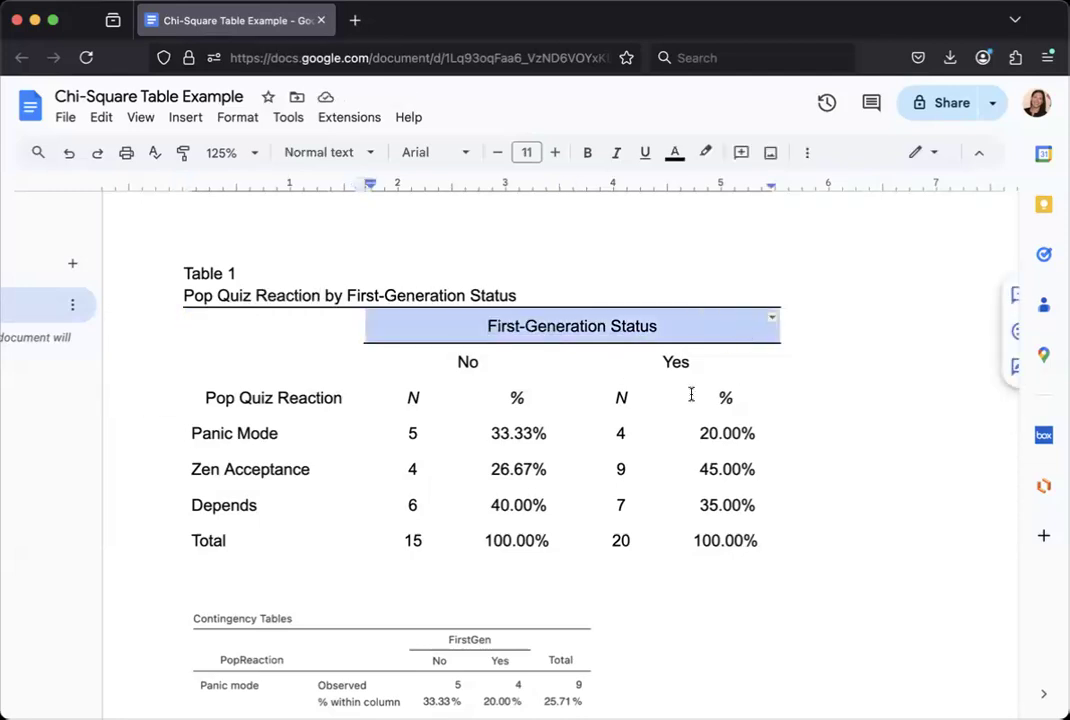
Add a black bottom border under the No and Yes heading cells
{"action": "left_click", "coordinate": [430, 365]}
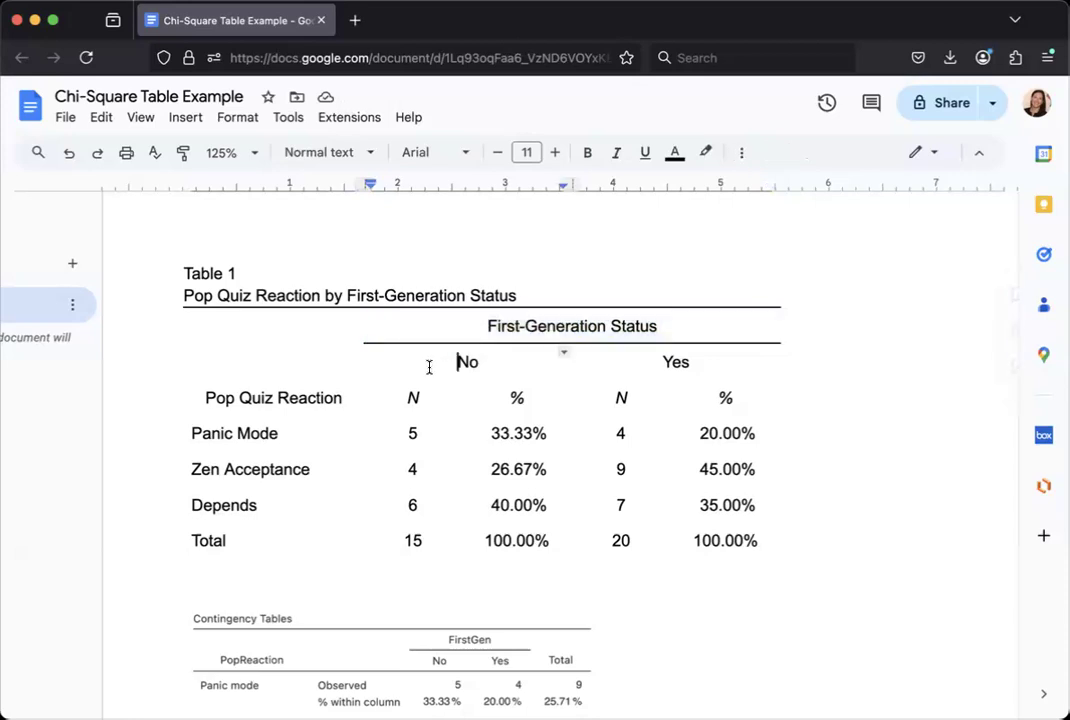
{"action": "left_click_drag", "start_coordinate": [526, 365], "coordinate": [655, 364]}
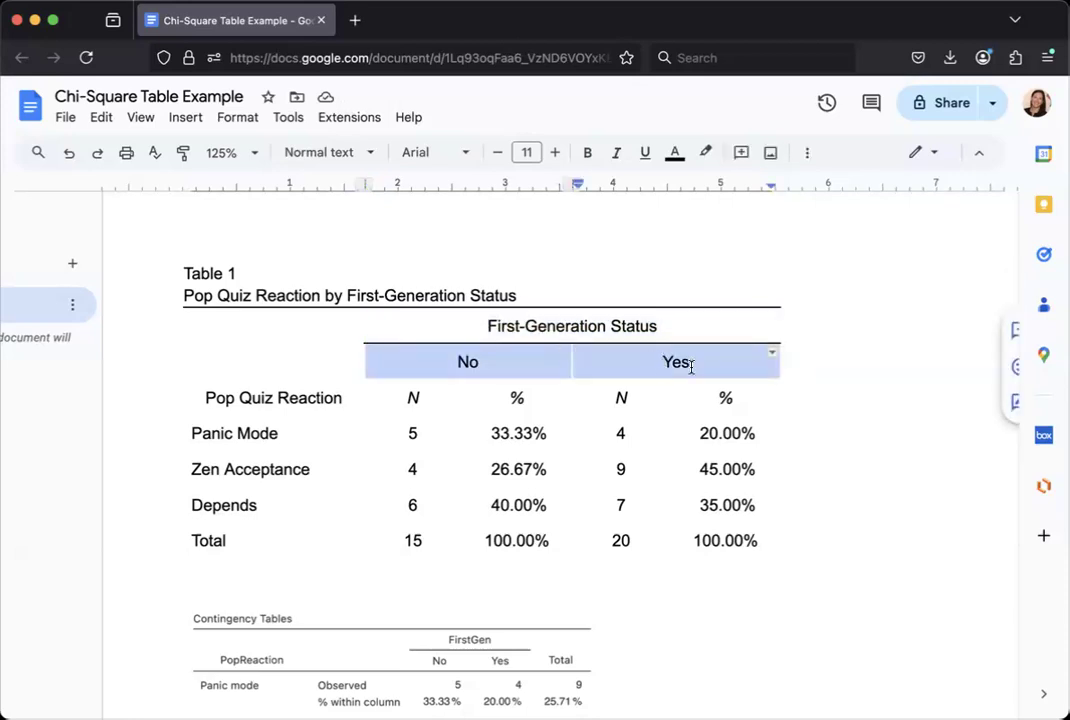
{"action": "scroll", "coordinate": [665, 375], "scroll_direction": "up", "scroll_amount": 1}
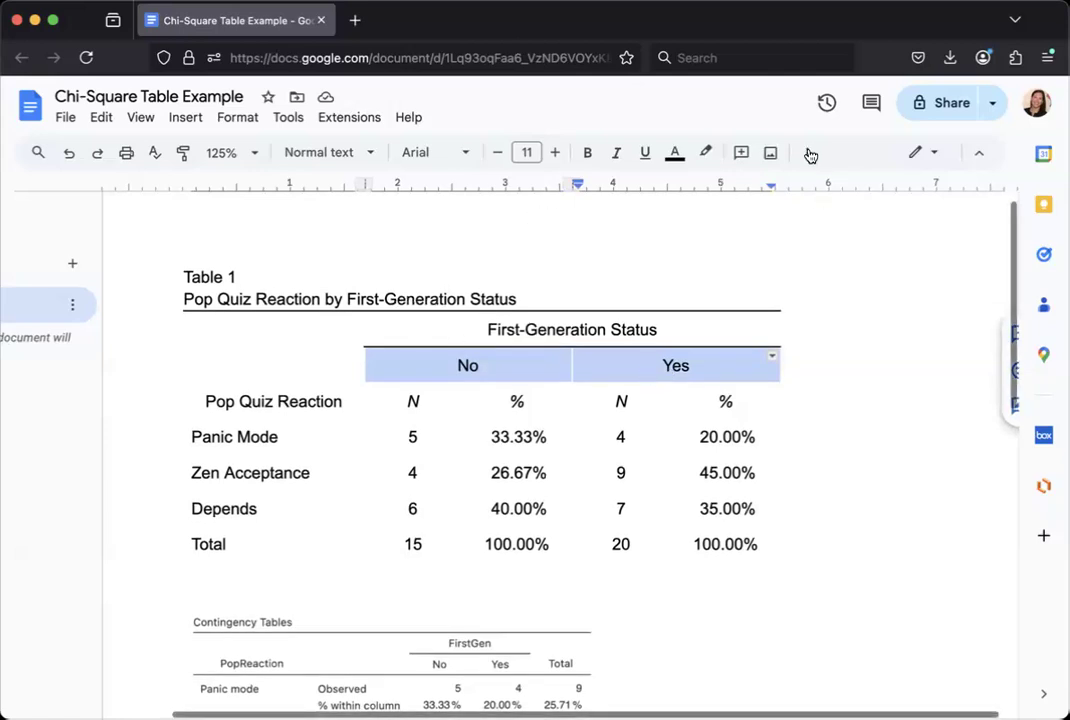
{"action": "left_click", "coordinate": [772, 357]}
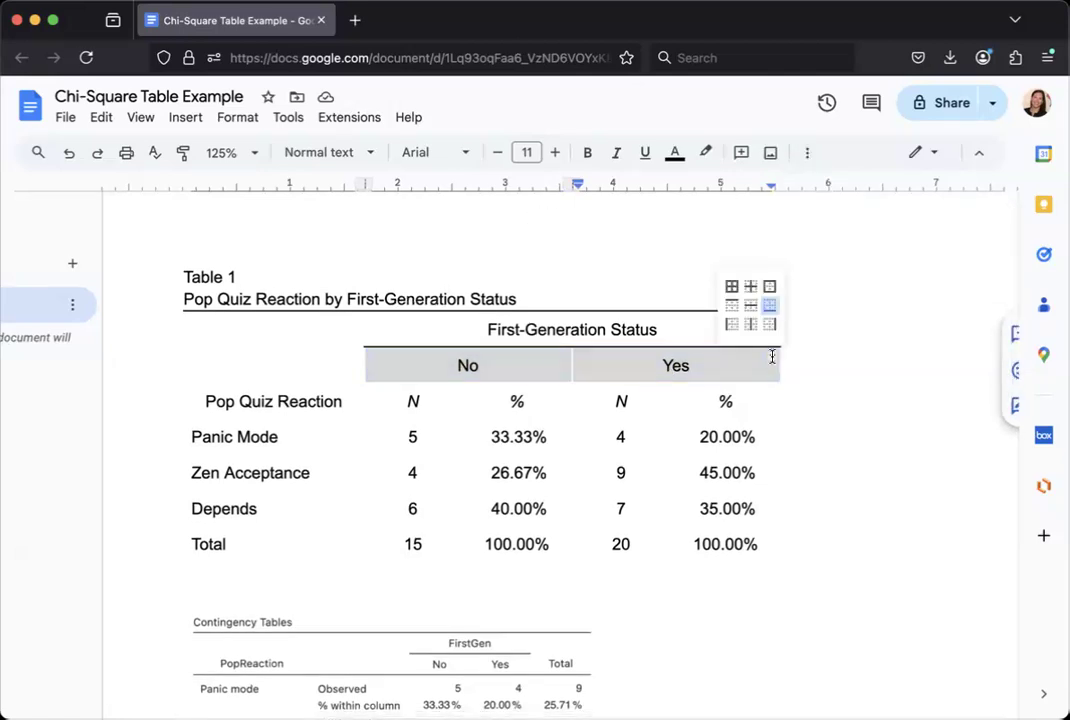
{"action": "left_click", "coordinate": [770, 305]}
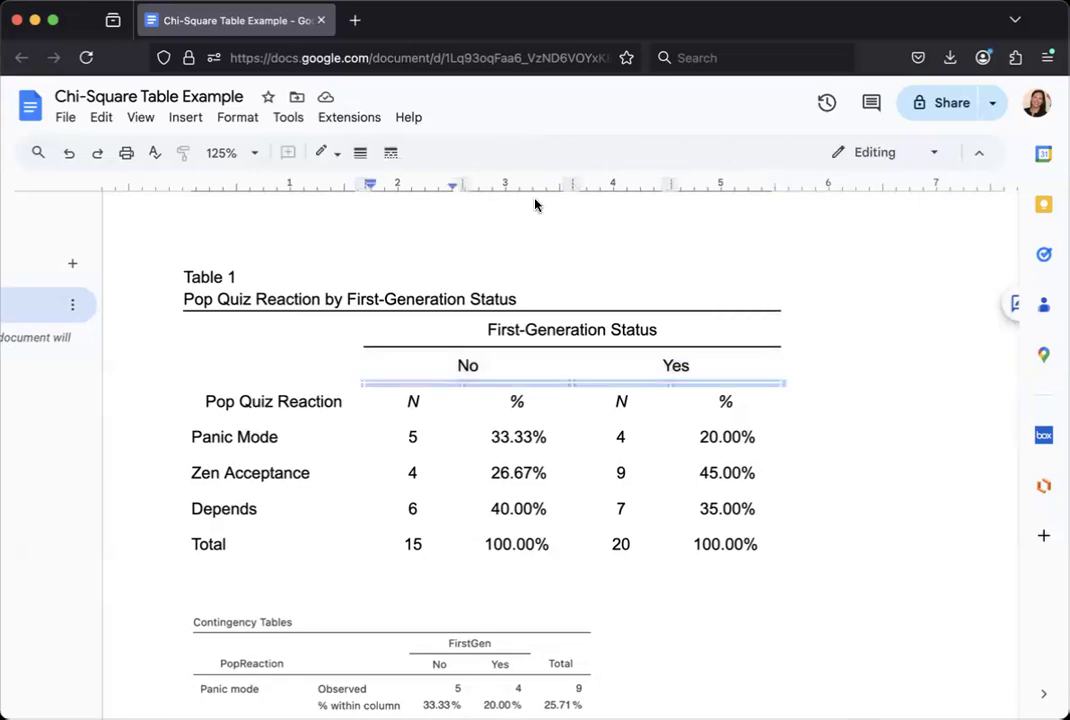
{"action": "left_click", "coordinate": [330, 153]}
{"action": "left_click", "coordinate": [505, 303]}
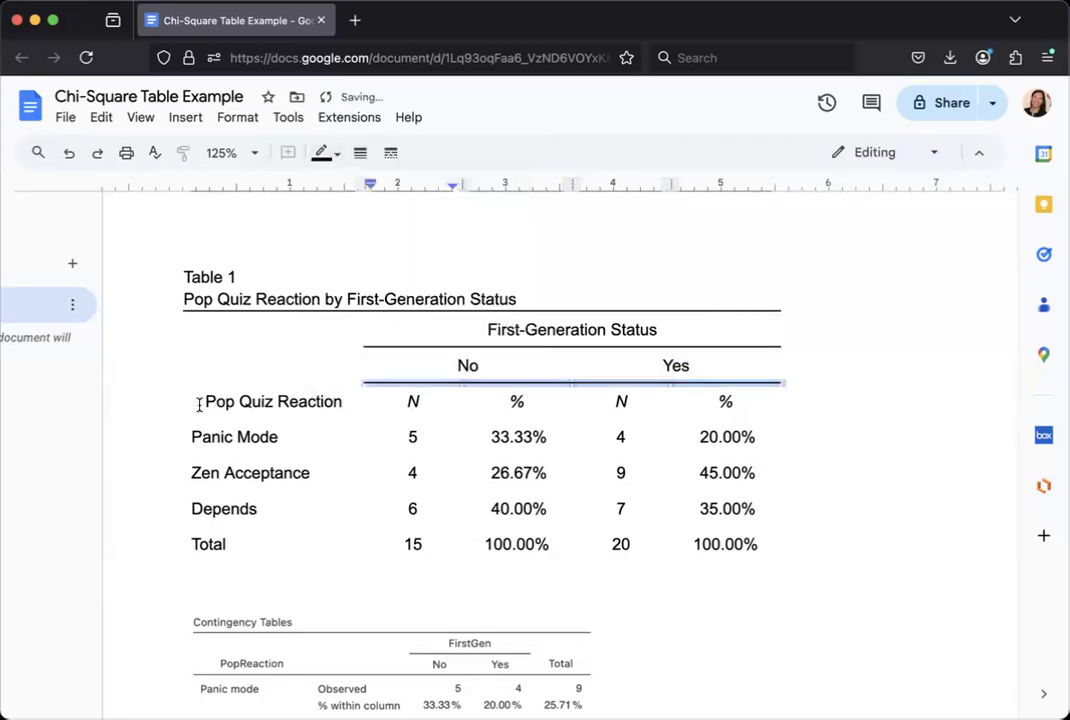
Add a black bottom border under the Pop Quiz Reaction, N, % heading row
{"action": "left_click_drag", "start_coordinate": [198, 401], "coordinate": [747, 399]}
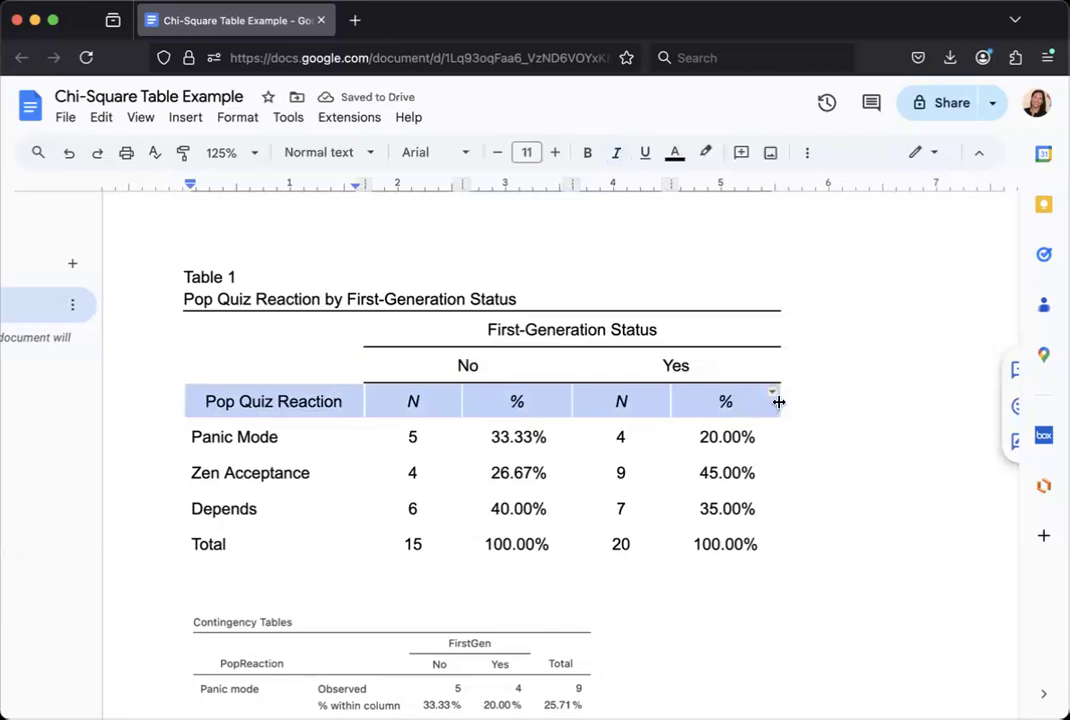
{"action": "left_click", "coordinate": [773, 397]}
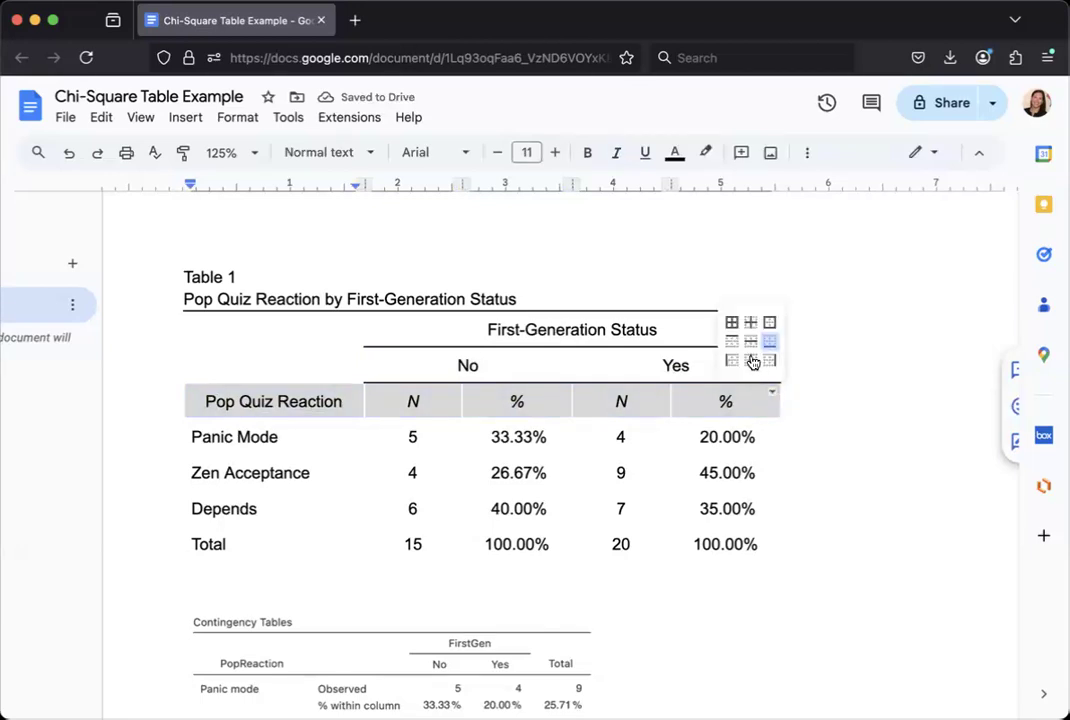
{"action": "left_click", "coordinate": [769, 350]}
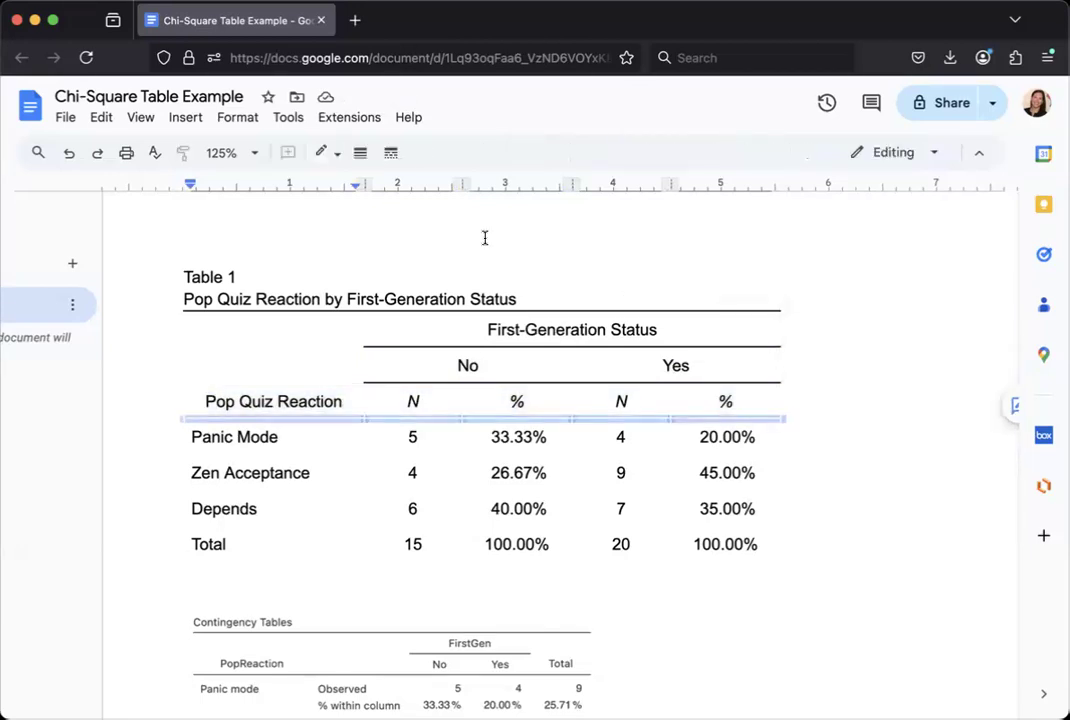
{"action": "left_click", "coordinate": [334, 153]}
{"action": "left_click", "coordinate": [330, 187]}
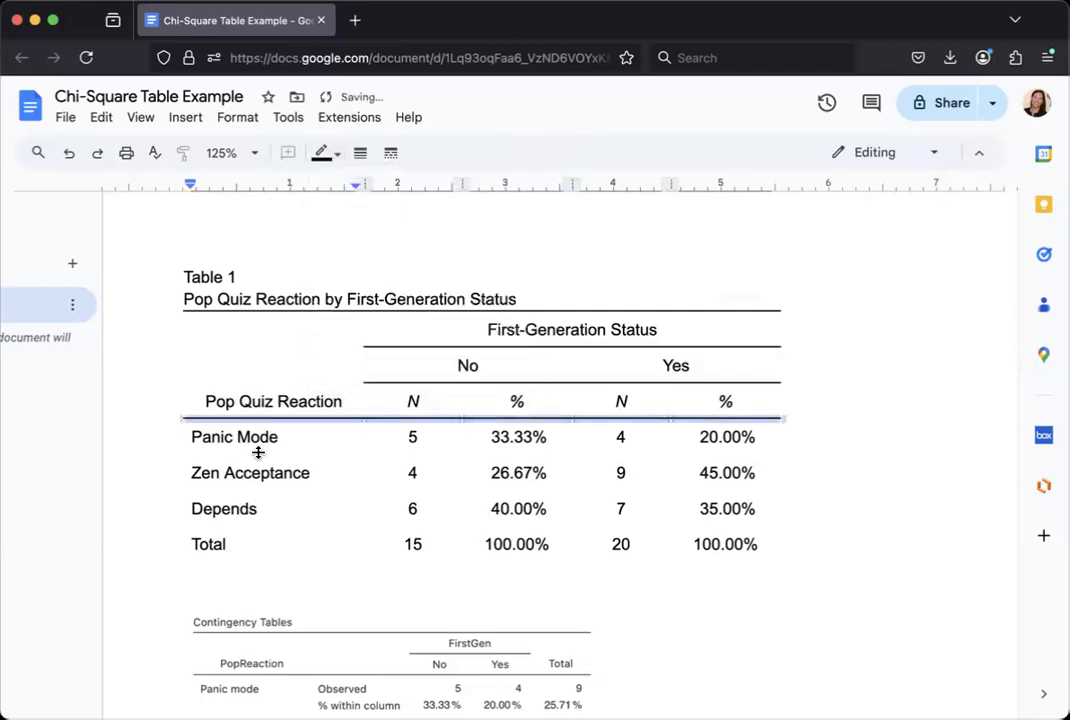
{"action": "left_click", "coordinate": [222, 556]}
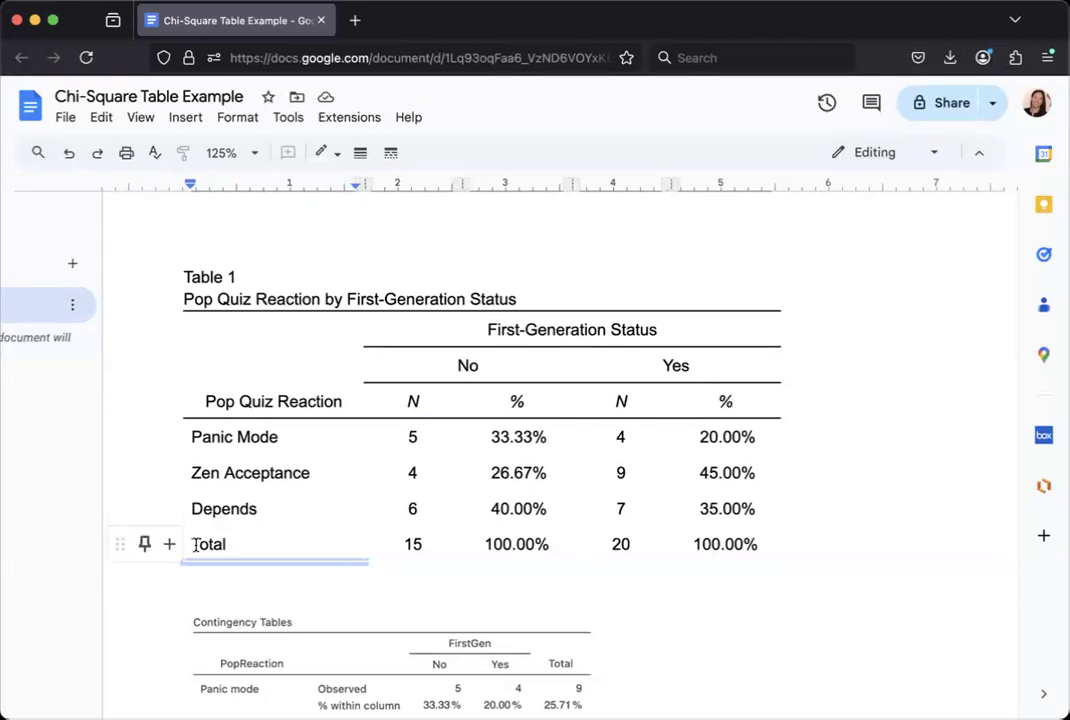
Add a black bottom border beneath the Total row
{"action": "left_click_drag", "start_coordinate": [194, 546], "coordinate": [741, 550]}
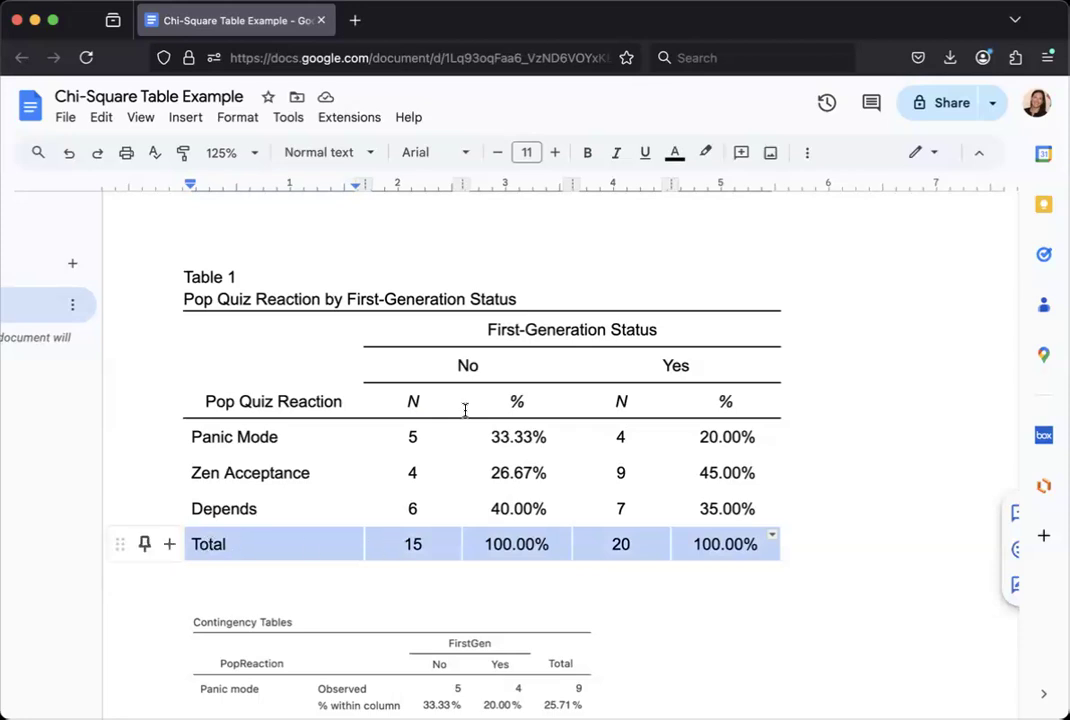
{"action": "left_click", "coordinate": [773, 538]}
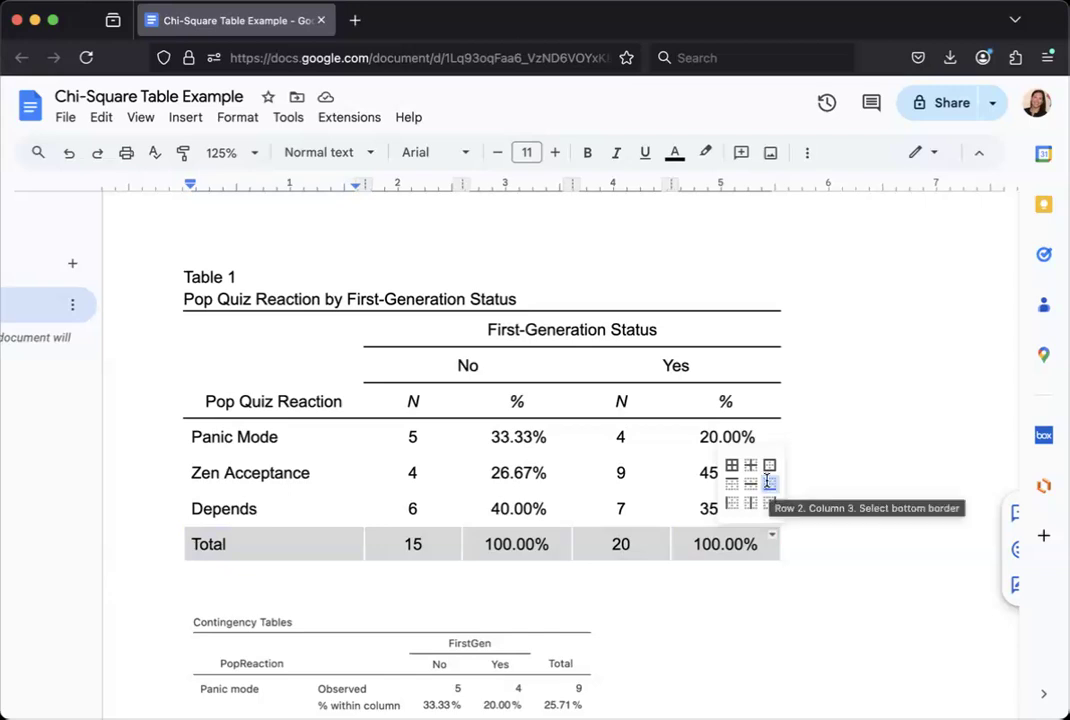
{"action": "left_click", "coordinate": [769, 486]}
{"action": "left_click", "coordinate": [337, 153]}
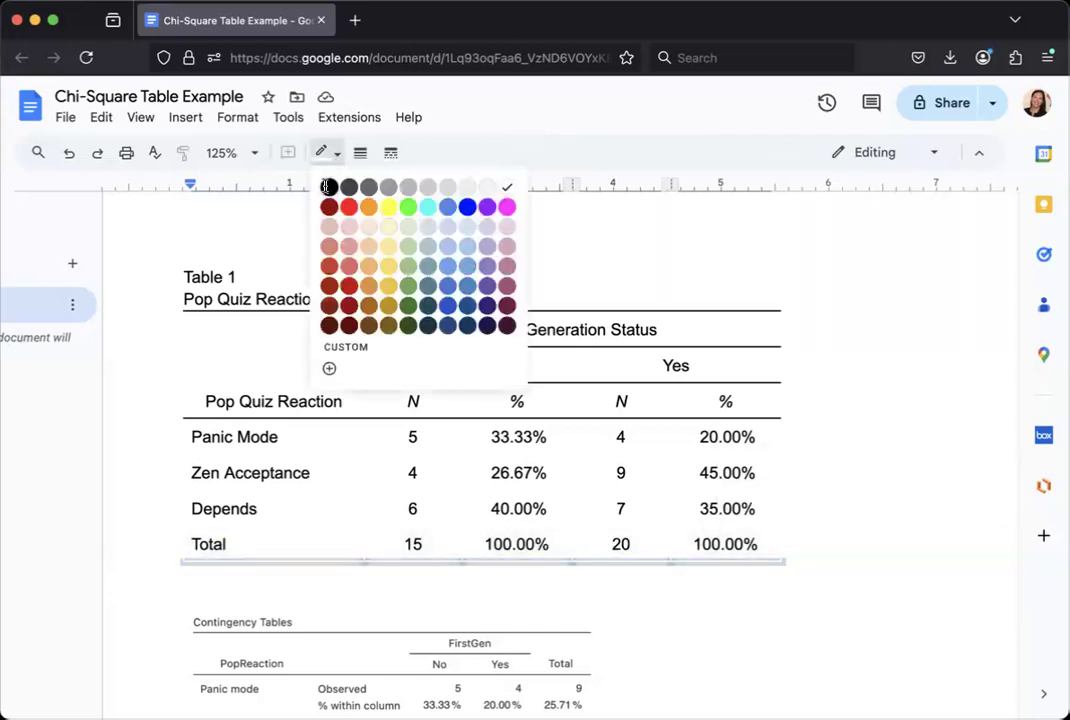
{"action": "left_click", "coordinate": [329, 187]}
{"action": "left_click", "coordinate": [921, 423]}
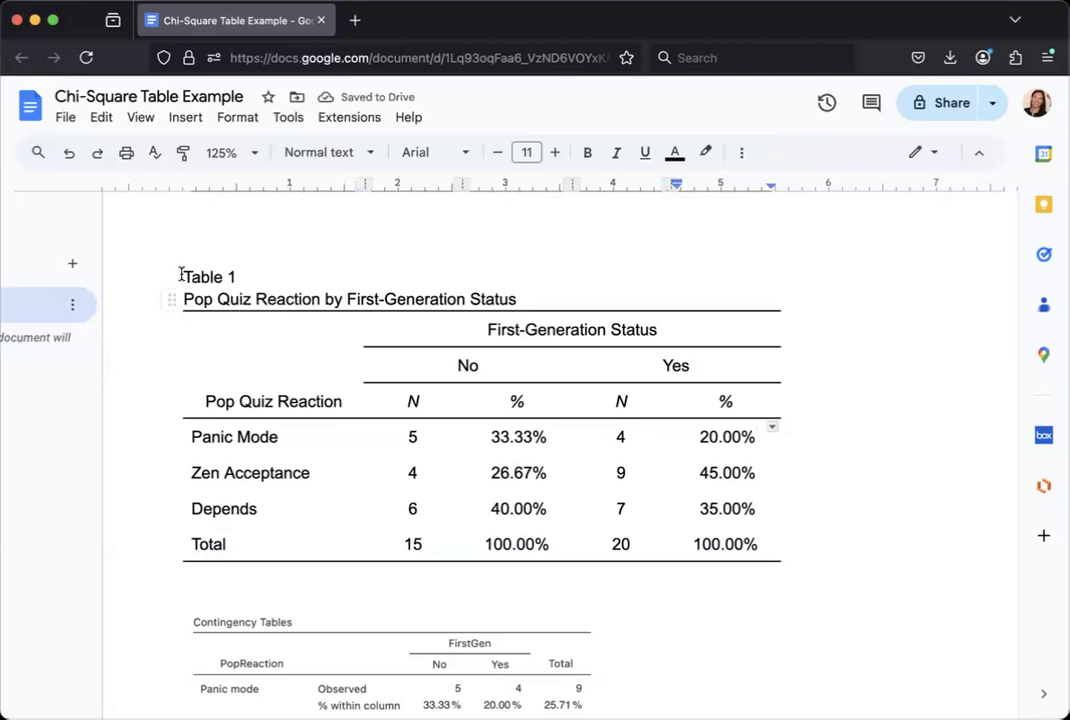
Bold 'Table 1' and italicise the title 'Pop Quiz Reaction by First-Generation Status'
{"action": "left_click_drag", "start_coordinate": [181, 276], "coordinate": [239, 273]}
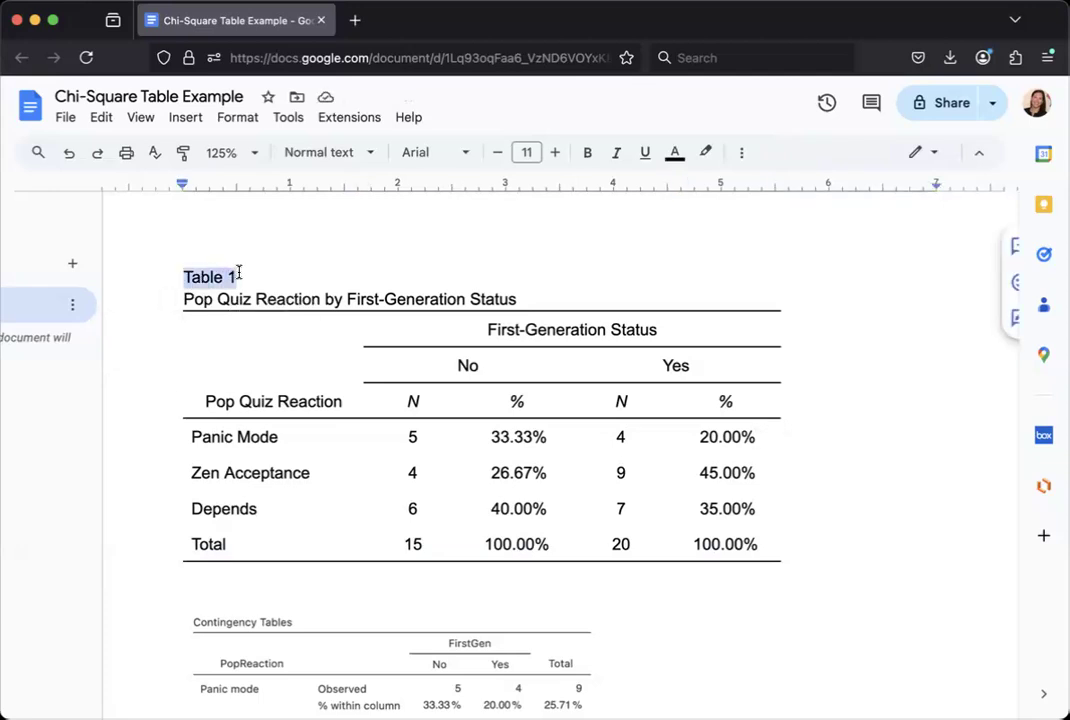
{"action": "key", "text": "ctrl+b"}
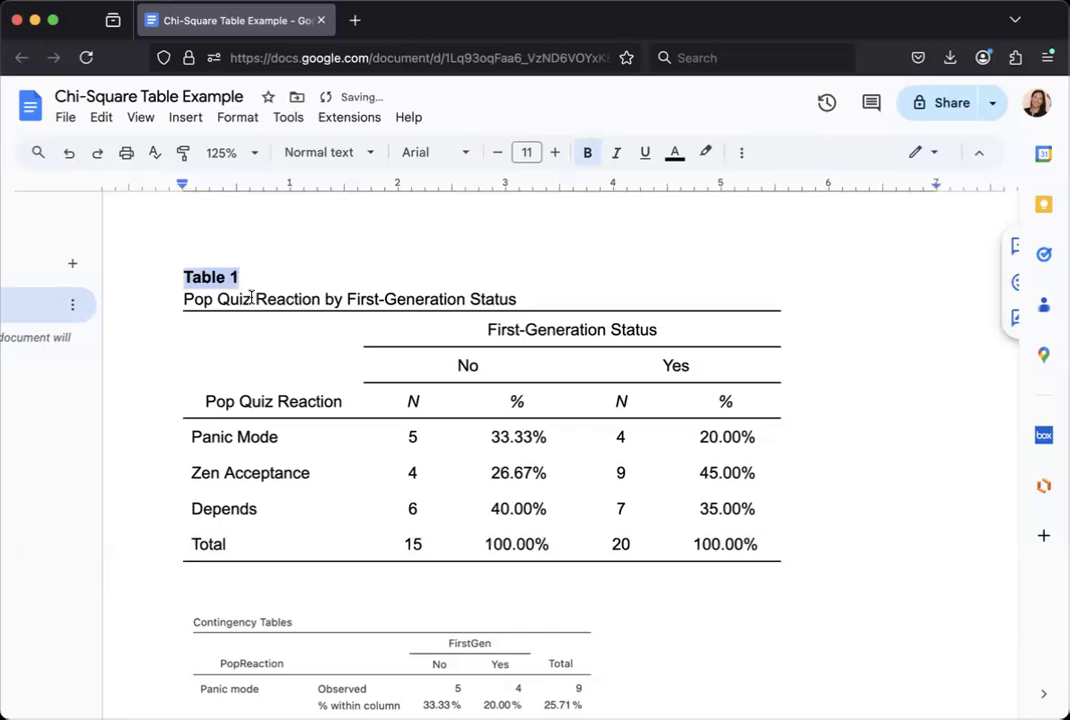
{"action": "triple_click", "coordinate": [252, 297]}
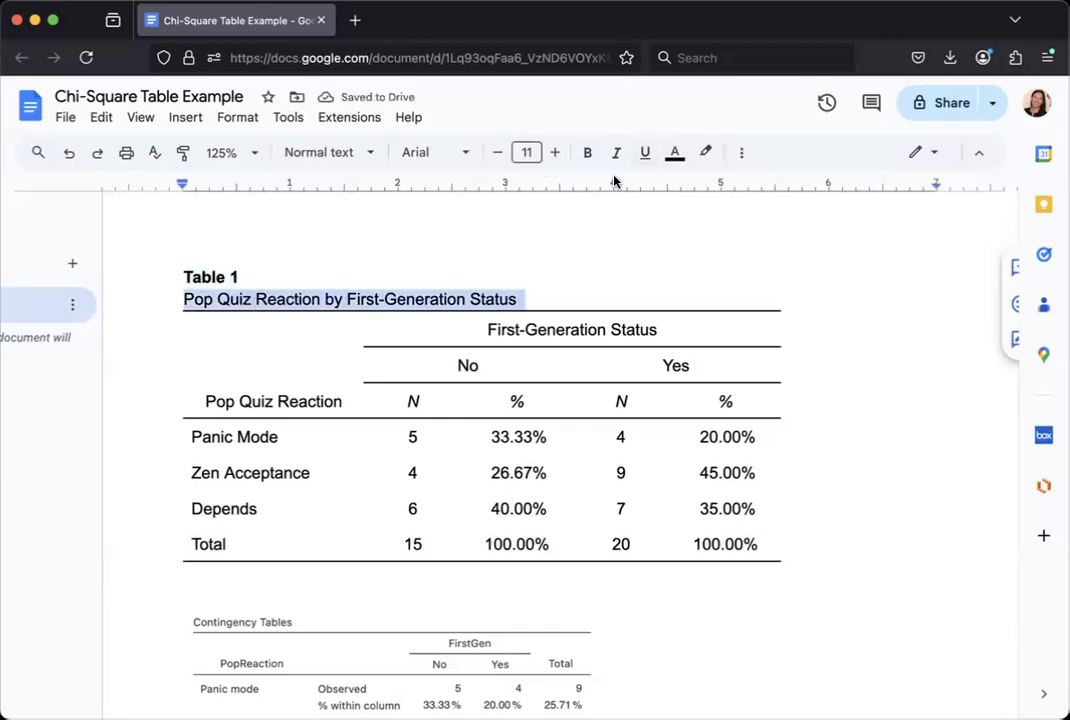
{"action": "key", "text": "ctrl+i"}
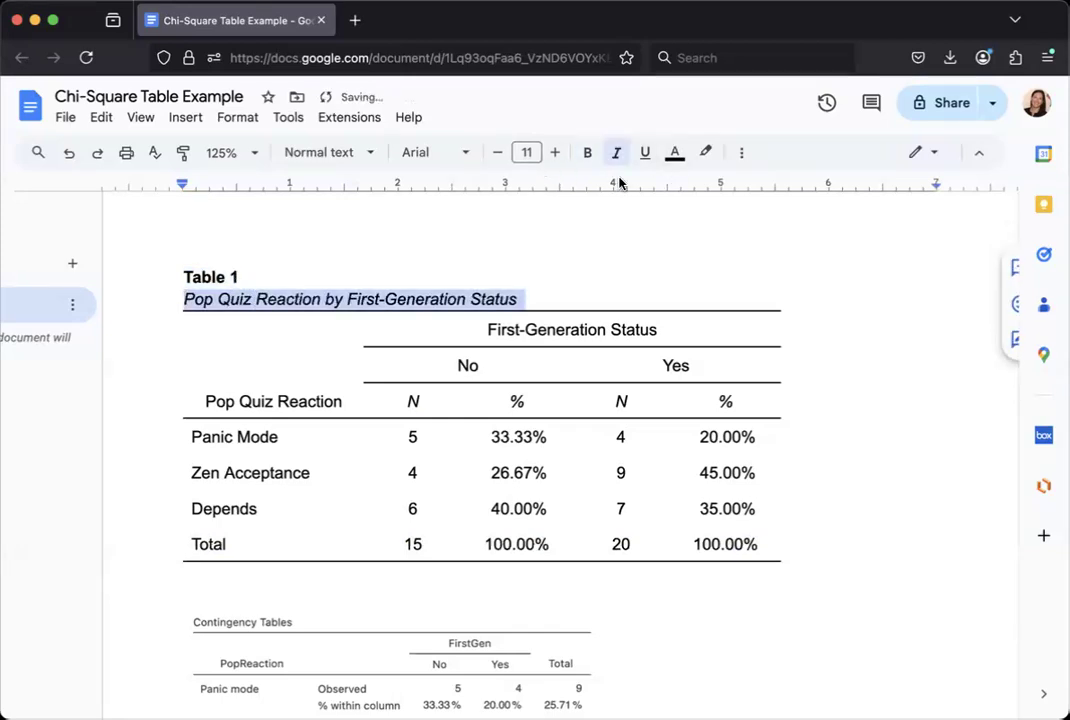
{"action": "left_click", "coordinate": [323, 272]}
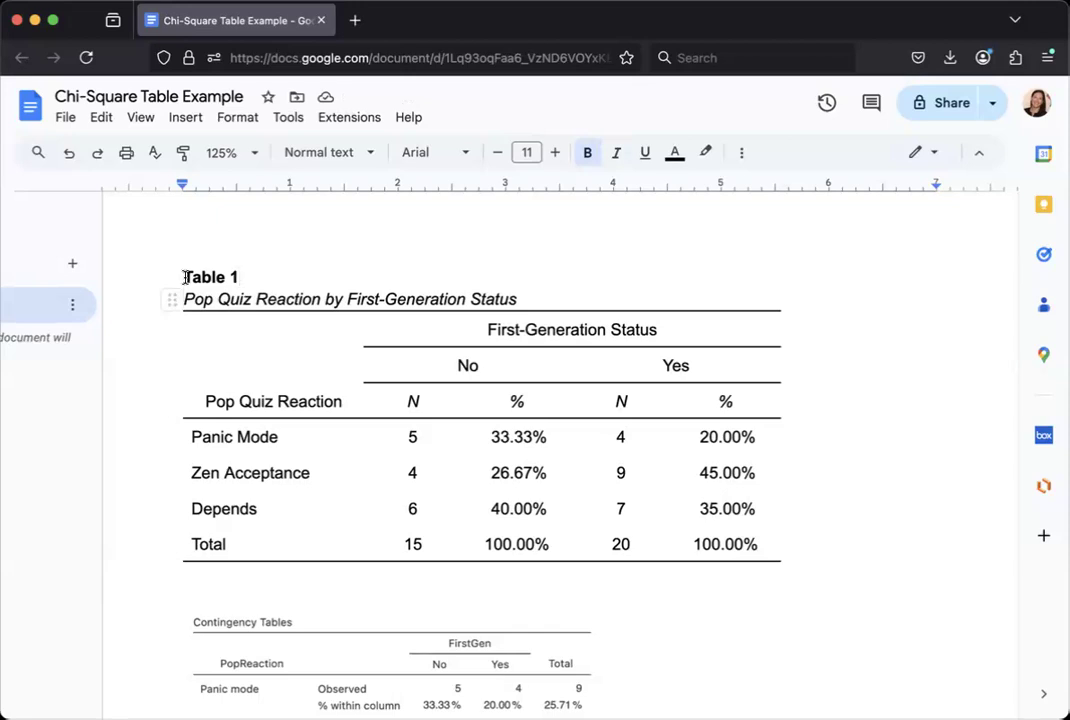
Set double line spacing for the Table 1 label, title and whole table
{"action": "left_click_drag", "start_coordinate": [185, 277], "coordinate": [829, 506]}
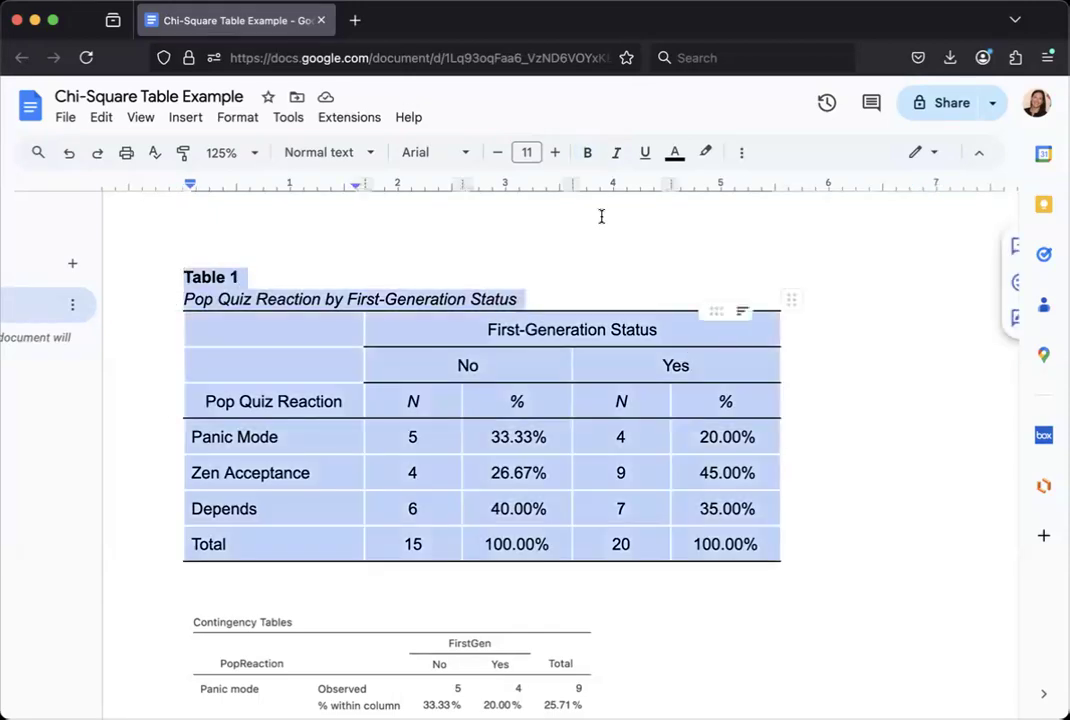
{"action": "left_click", "coordinate": [741, 155]}
{"action": "left_click", "coordinate": [366, 190]}
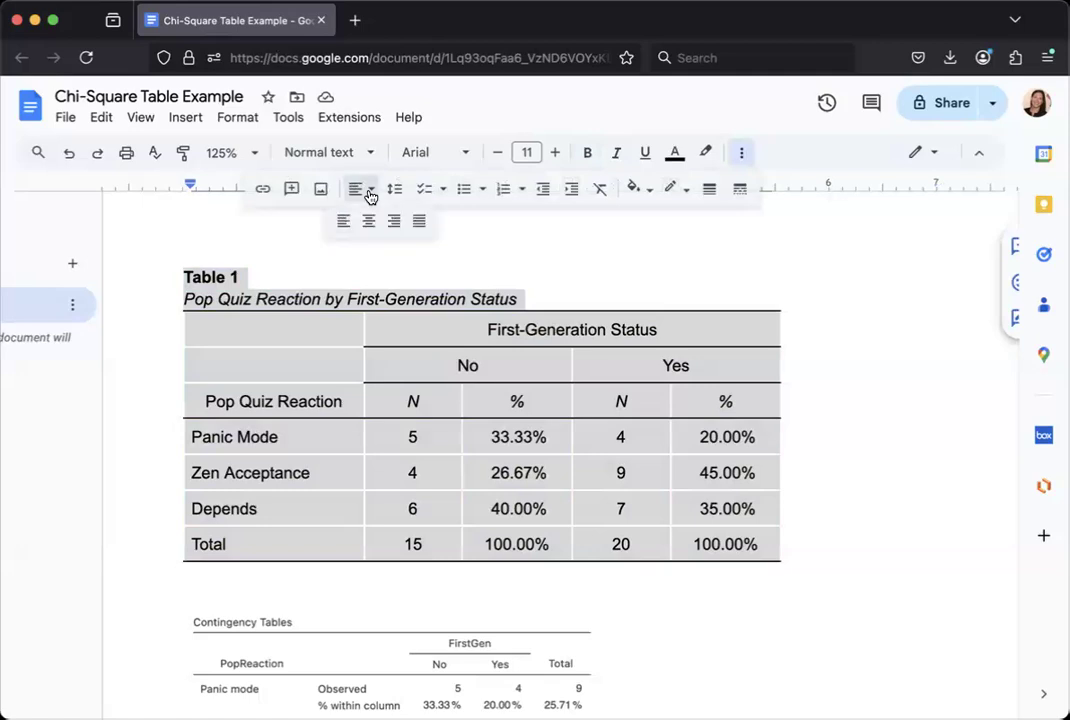
{"action": "left_click", "coordinate": [395, 190]}
{"action": "left_click", "coordinate": [425, 310]}
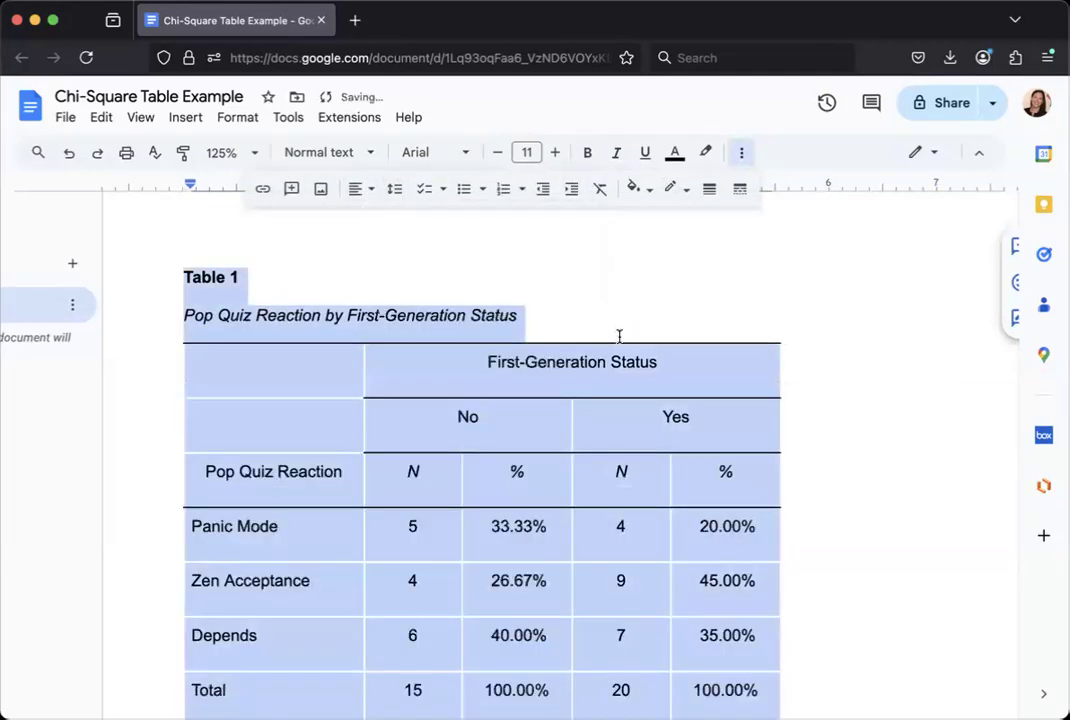
{"action": "left_click", "coordinate": [616, 312]}
{"action": "scroll", "coordinate": [886, 365], "scroll_direction": "down", "scroll_amount": 3}
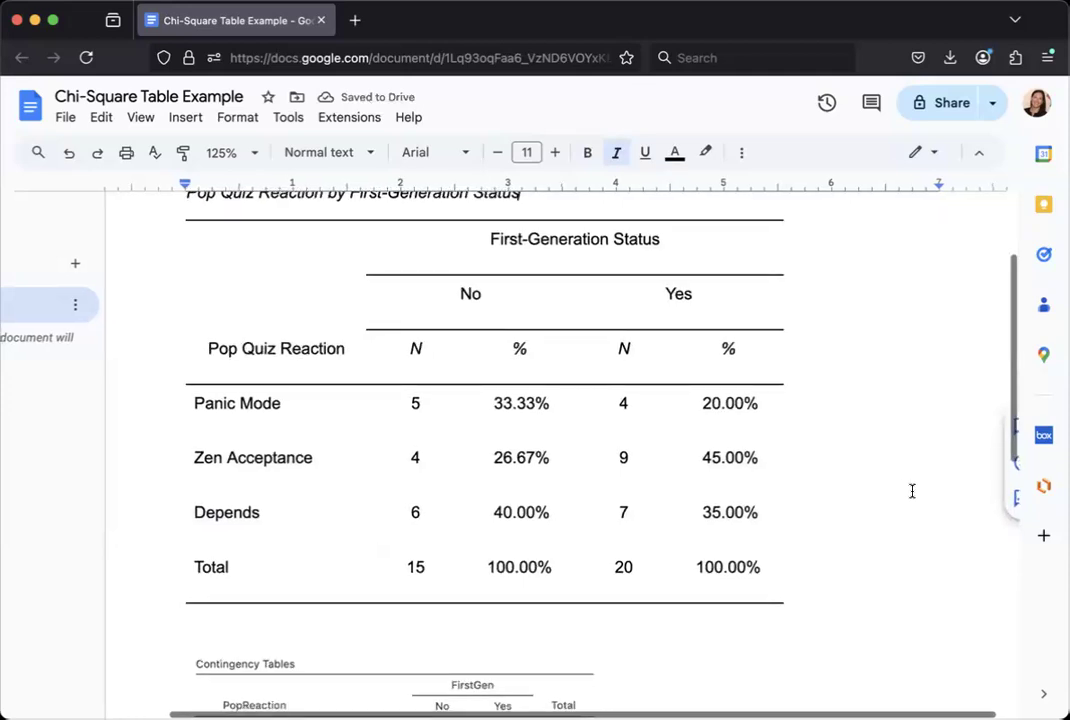
{"action": "scroll", "coordinate": [912, 491], "scroll_direction": "down", "scroll_amount": 1}
{"action": "scroll", "coordinate": [912, 491], "scroll_direction": "up", "scroll_amount": 2}
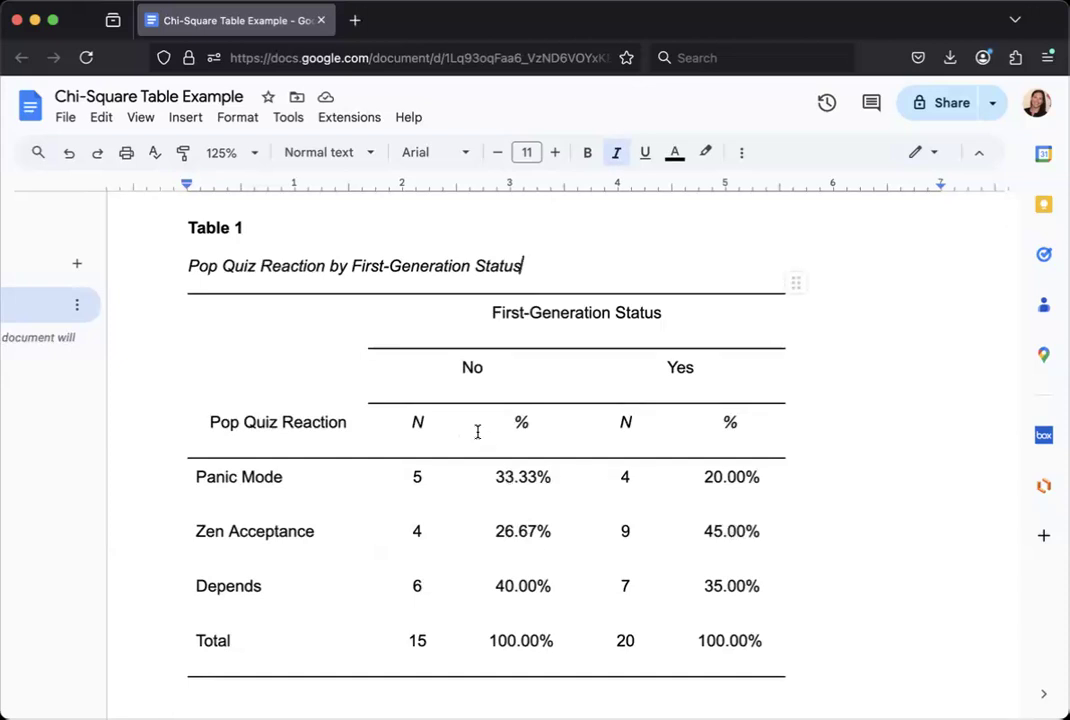
Select the No % column and the First-Generation Status, No and Yes heading cells to review them
{"action": "left_click_drag", "start_coordinate": [497, 425], "coordinate": [518, 640]}
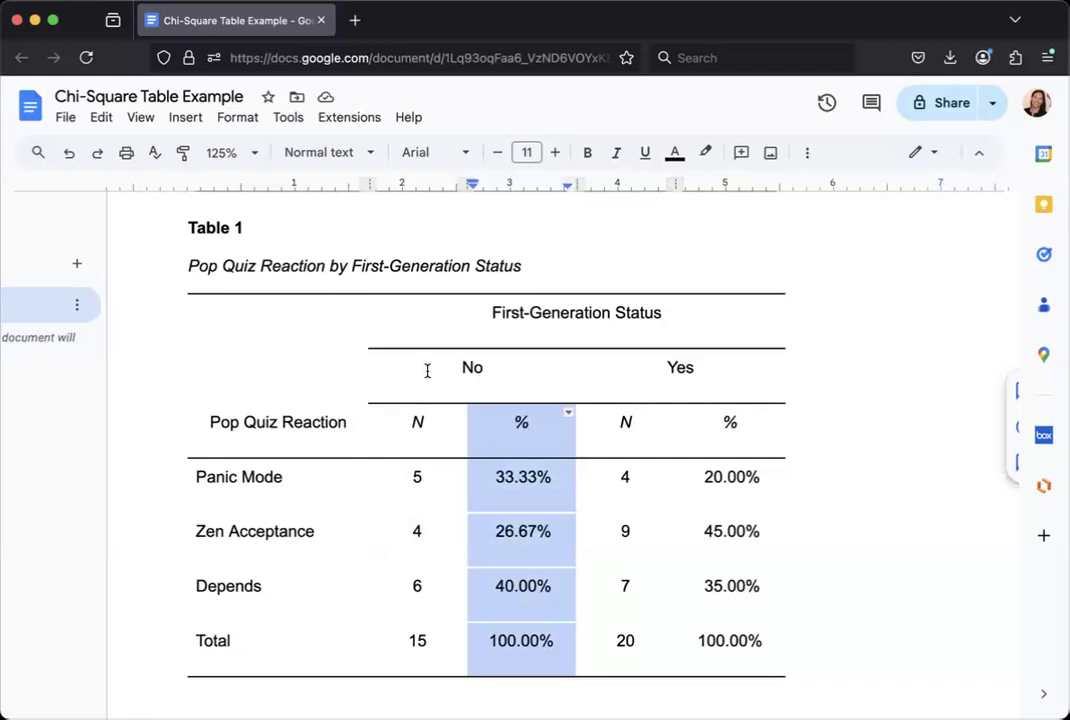
{"action": "left_click_drag", "start_coordinate": [435, 322], "coordinate": [727, 333]}
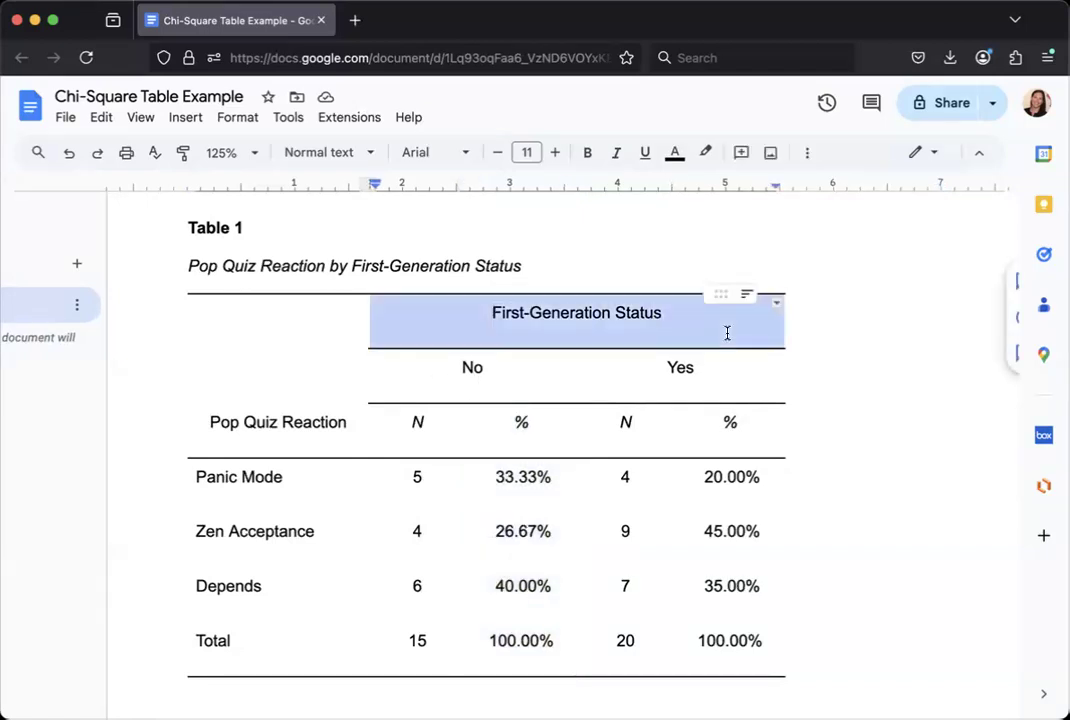
{"action": "left_click", "coordinate": [485, 377]}
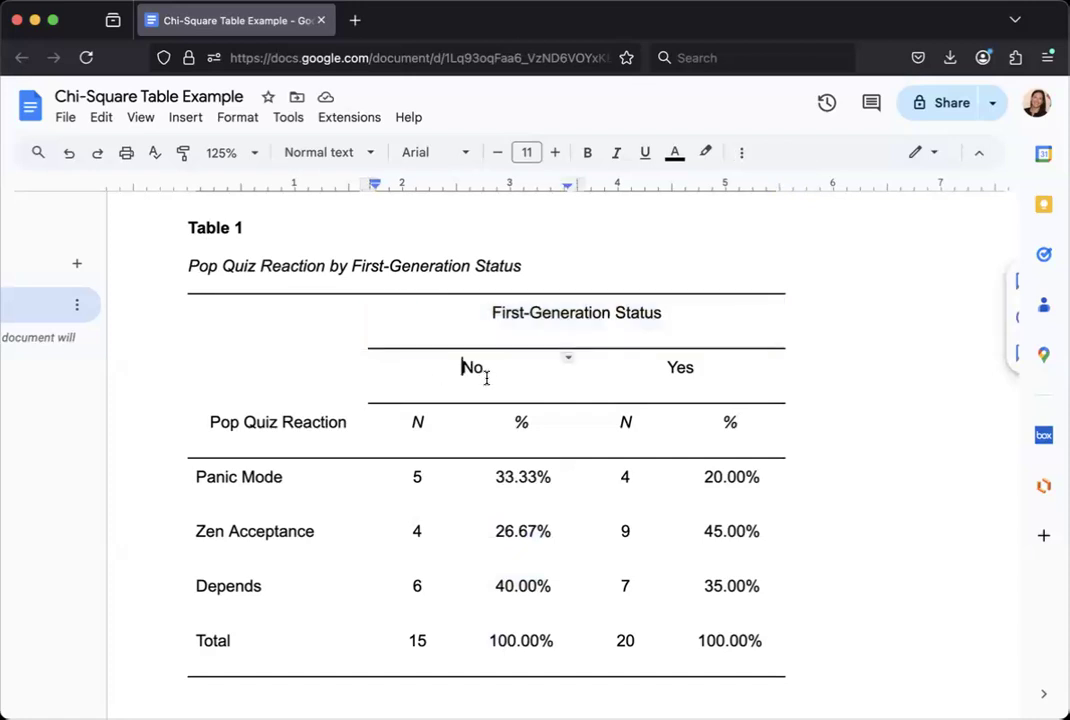
{"action": "left_click_drag", "start_coordinate": [485, 377], "coordinate": [650, 377]}
{"action": "left_click", "coordinate": [714, 381]}
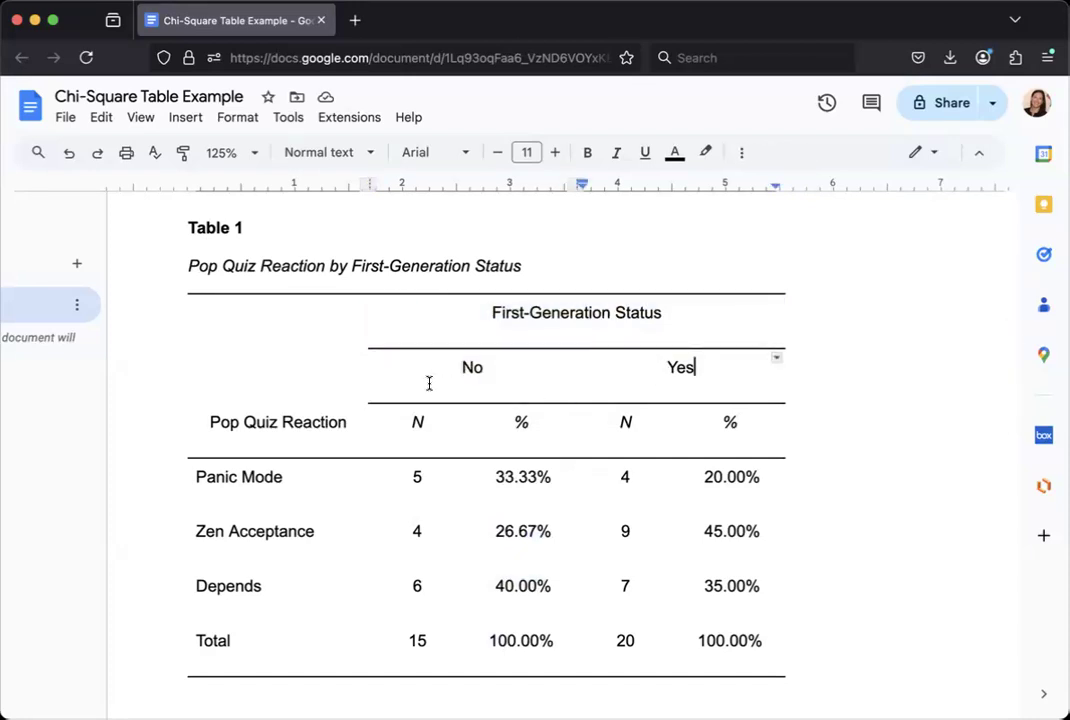
{"action": "left_click_drag", "start_coordinate": [456, 370], "coordinate": [750, 383]}
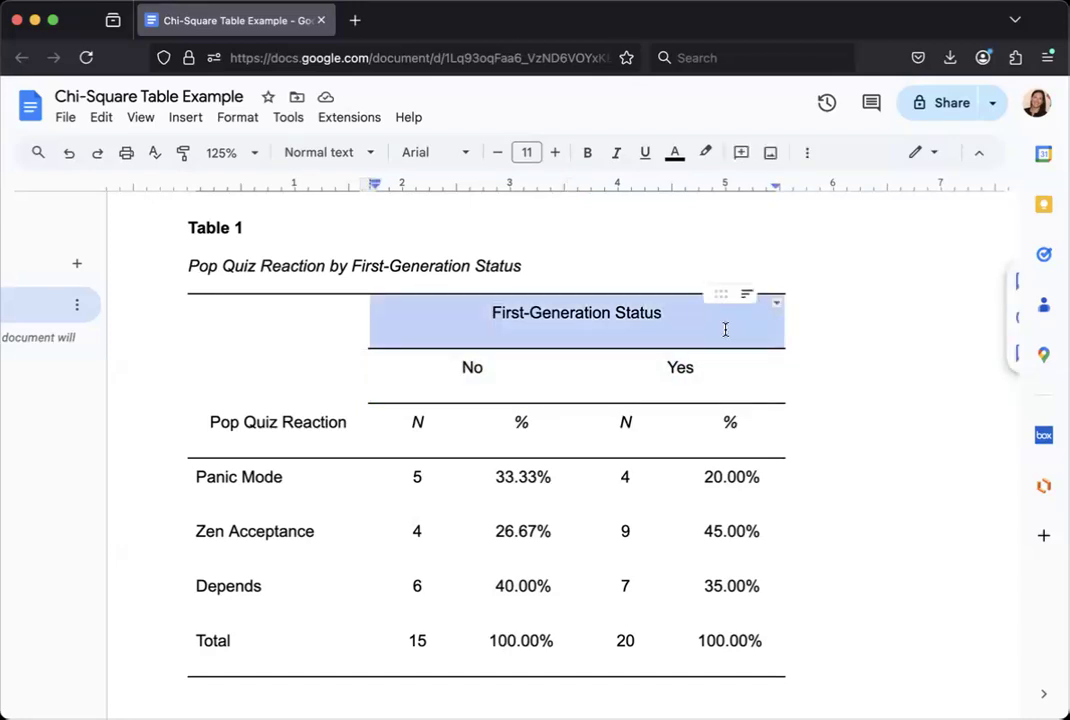
{"action": "left_click", "coordinate": [876, 457]}
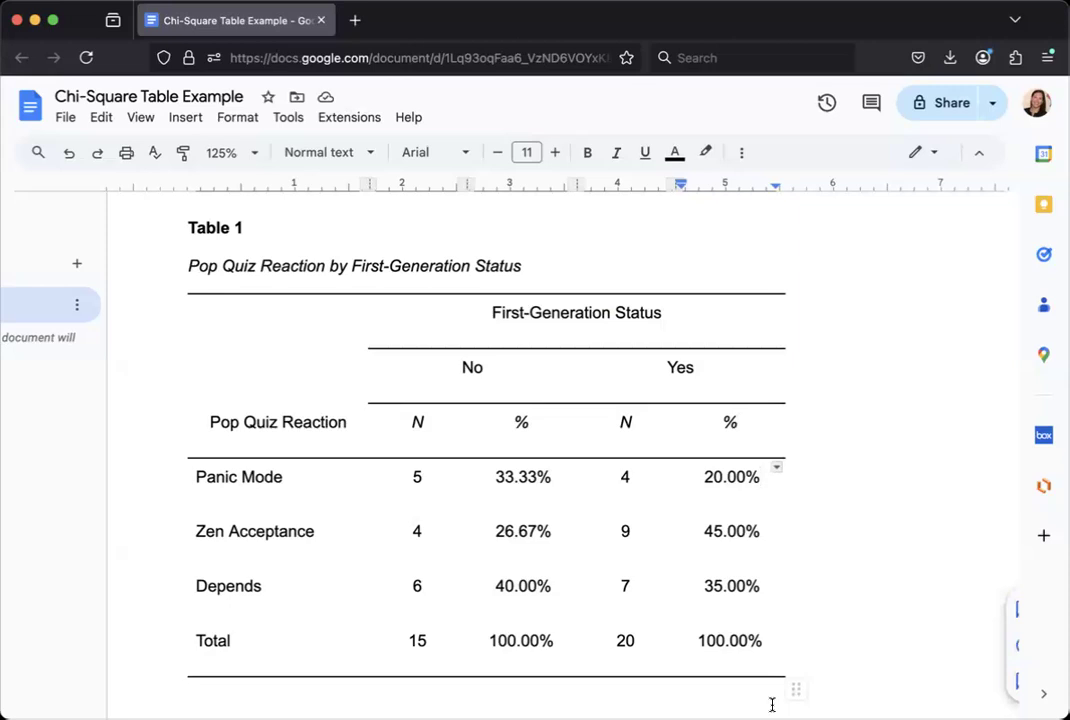
Start a line below the table with the word 'Note' in italics
{"action": "left_click", "coordinate": [716, 686]}
{"action": "scroll", "coordinate": [862, 586], "scroll_direction": "down", "scroll_amount": 1}
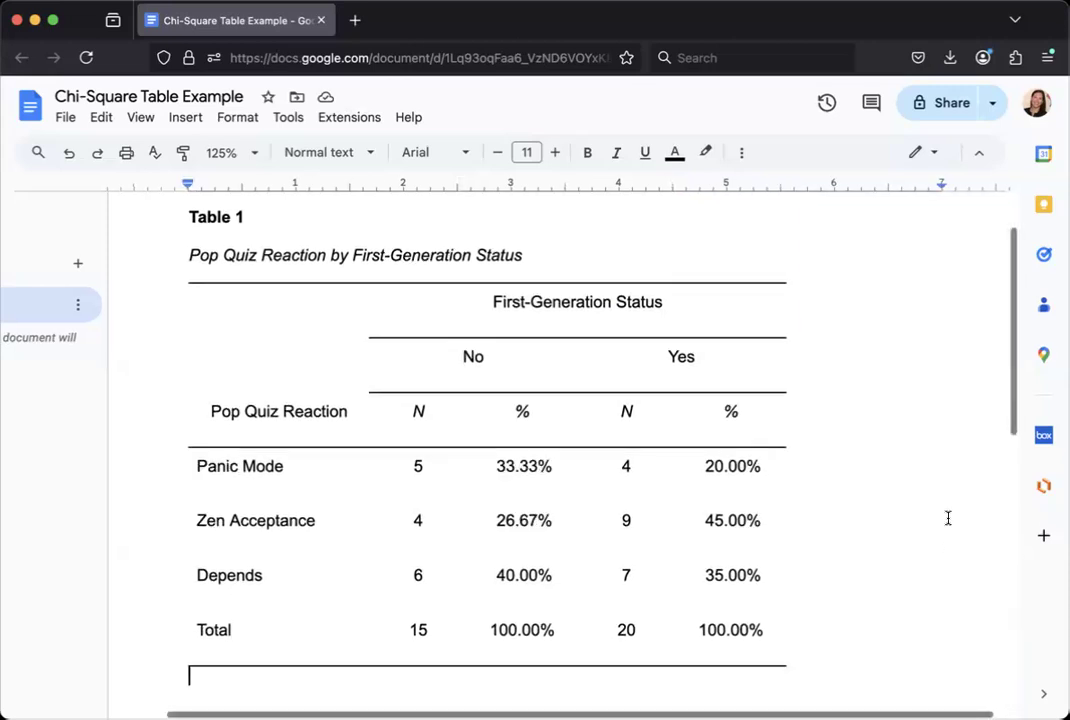
{"action": "type", "text": "Note."}
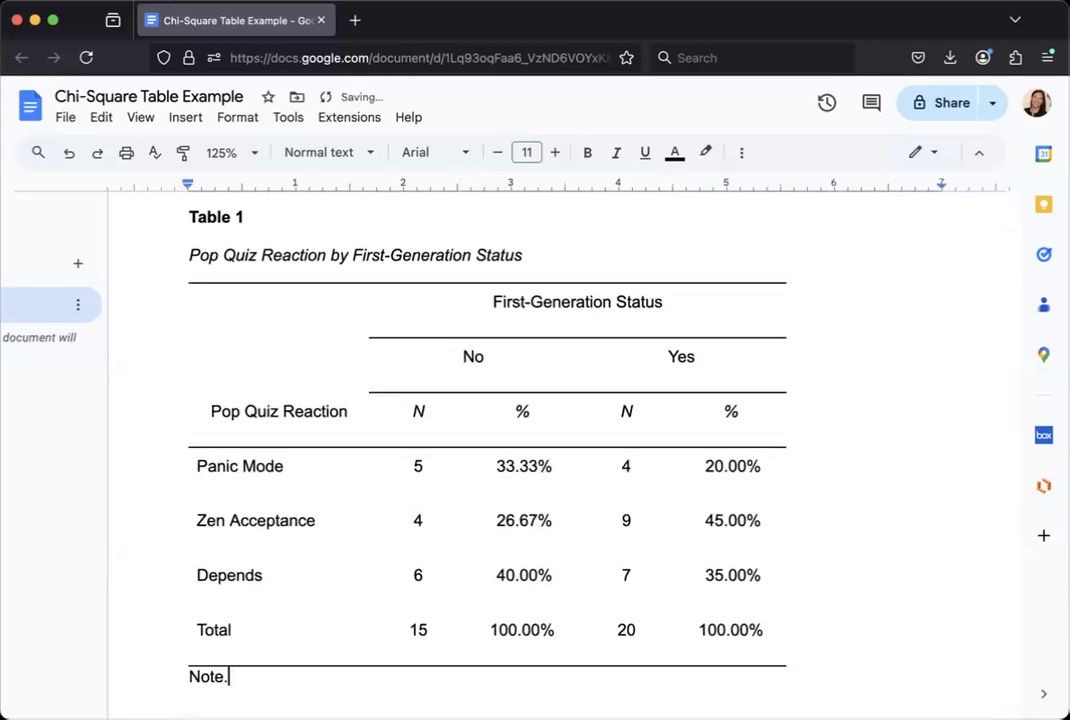
{"action": "left_click_drag", "start_coordinate": [189, 677], "coordinate": [209, 678]}
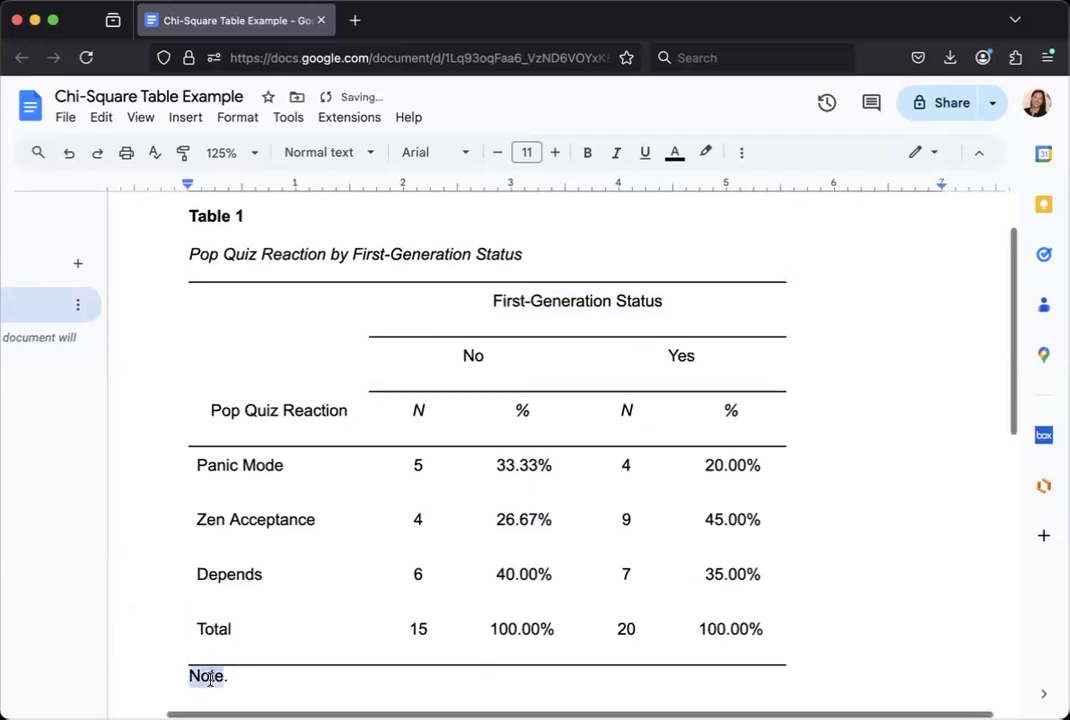
{"action": "key", "text": "ctrl+i"}
Continue the note with 'The overall model of association between pop quiz reaction by first-generation status was not significant,'
{"action": "left_click", "coordinate": [260, 679]}
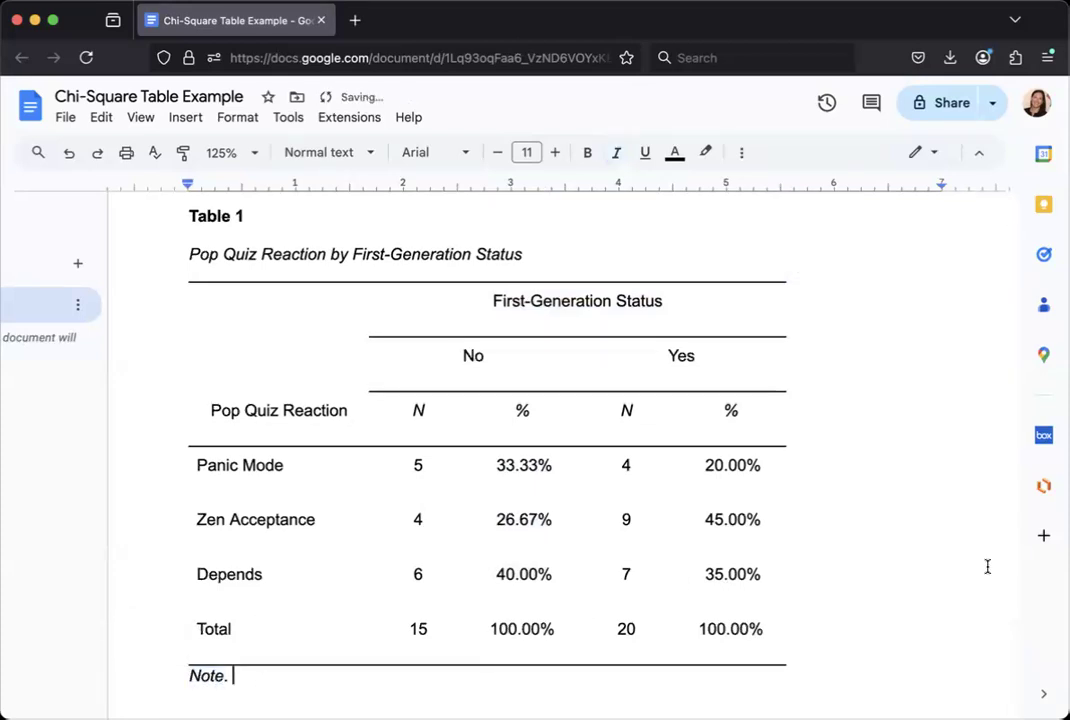
{"action": "type", "text": "The overakk"}
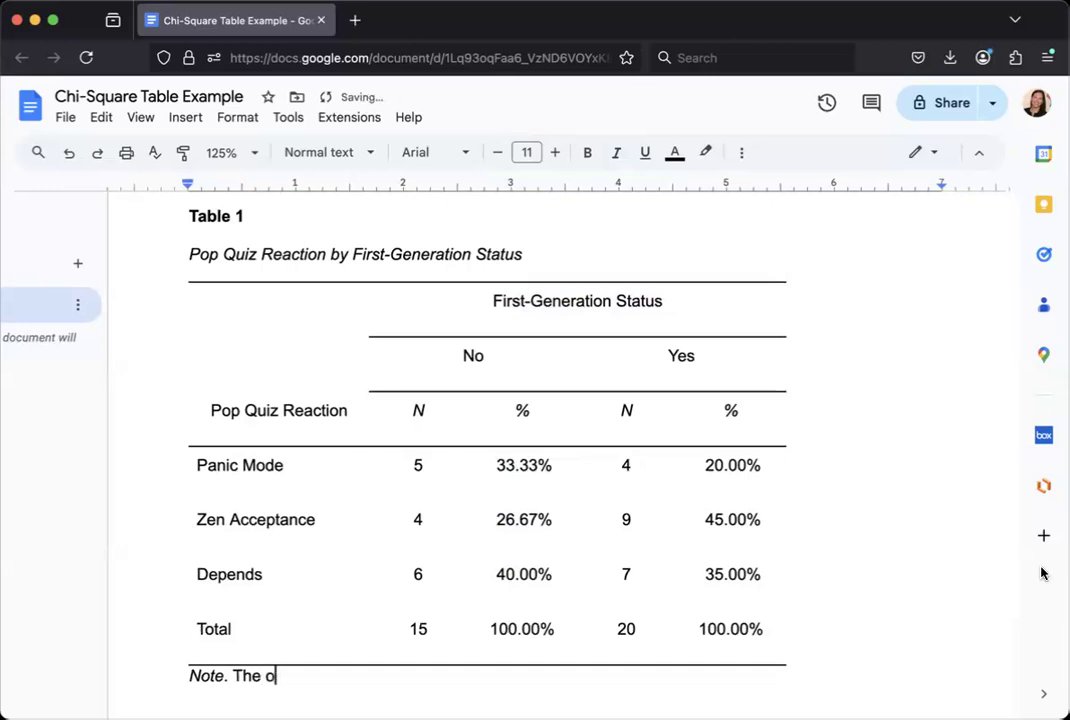
{"action": "key", "text": "BackSpace"}
{"action": "key", "text": "BackSpace"}
{"action": "type", "text": "ll mo"}
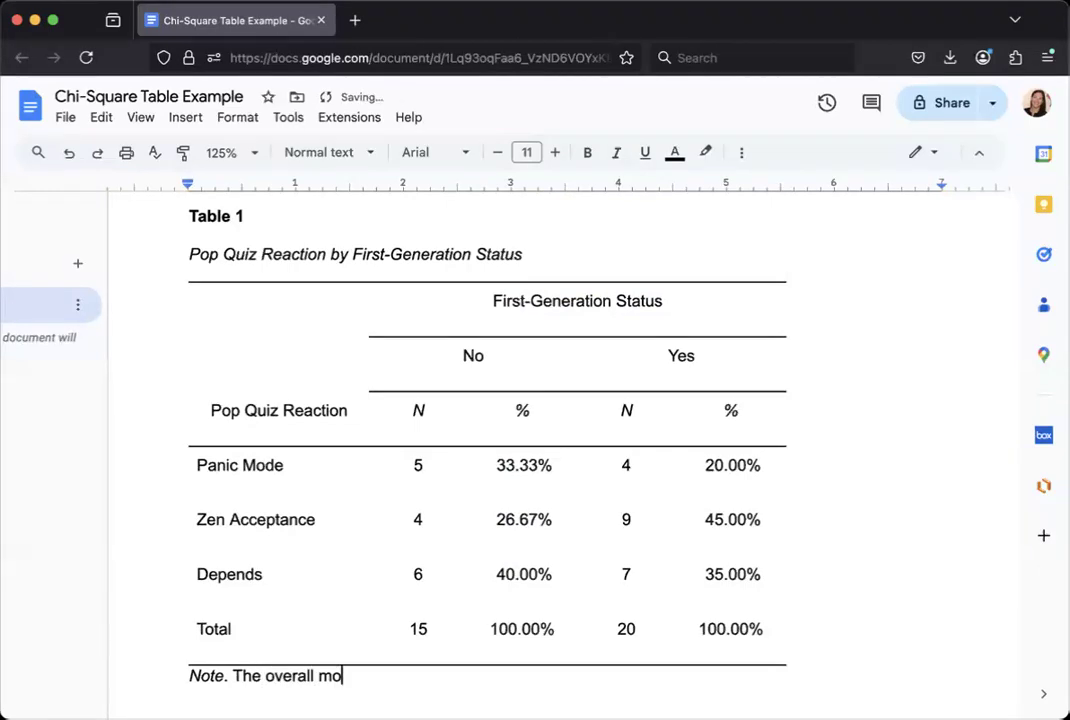
{"action": "type", "text": "del of associatuib ve"}
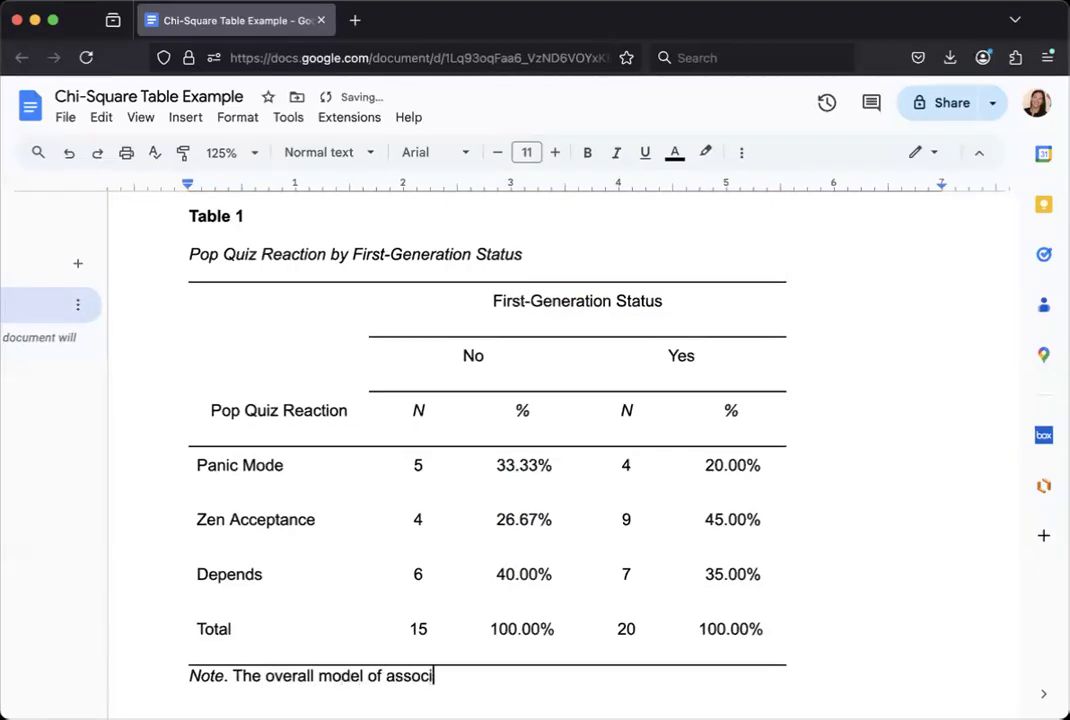
{"action": "key", "text": "BackSpace"}
{"action": "key", "text": "BackSpace"}
{"action": "key", "text": "BackSpace"}
{"action": "key", "text": "BackSpace"}
{"action": "key", "text": "BackSpace"}
{"action": "key", "text": "BackSpace"}
{"action": "type", "text": "ion v"}
{"action": "type", "text": "e"}
{"action": "key", "text": "BackSpace"}
{"action": "key", "text": "BackSpace"}
{"action": "type", "text": "between"}
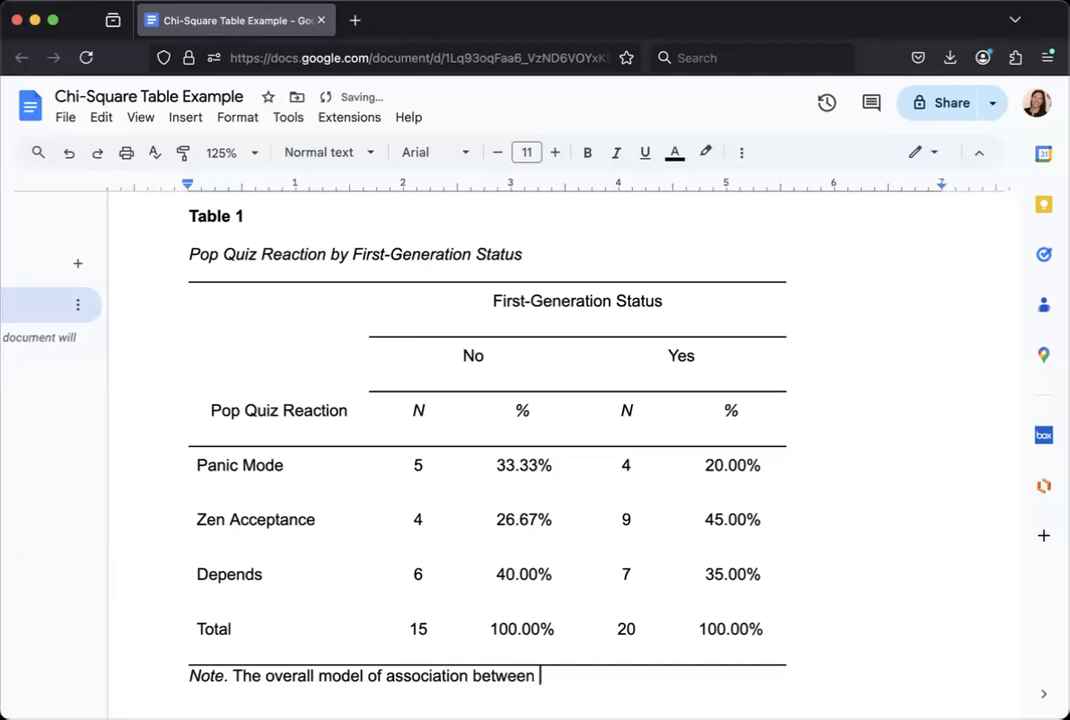
{"action": "type", "text": " P"}
{"action": "key", "text": "BackSpace"}
{"action": "type", "text": "pop "}
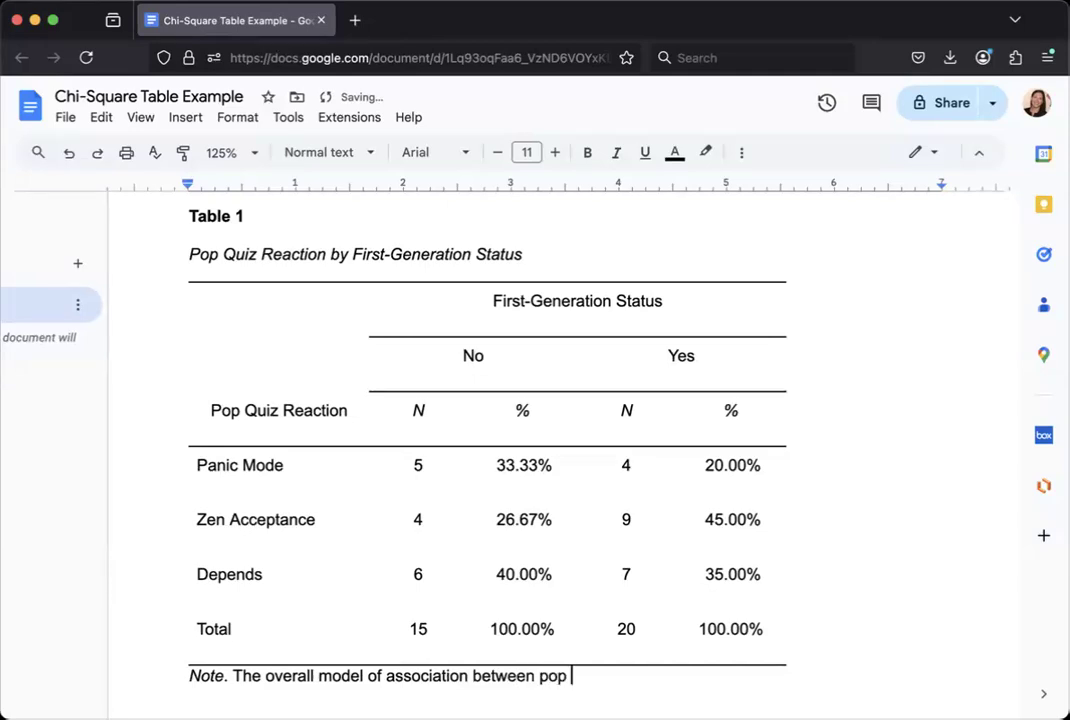
{"action": "type", "text": "qiuz"}
{"action": "key", "text": "BackSpace"}
{"action": "key", "text": "BackSpace"}
{"action": "type", "text": "uiz reactuon"}
{"action": "key", "text": "BackSpace"}
{"action": "key", "text": "BackSpace"}
{"action": "key", "text": "BackSpace"}
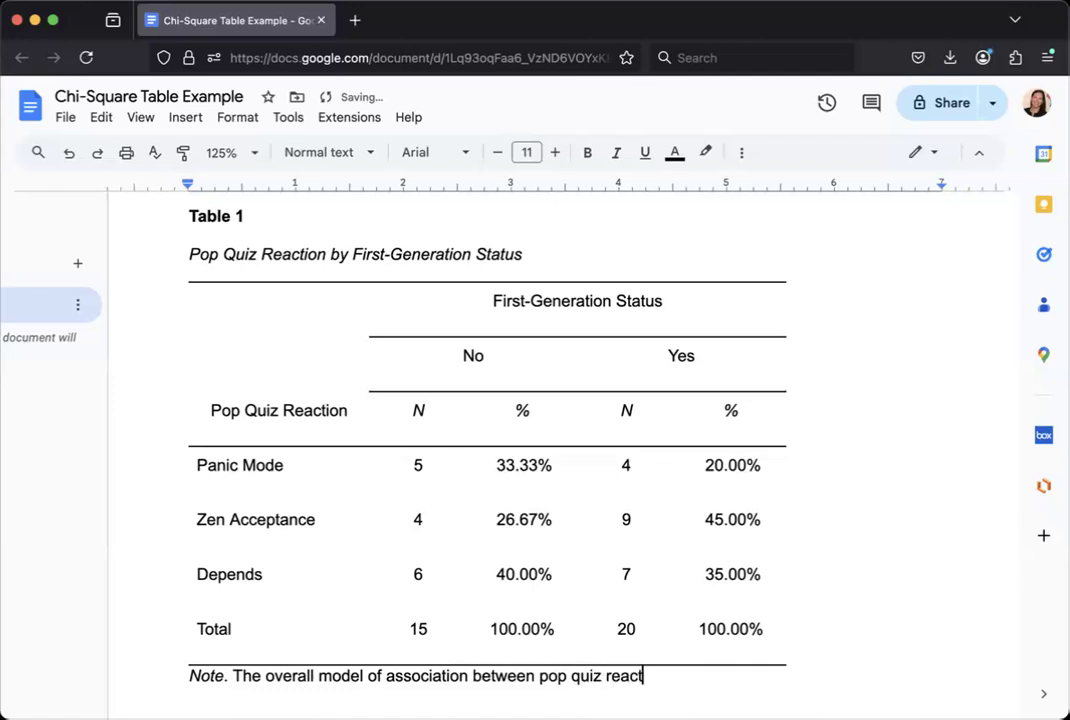
{"action": "type", "text": "ion by"}
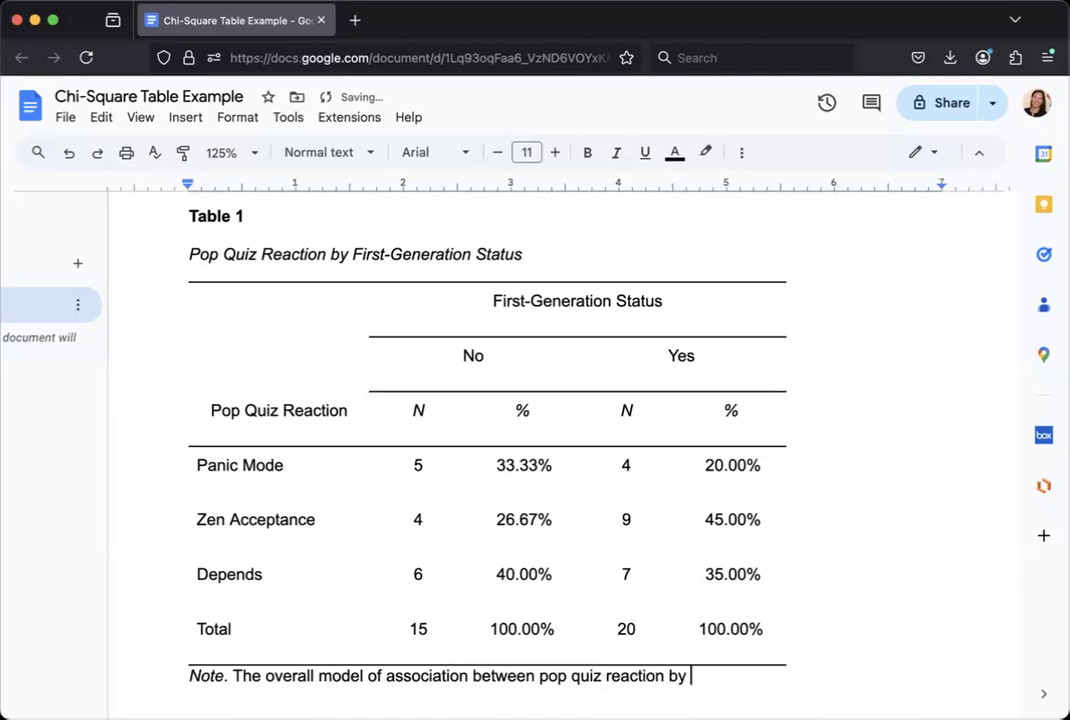
{"action": "type", "text": " first-generation"}
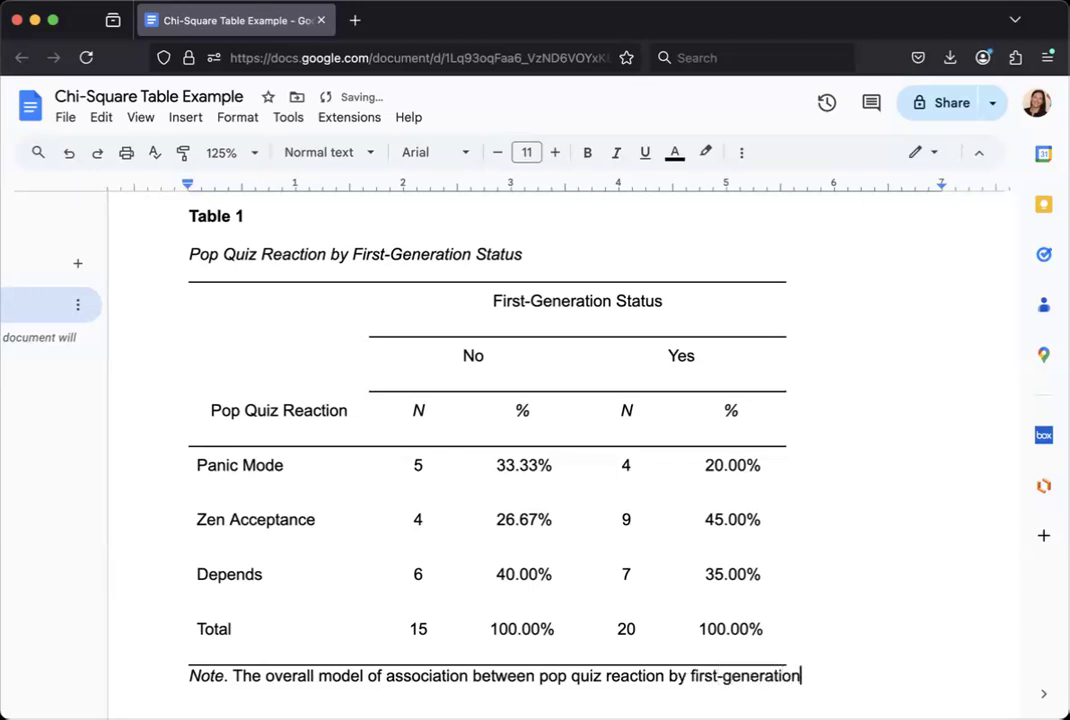
{"action": "type", "text": " status was n"}
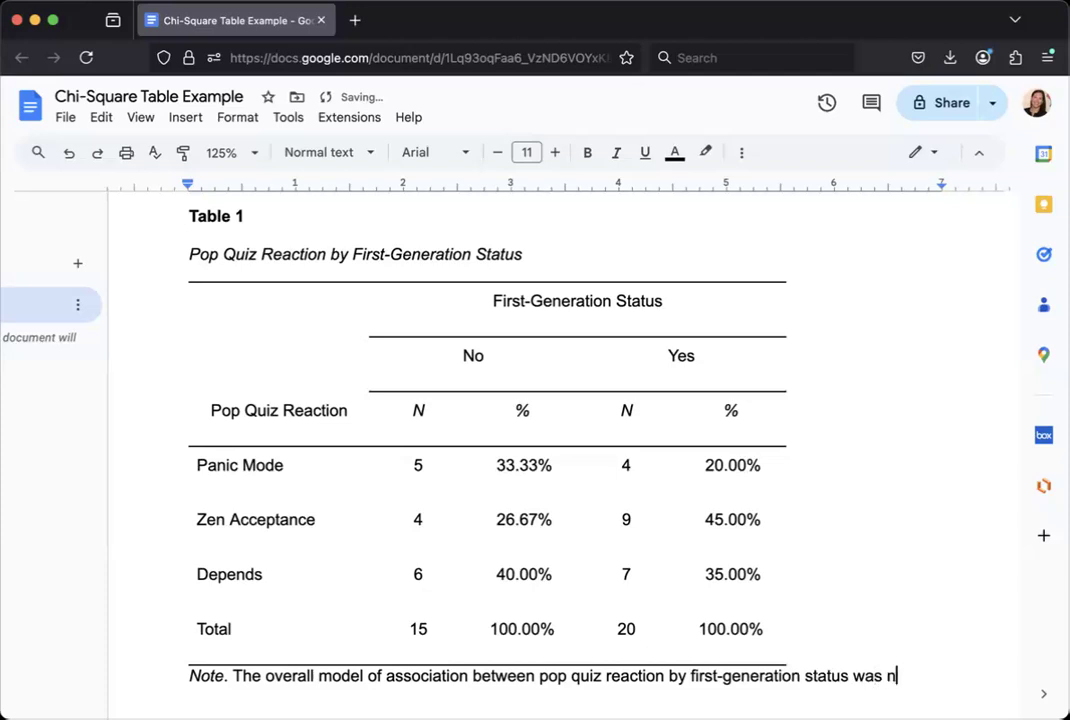
{"action": "type", "text": "ot sifnificant,"}
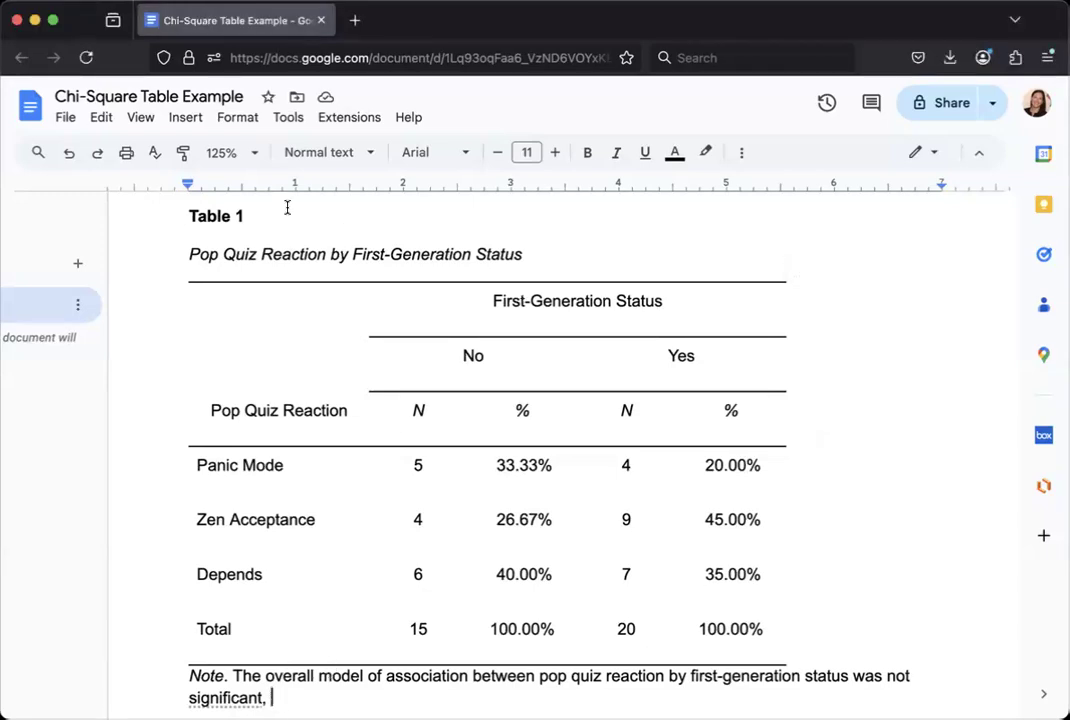
Insert an equation χ² (Greek chi with superscript 2) after 'significant,' in the note
{"action": "left_click", "coordinate": [185, 117]}
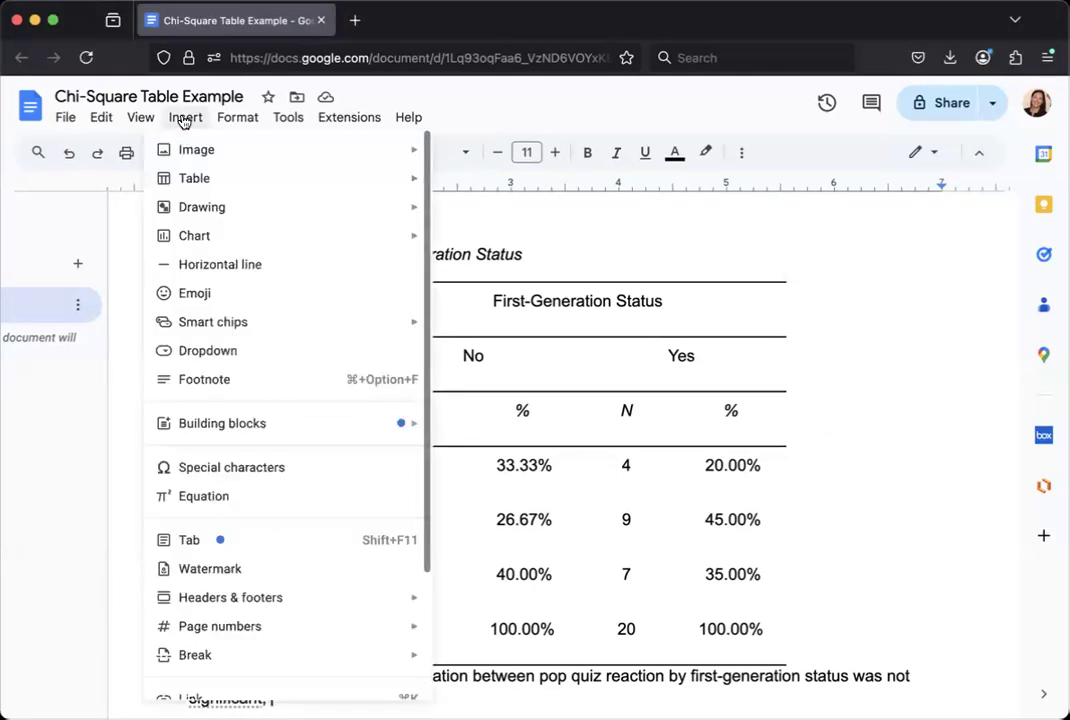
{"action": "left_click", "coordinate": [195, 496]}
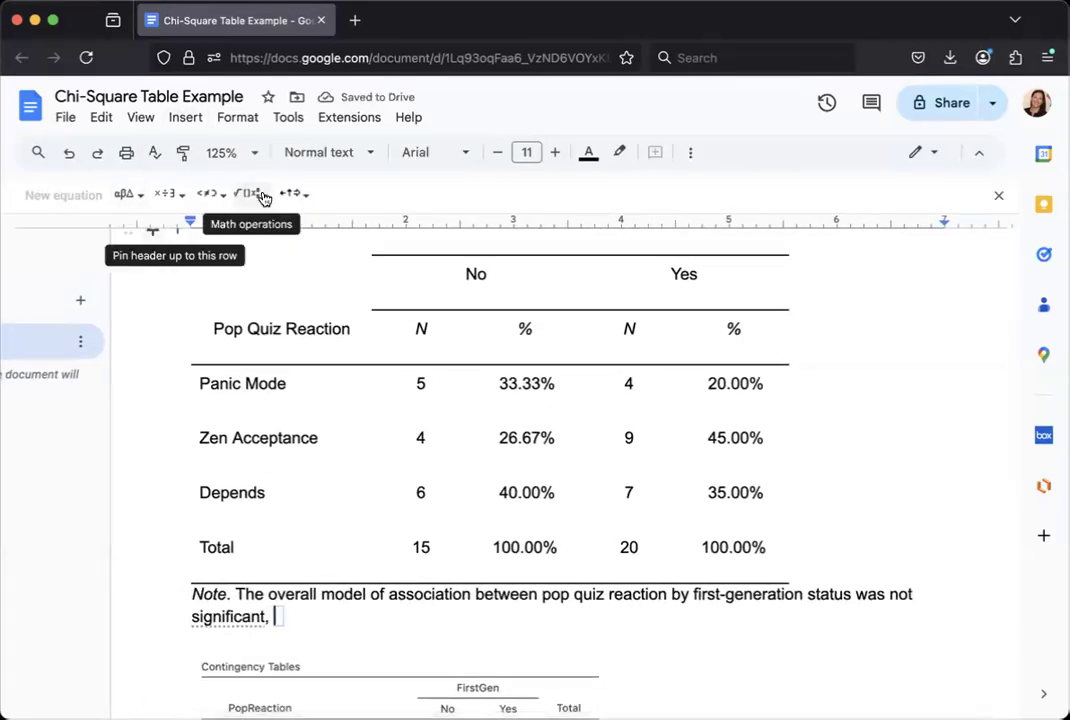
{"action": "left_click", "coordinate": [263, 197]}
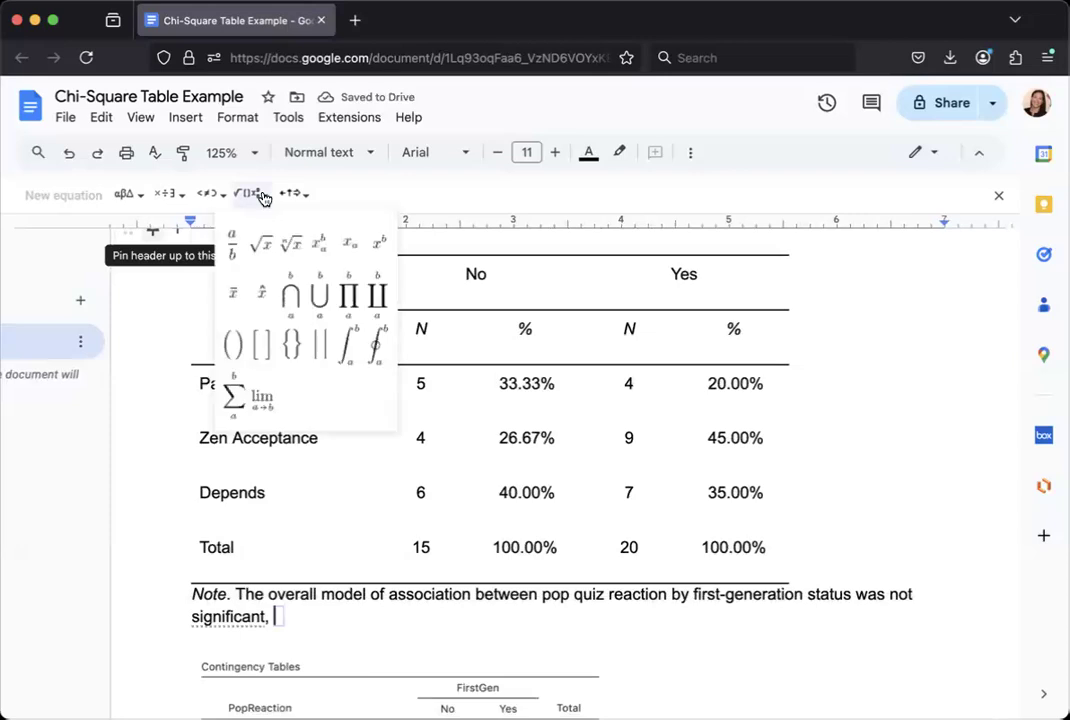
{"action": "left_click", "coordinate": [378, 248]}
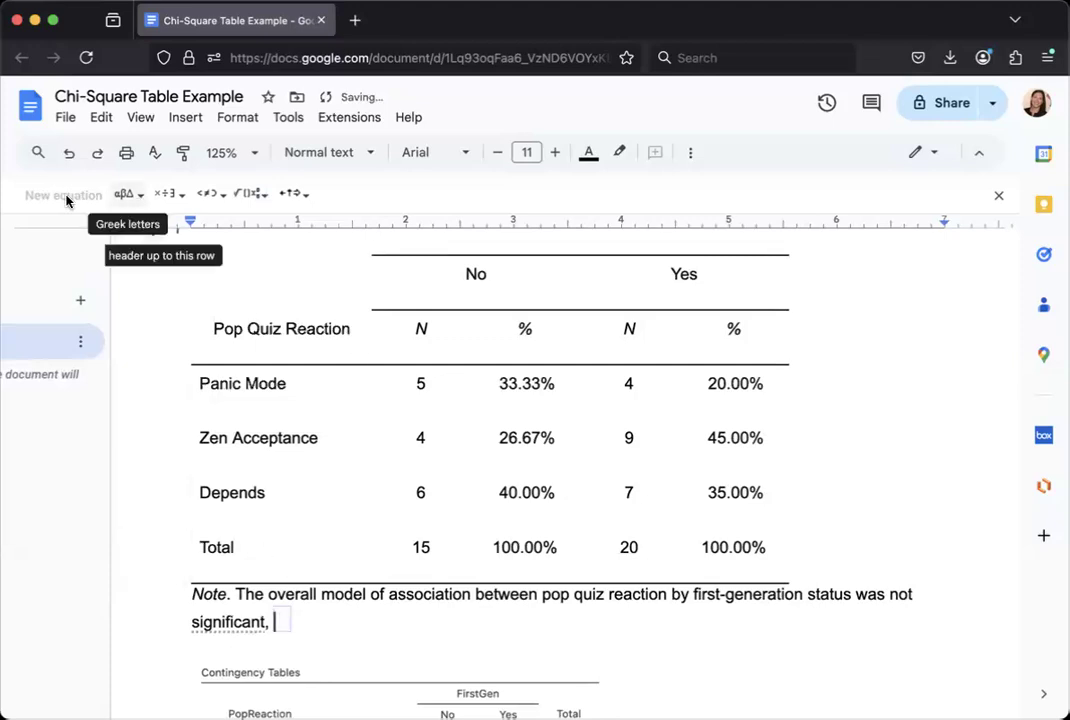
{"action": "left_click", "coordinate": [139, 199]}
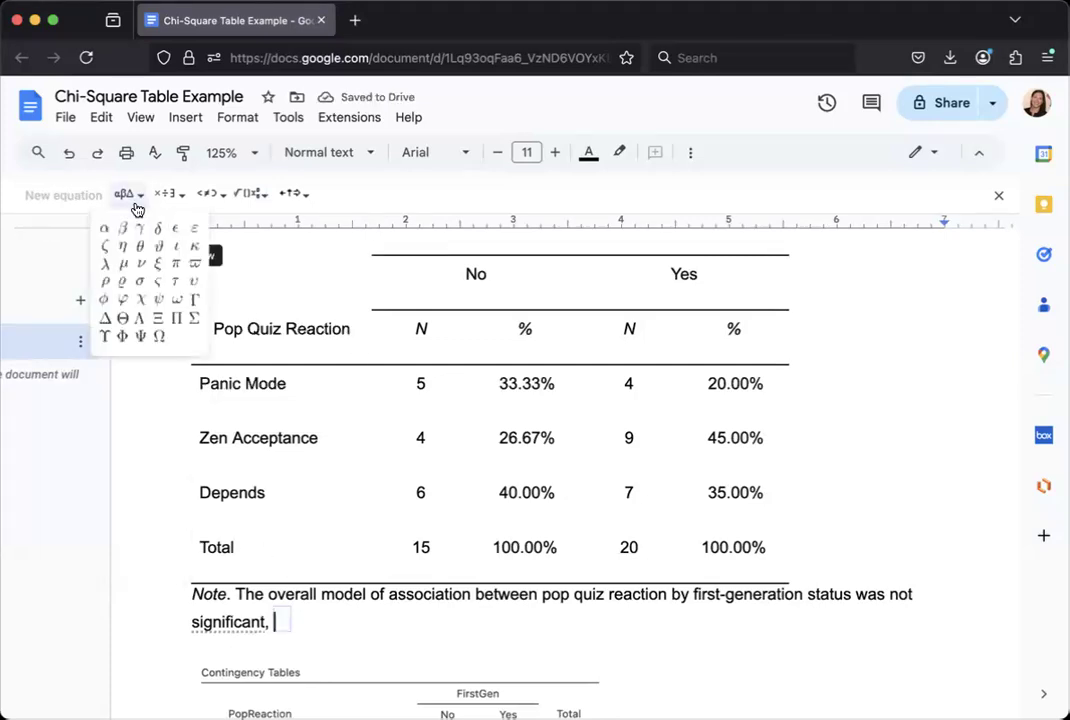
{"action": "left_click", "coordinate": [142, 303]}
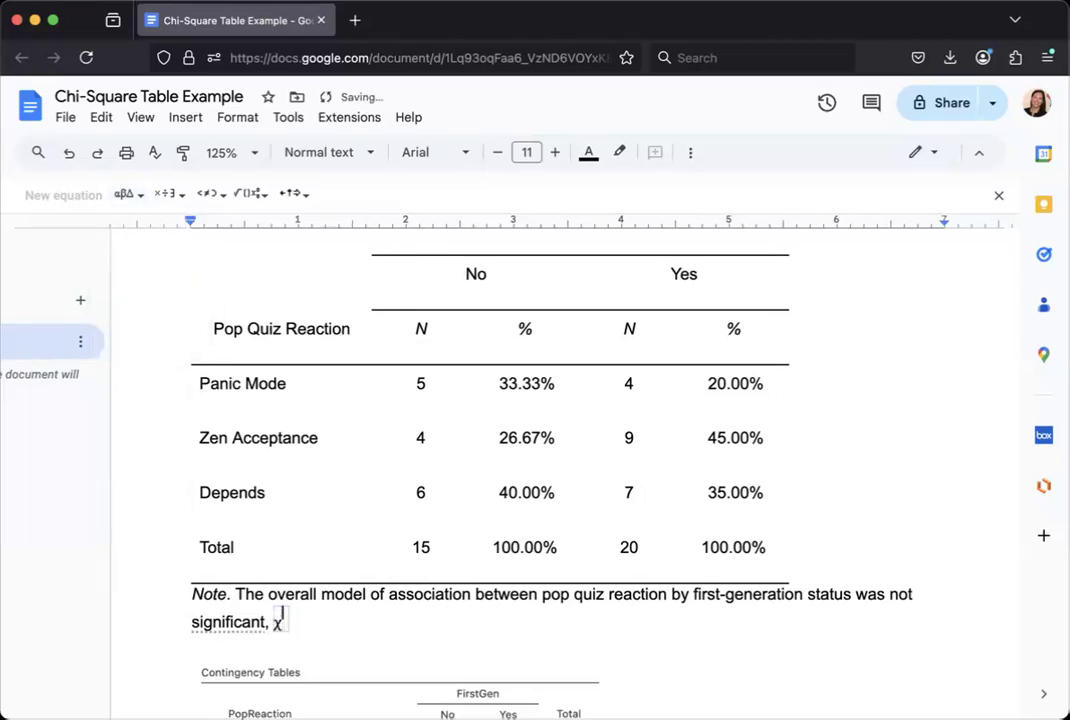
{"action": "type", "text": "2"}
{"action": "key", "text": "Right"}
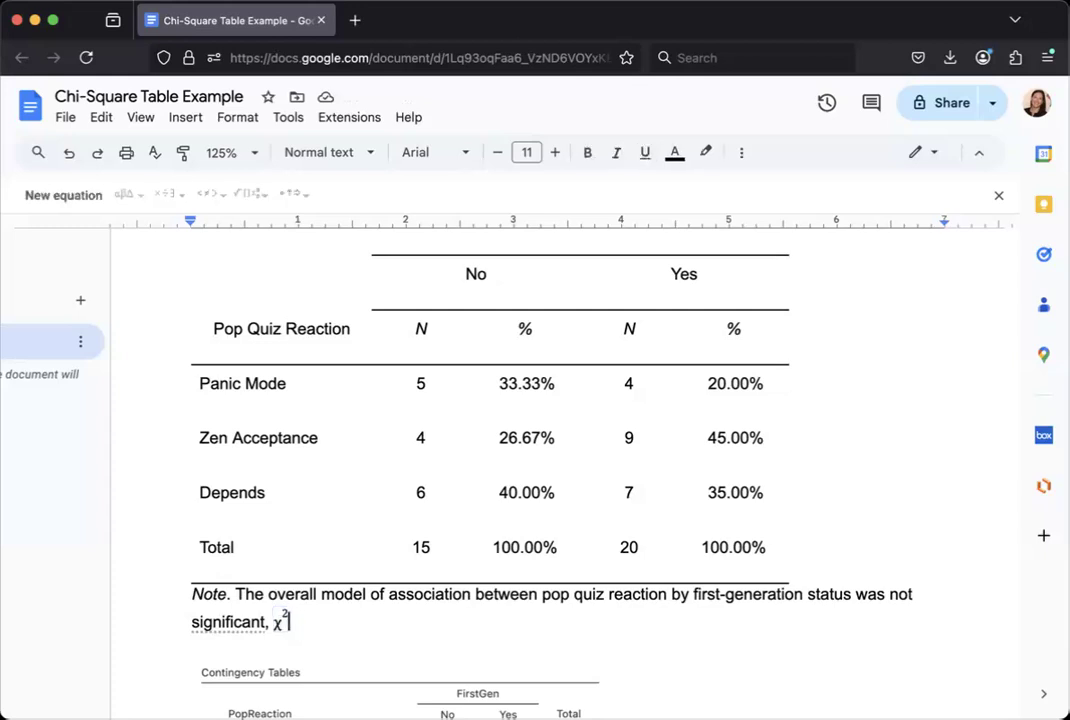
Type "(2, N=35)=1.43, p=.49, V=.20." after χ², fixing the stray slash in V=.20
{"action": "type", "text": "("}
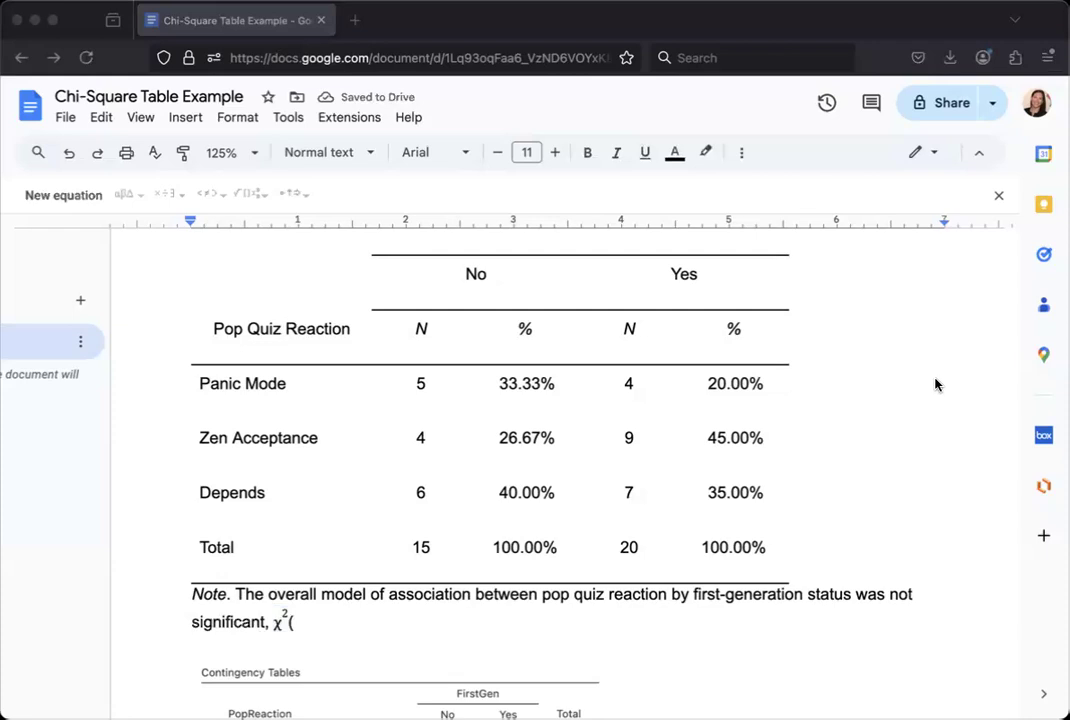
{"action": "left_click", "coordinate": [292, 622]}
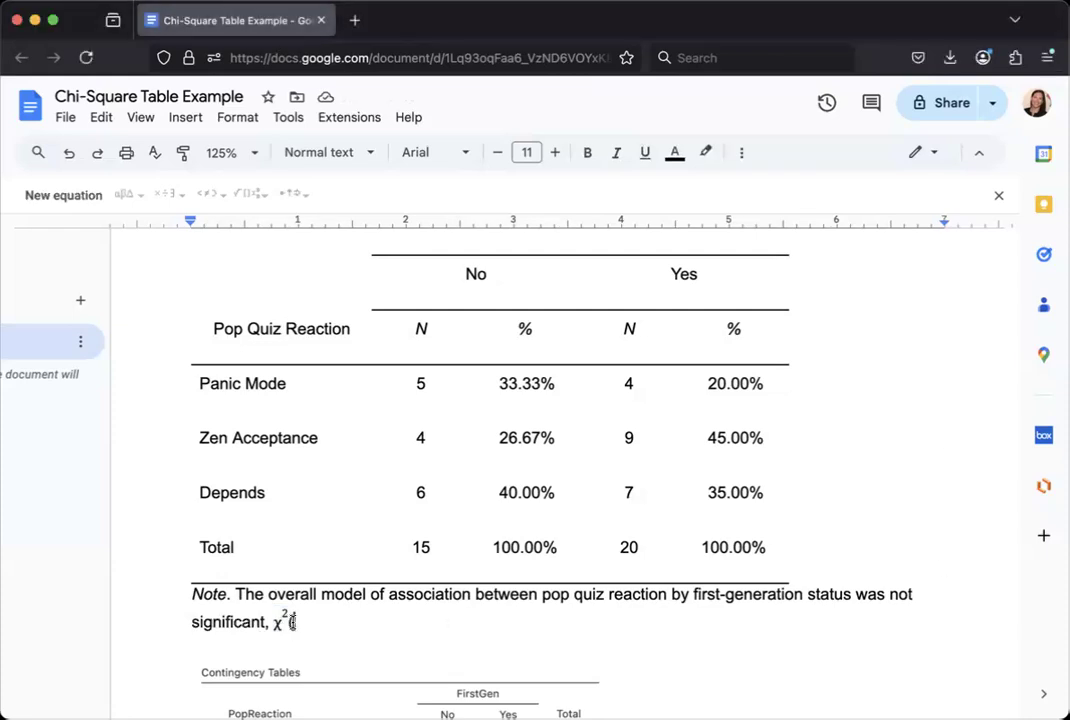
{"action": "type", "text": "2,"}
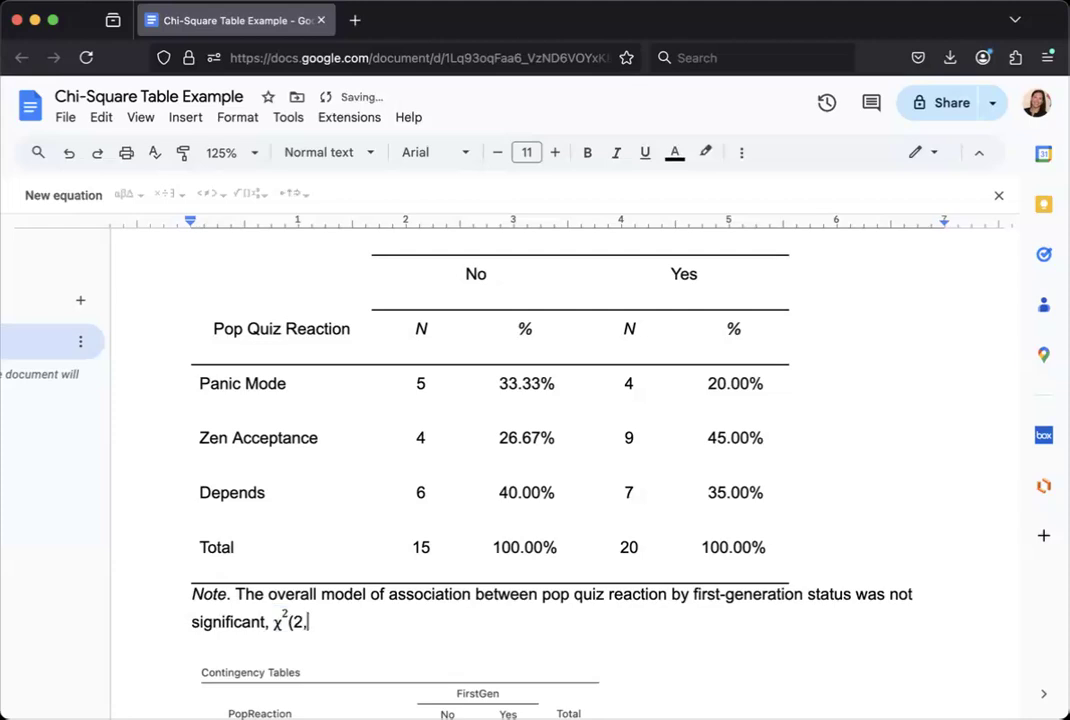
{"action": "type", "text": " N=35)="}
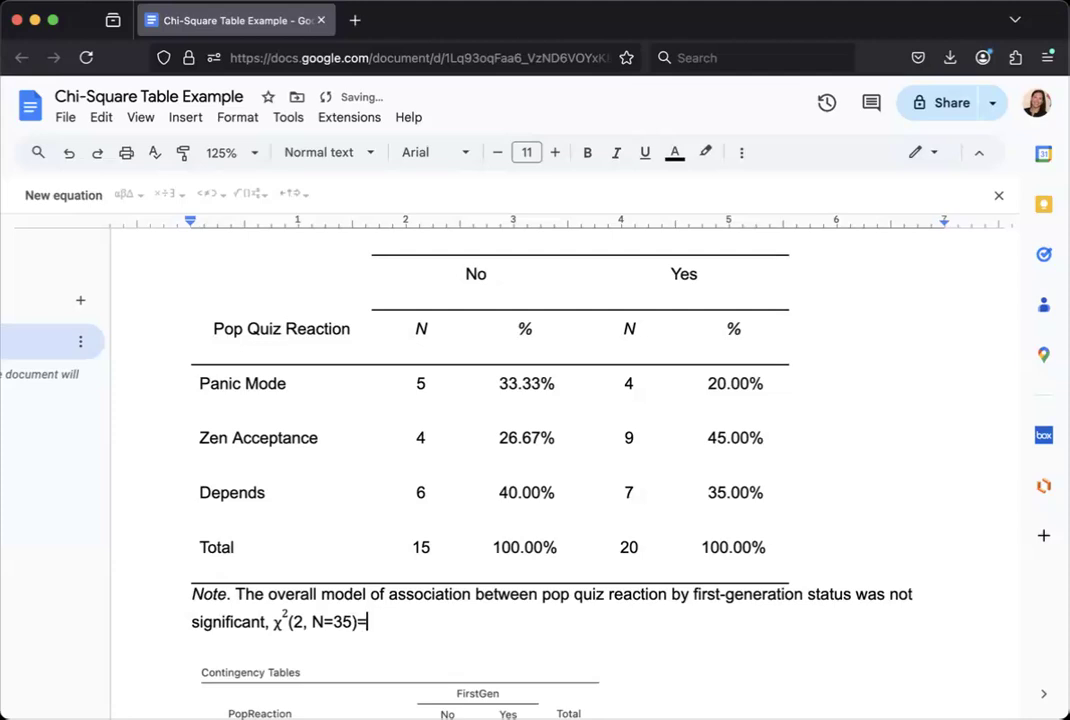
{"action": "type", "text": "1.43, p=.4"}
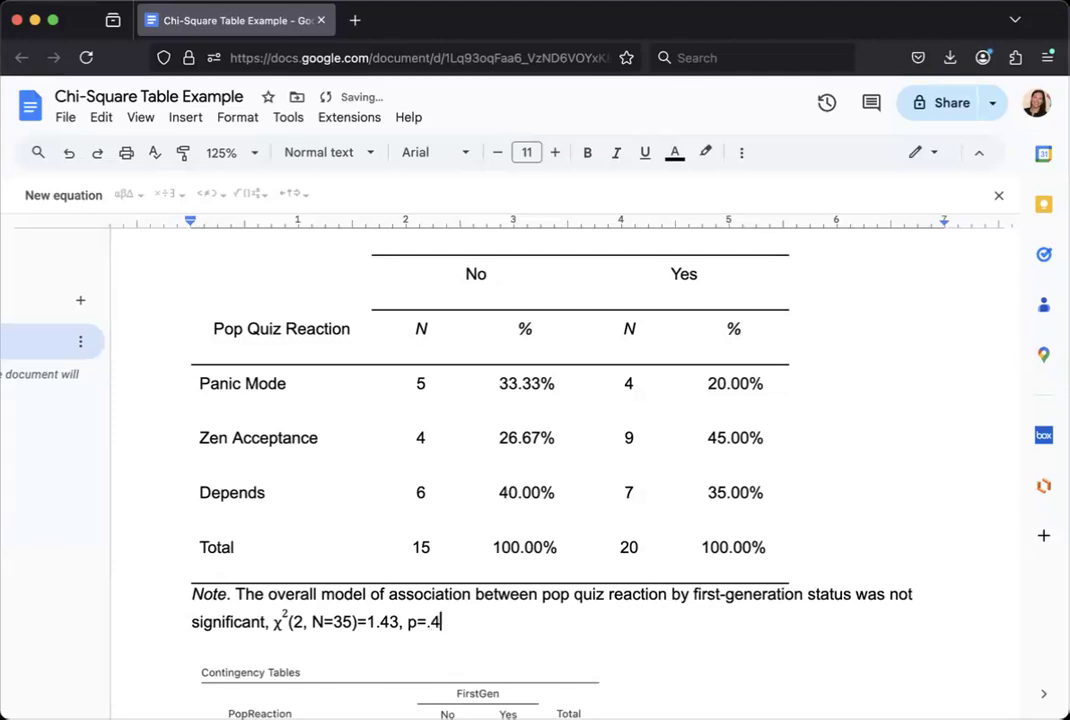
{"action": "type", "text": "9, V=/20."}
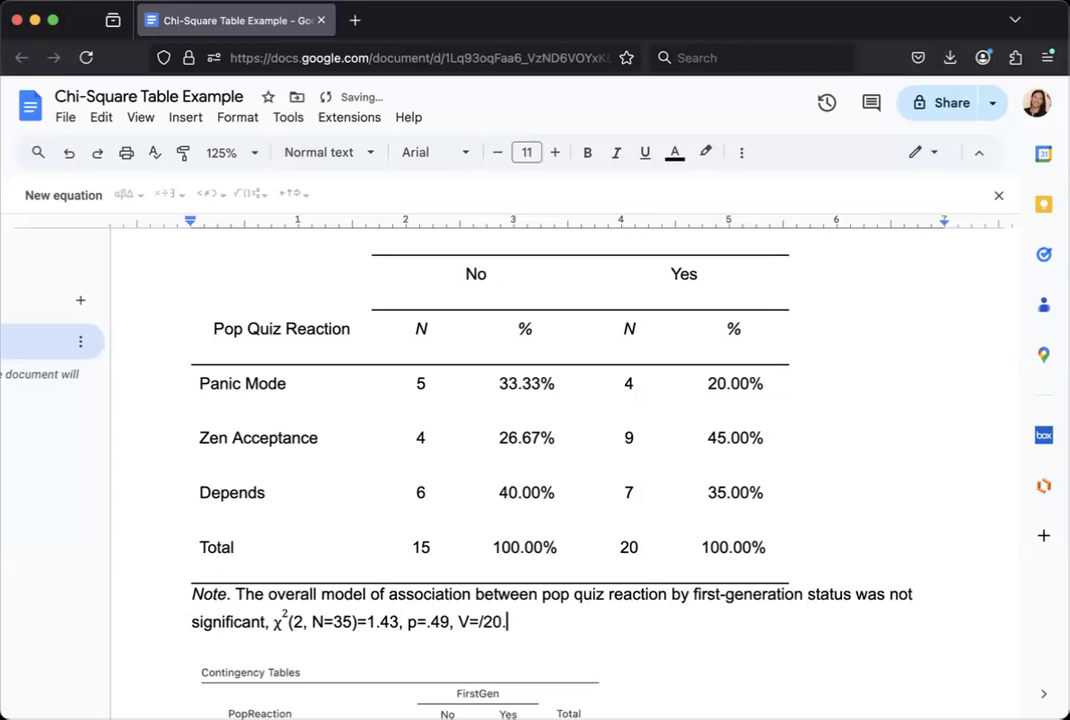
{"action": "left_click", "coordinate": [488, 622]}
{"action": "key", "text": "BackSpace"}
{"action": "type", "text": "."}
Italicize the V, p and N statistic letters in the Note
{"action": "double_click", "coordinate": [463, 622]}
{"action": "key", "text": "ctrl+i"}
{"action": "double_click", "coordinate": [410, 622]}
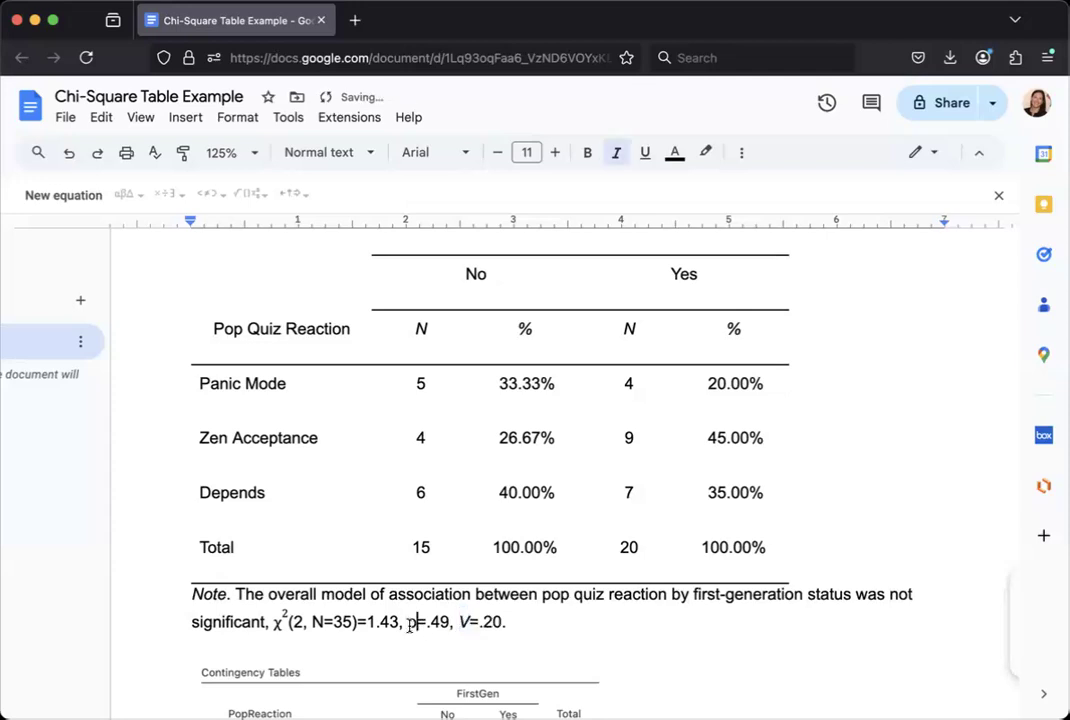
{"action": "key", "text": "ctrl+i"}
{"action": "double_click", "coordinate": [316, 622]}
{"action": "key", "text": "ctrl+i"}
{"action": "left_click", "coordinate": [509, 622]}
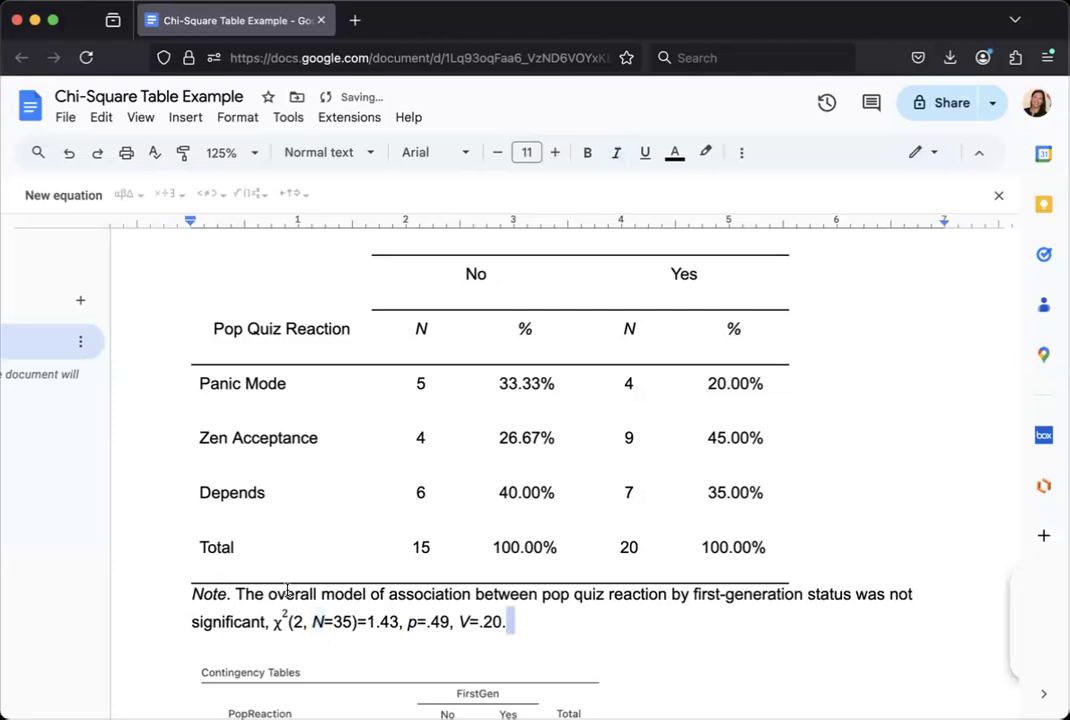
Apply 'Add space before paragraph' to the Note line below the table
{"action": "left_click", "coordinate": [268, 594]}
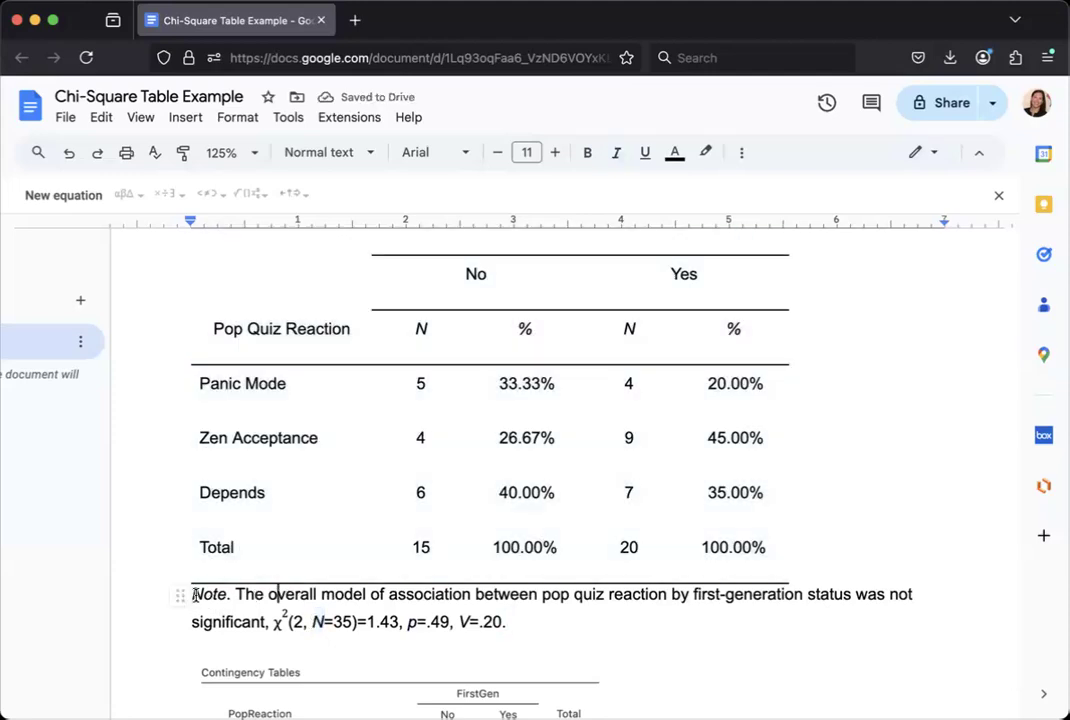
{"action": "left_click", "coordinate": [190, 594]}
{"action": "left_click", "coordinate": [741, 152]}
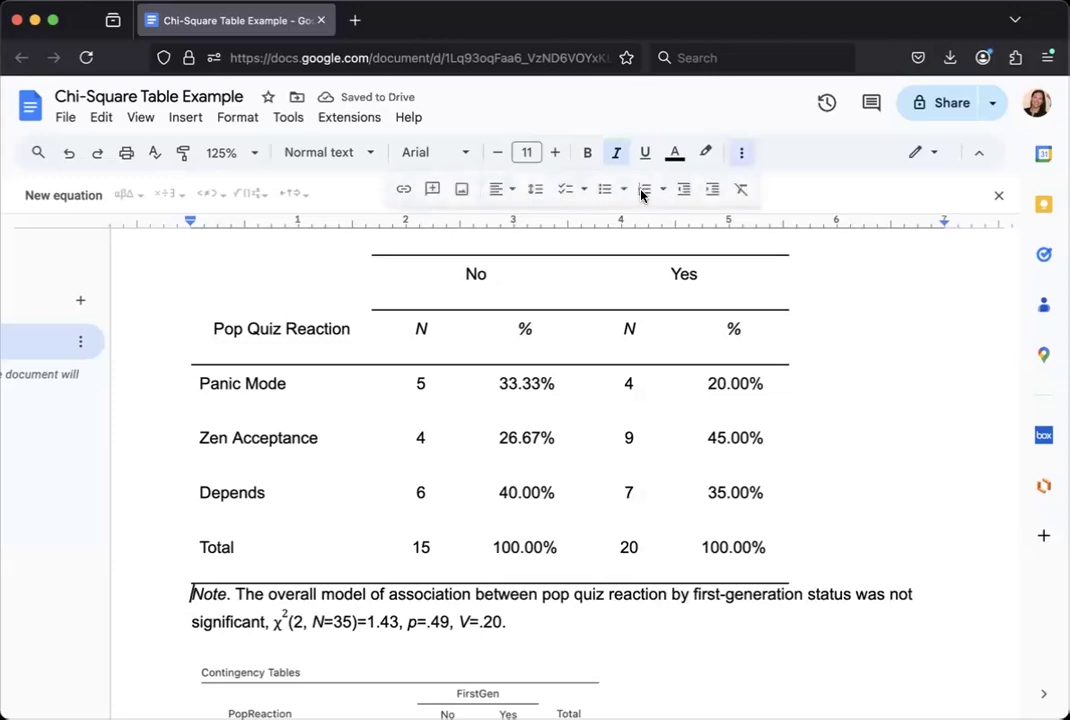
{"action": "left_click", "coordinate": [533, 190]}
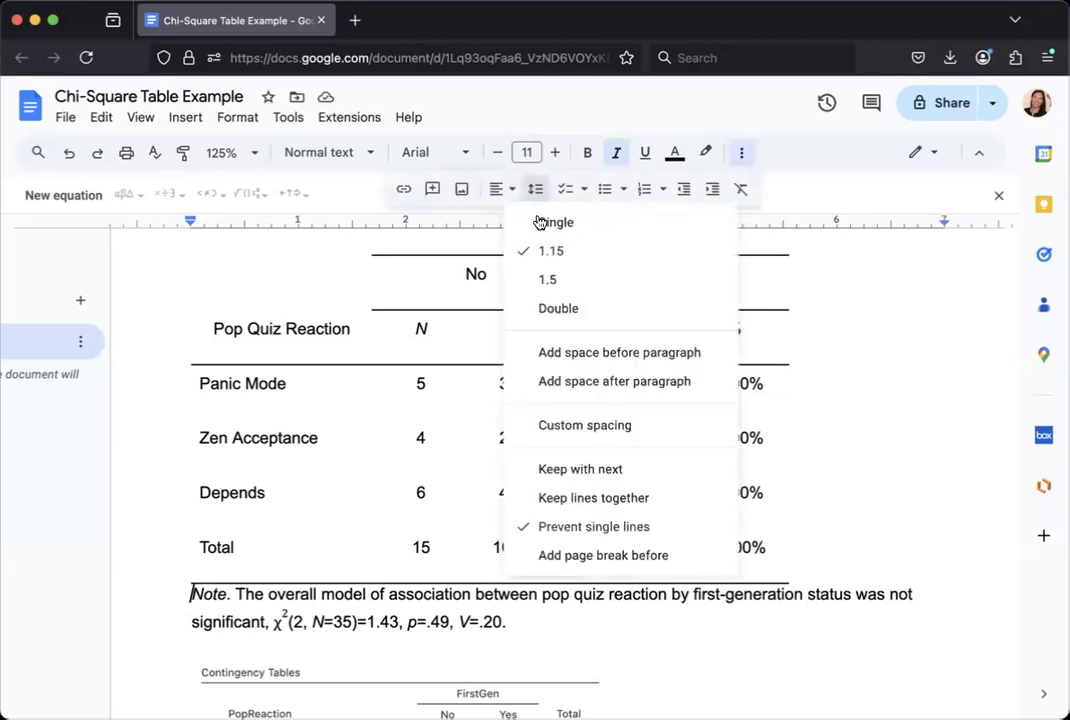
{"action": "left_click", "coordinate": [583, 355]}
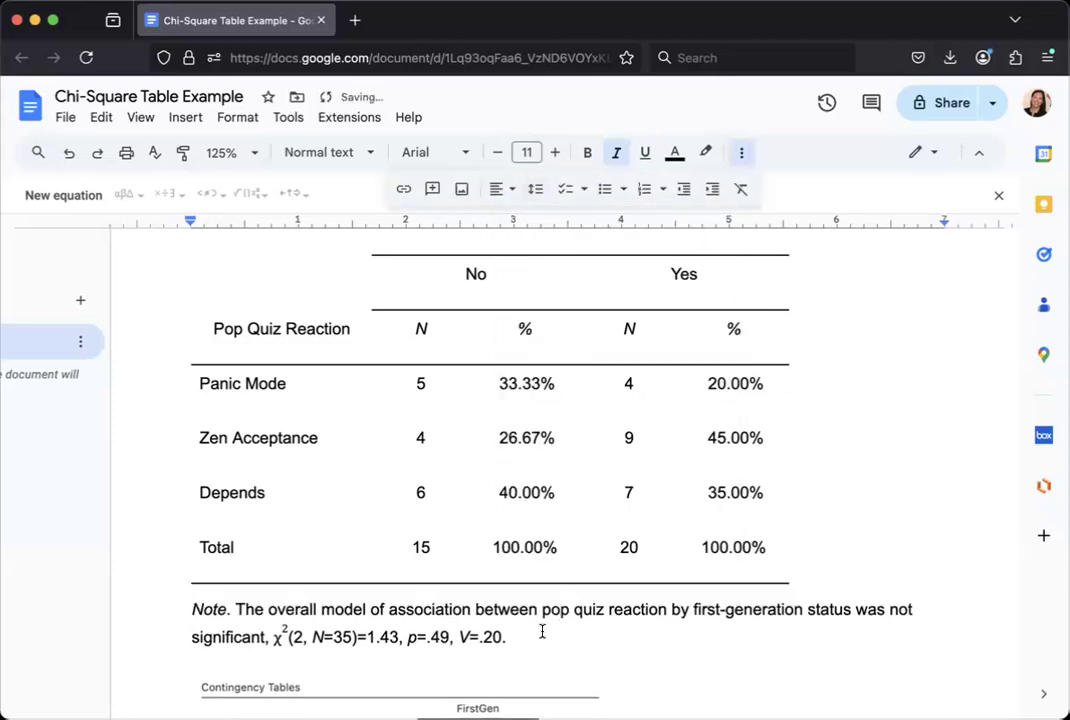
{"action": "scroll", "coordinate": [680, 602], "scroll_direction": "up", "scroll_amount": 1}
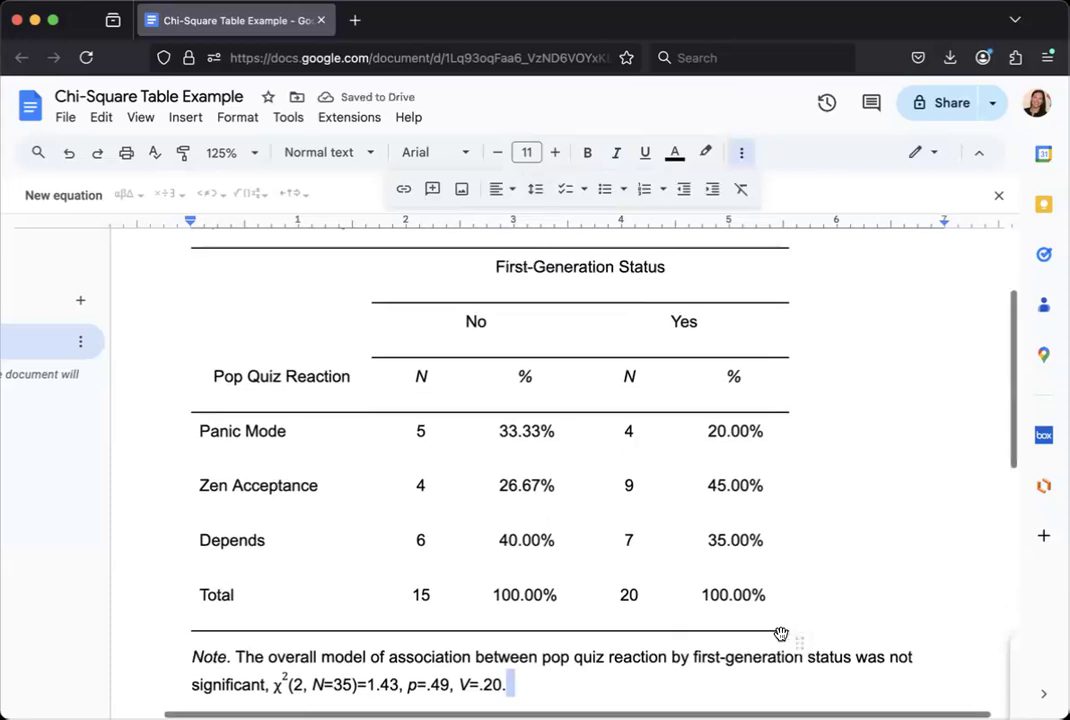
{"action": "left_click", "coordinate": [834, 657]}
{"action": "scroll", "coordinate": [876, 661], "scroll_direction": "up", "scroll_amount": 1}
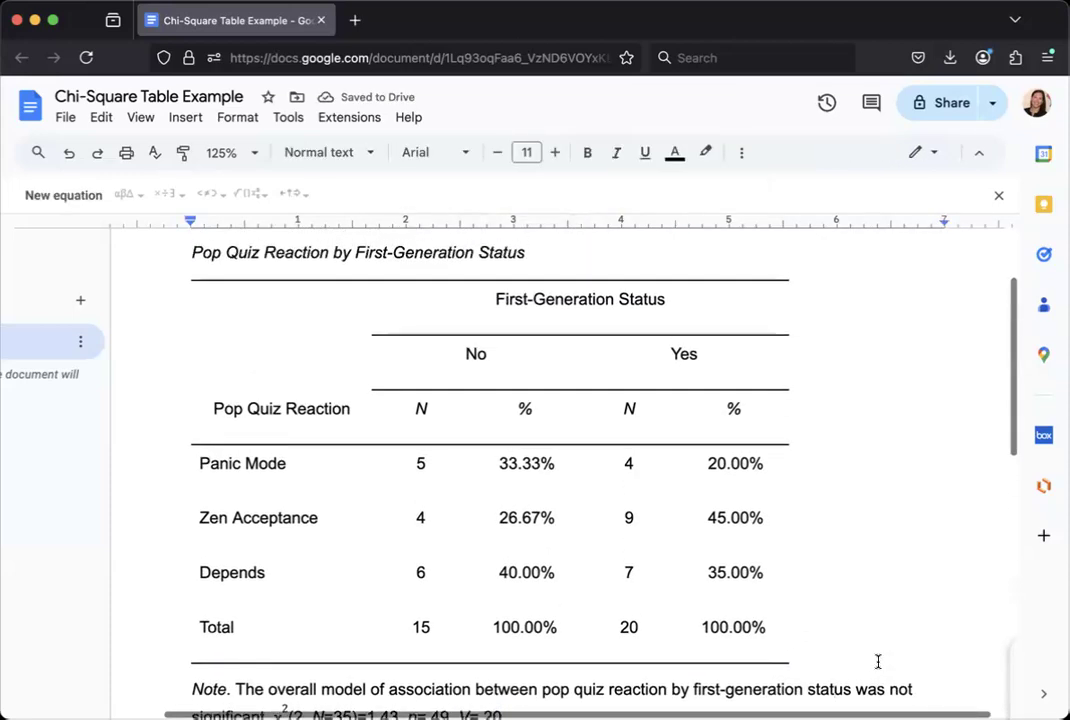